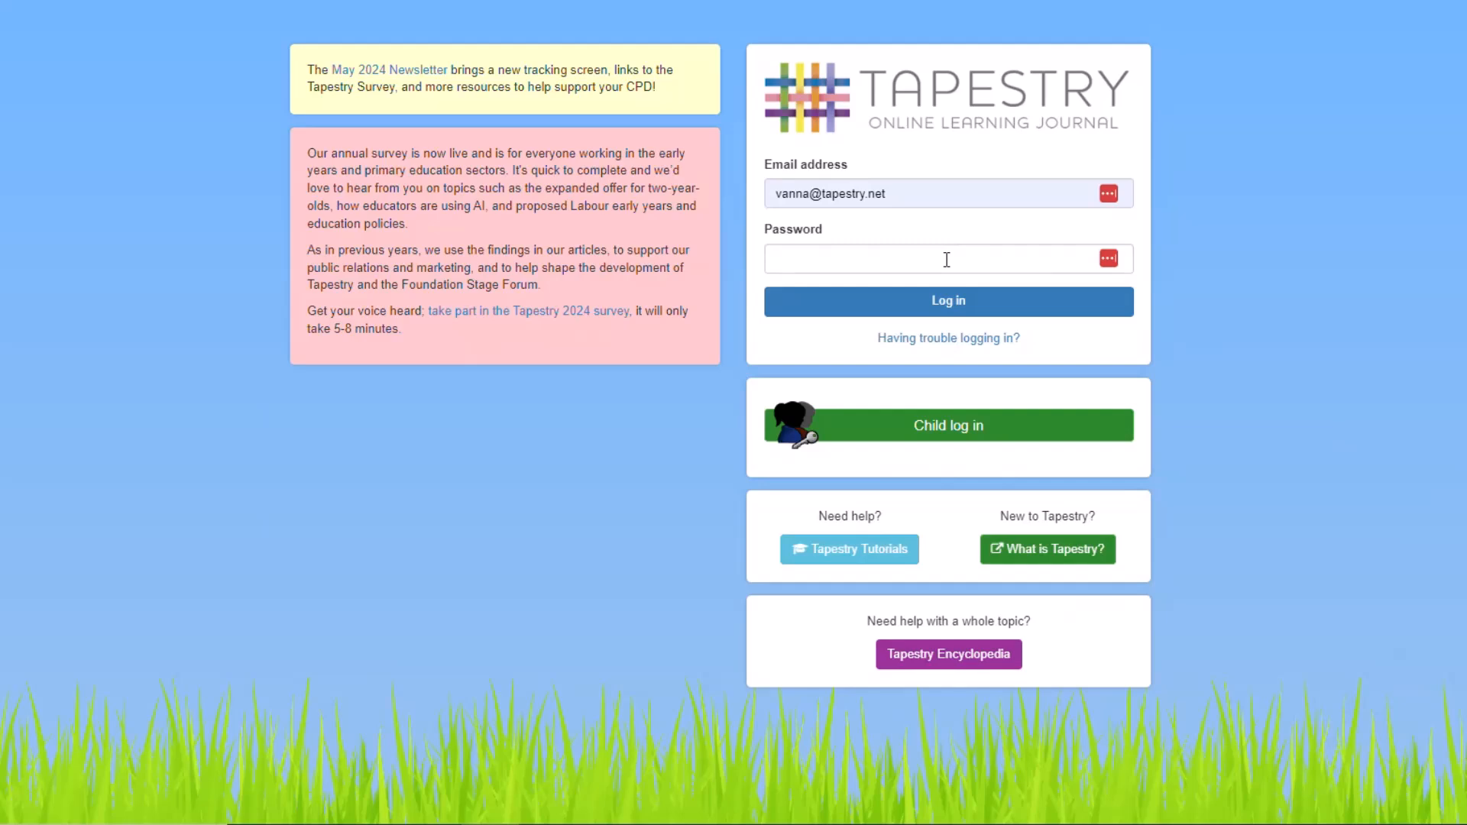
Step: Enter the account password and log in
left_click(853, 259)
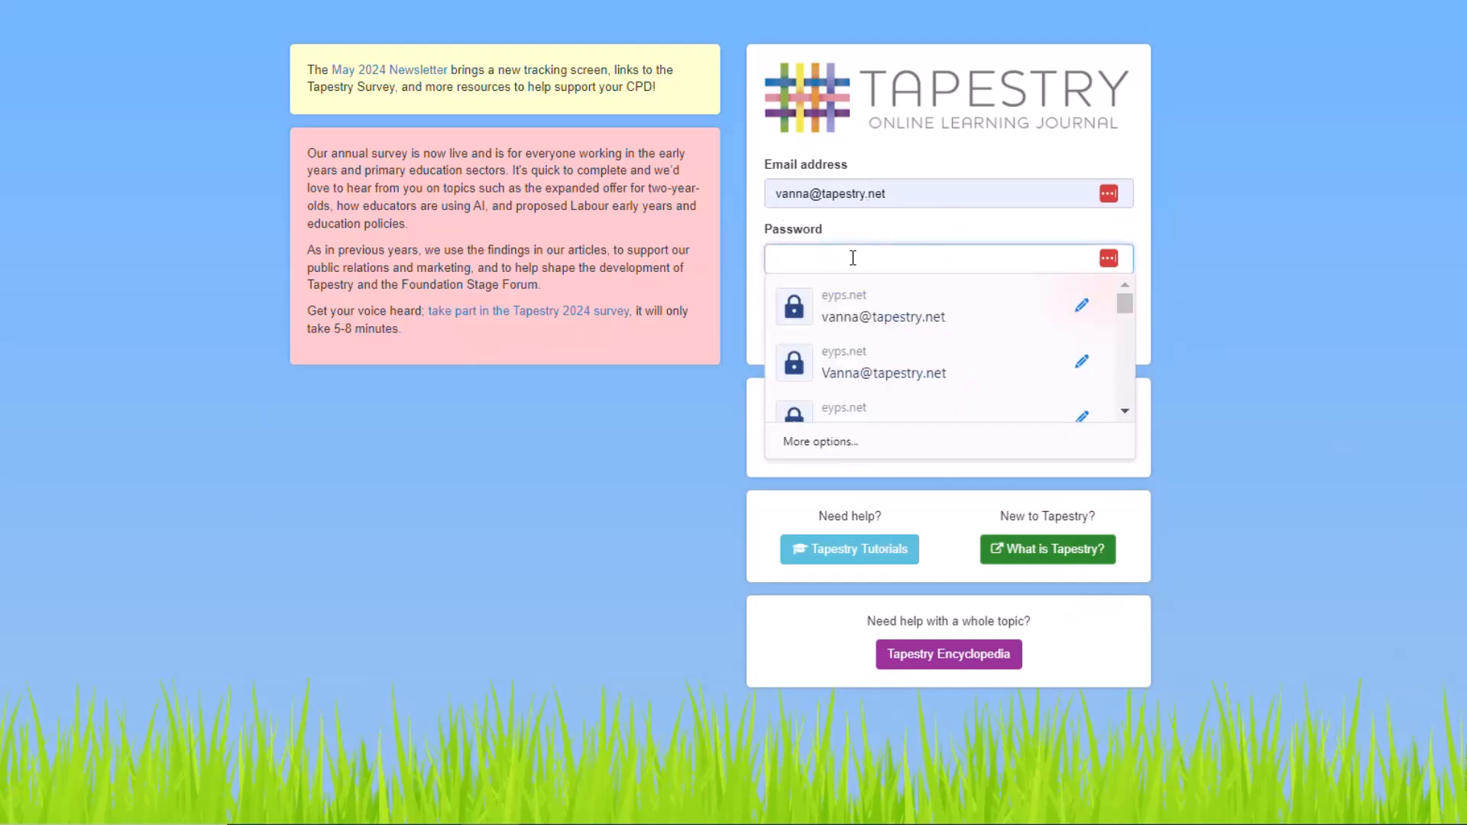
type("*************")
key("Return")
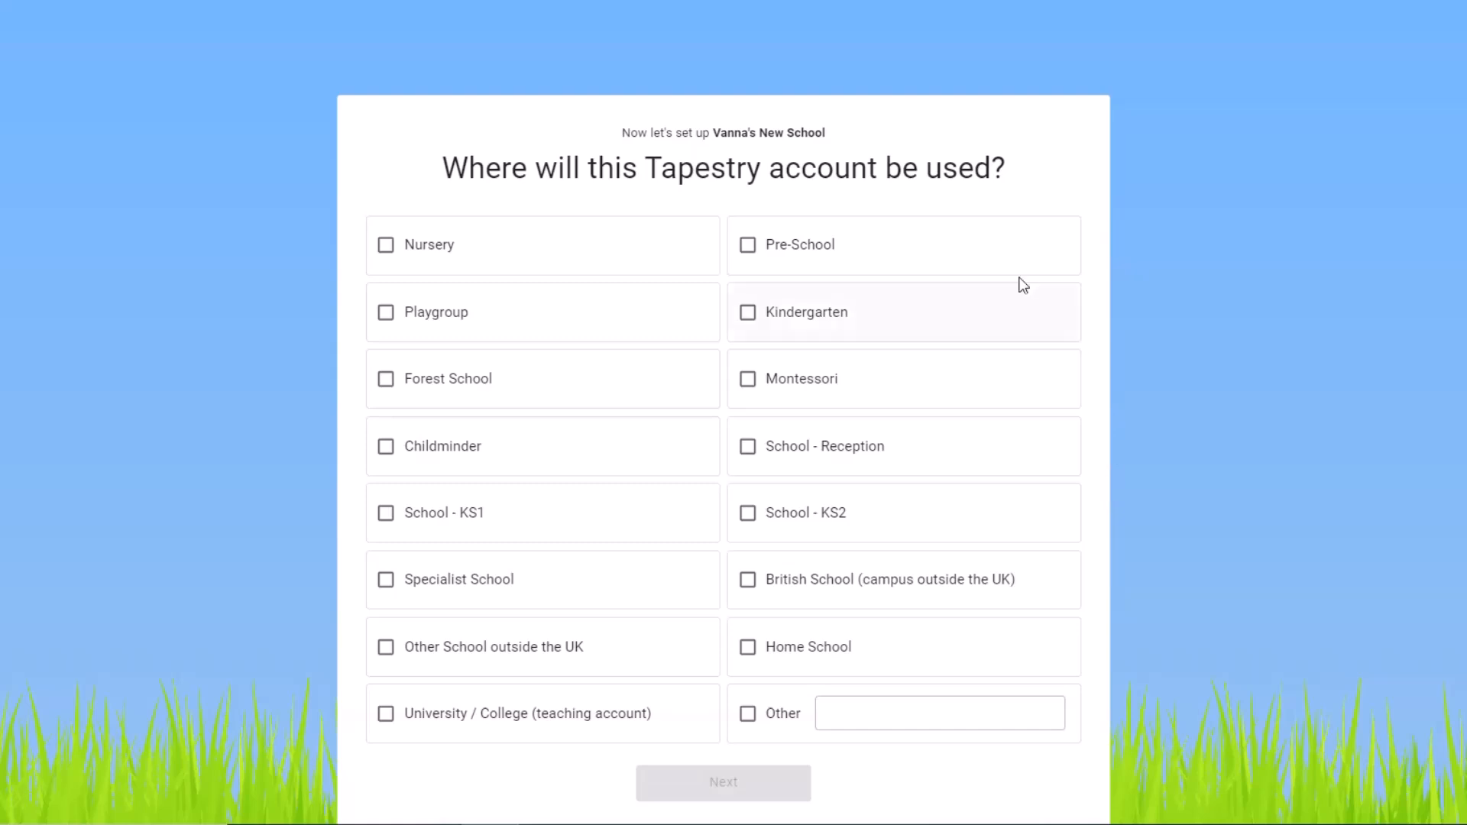
Step: Set the account's usage to Pre-School, School - Reception, School - KS1 and School - KS2, and continue the setup
left_click(953, 263)
left_click(917, 472)
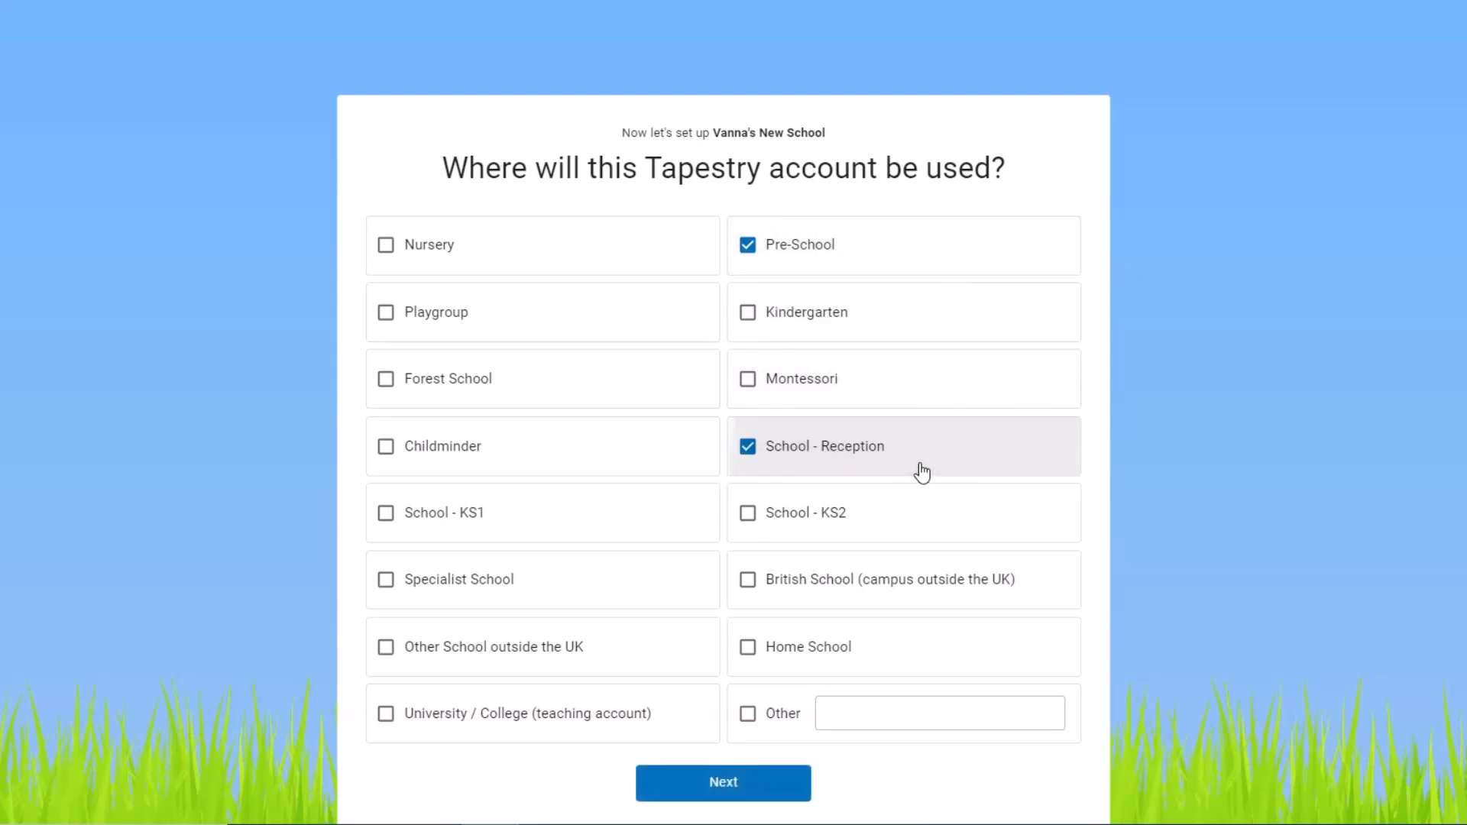
left_click(567, 528)
left_click(937, 529)
left_click(765, 782)
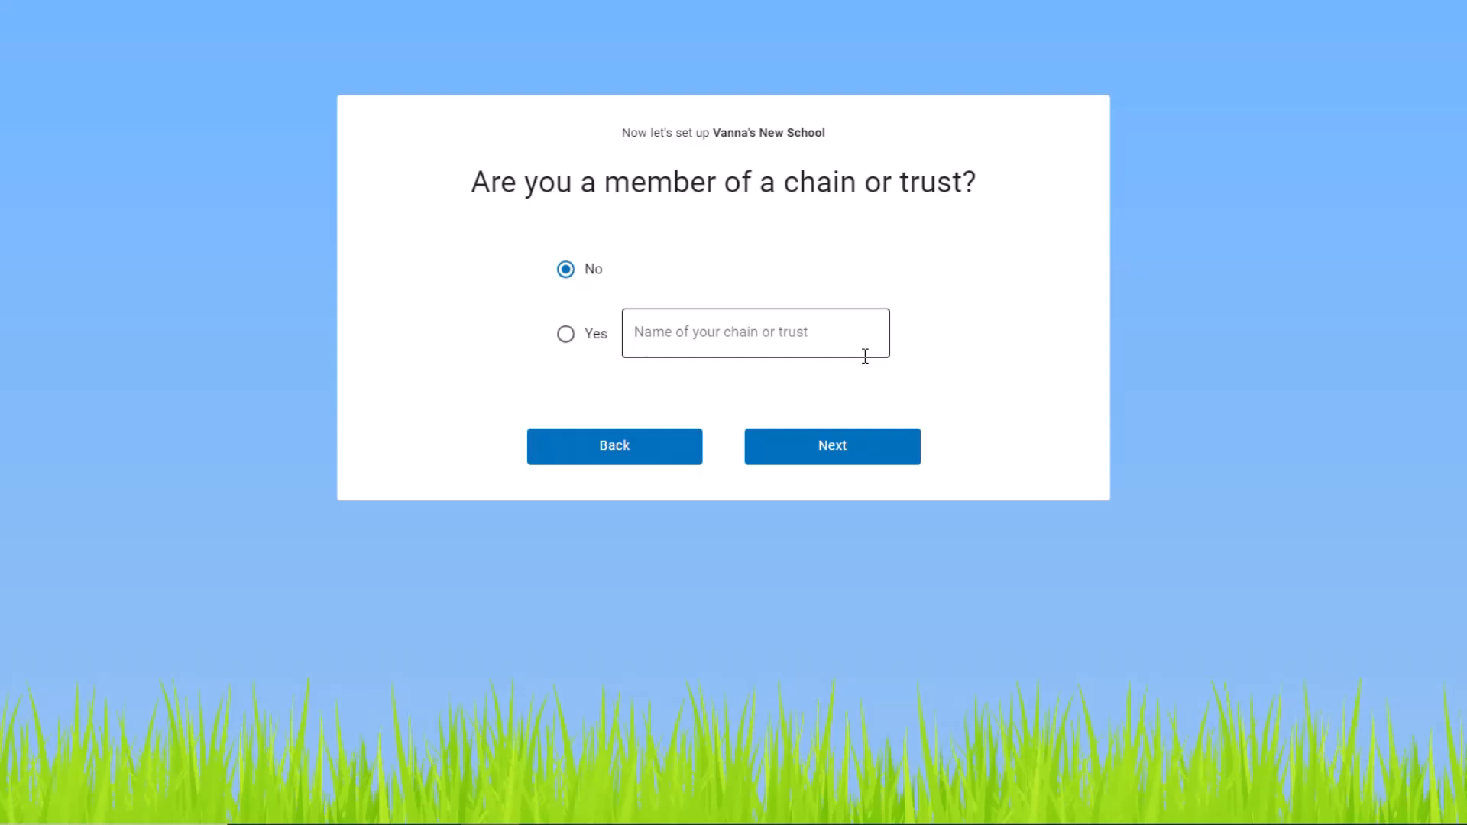
Step: Answer No to chain or trust membership, keep Europe / London as the time zone, and finish the initial questions
left_click(911, 451)
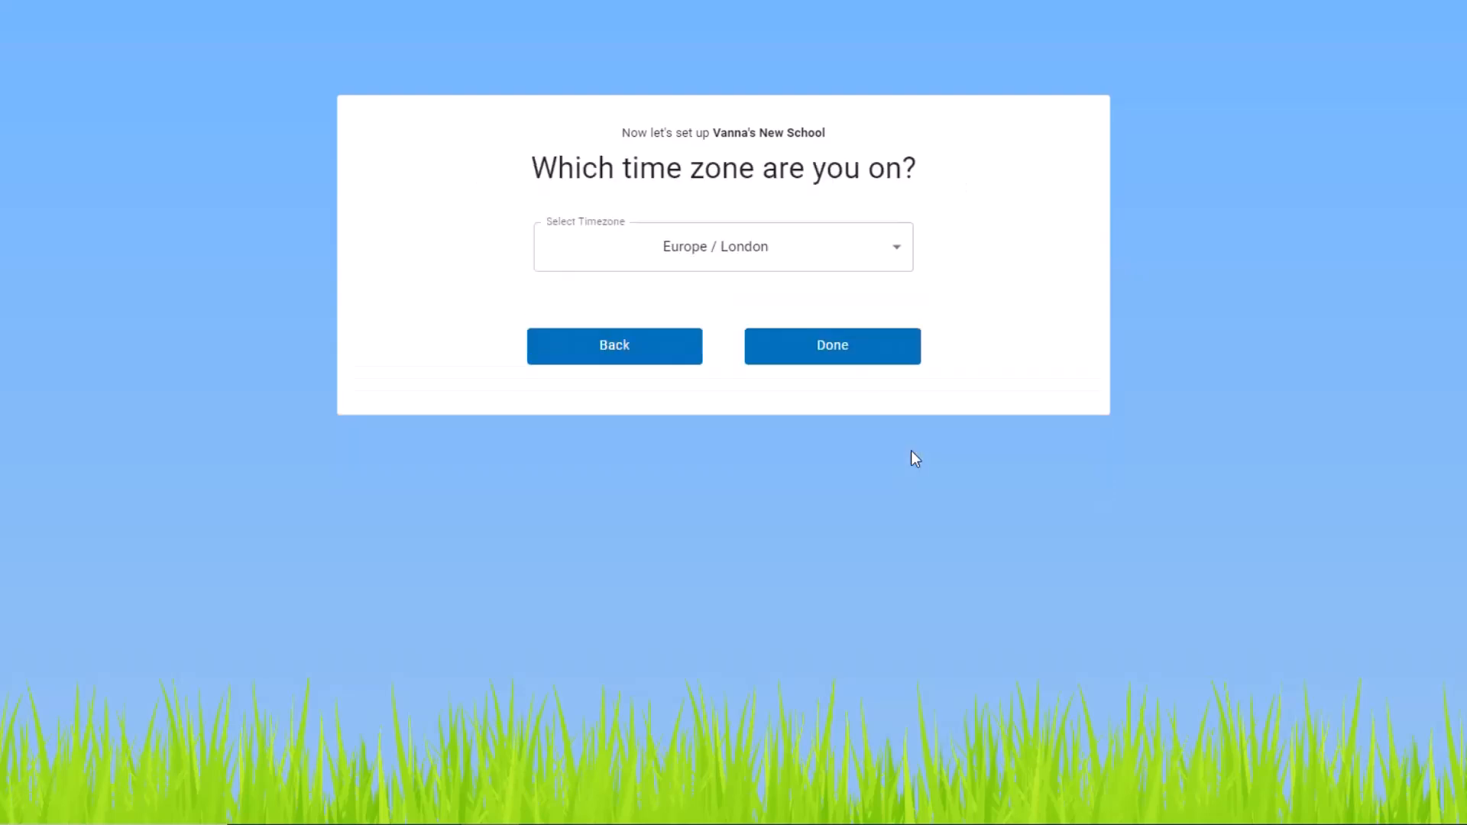
left_click(897, 260)
left_click(972, 260)
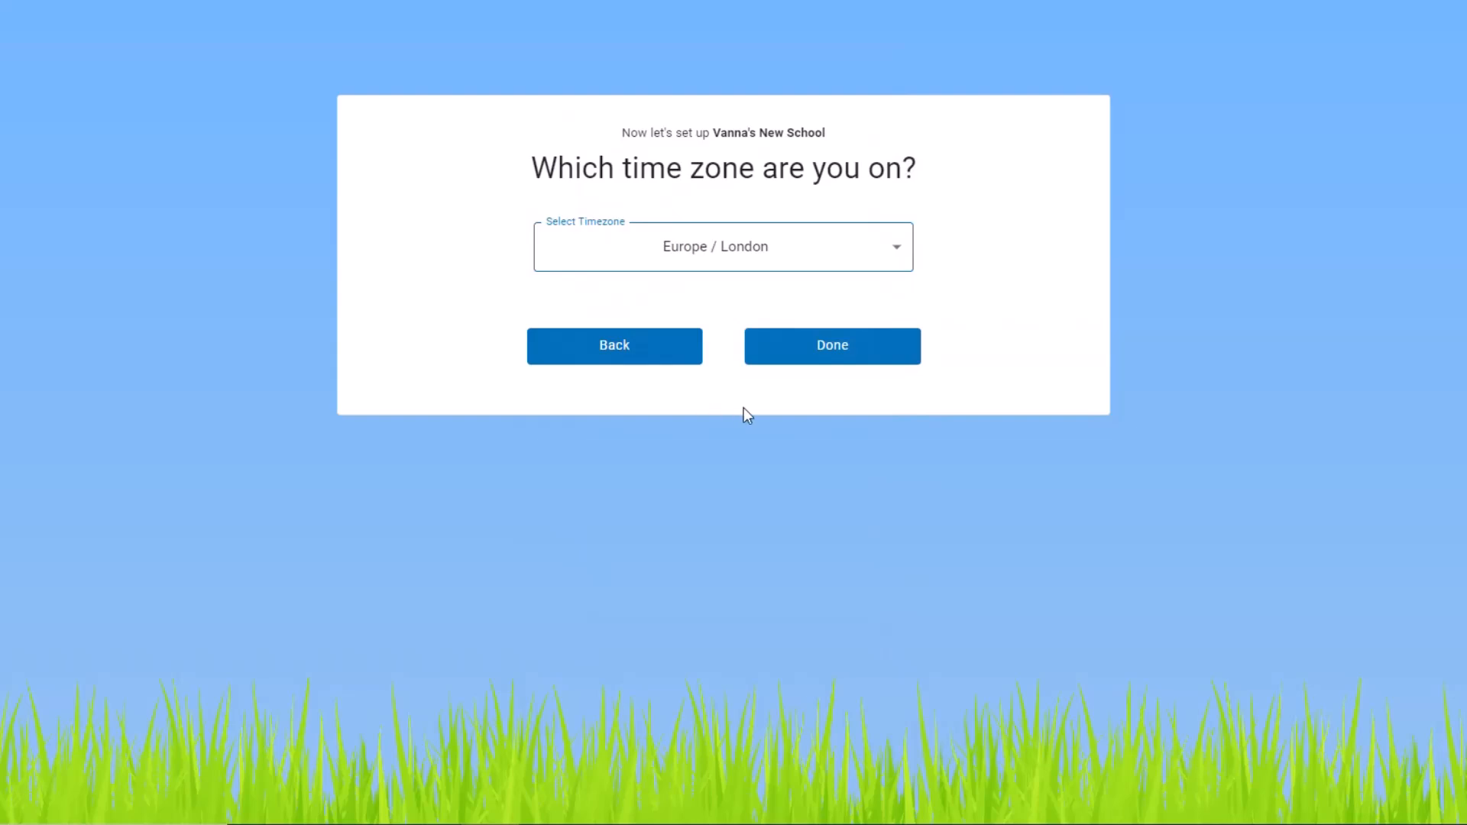
left_click(894, 353)
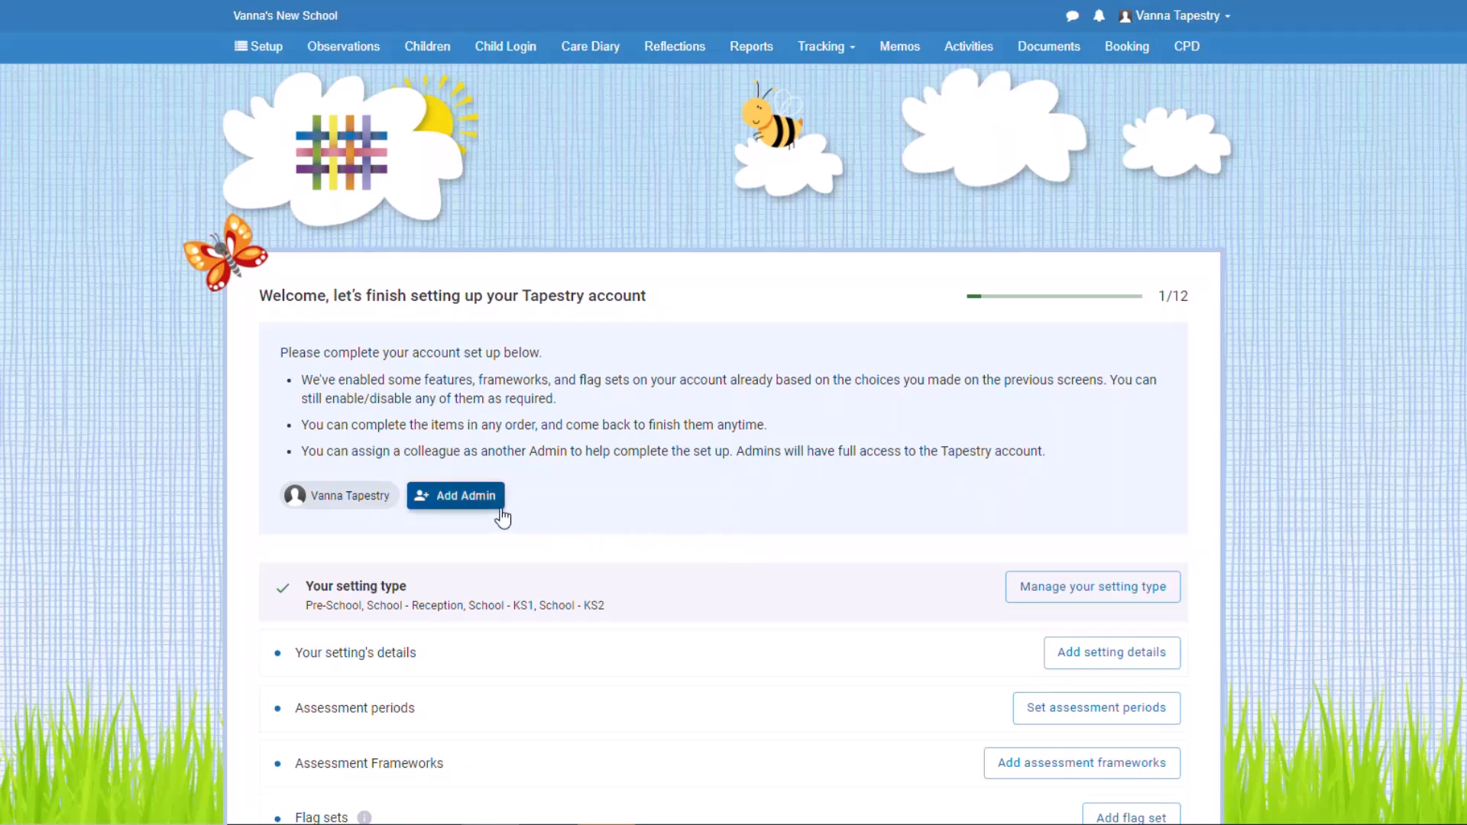
Step: View the form for adding an admin and close it without sending an invite
left_click(457, 509)
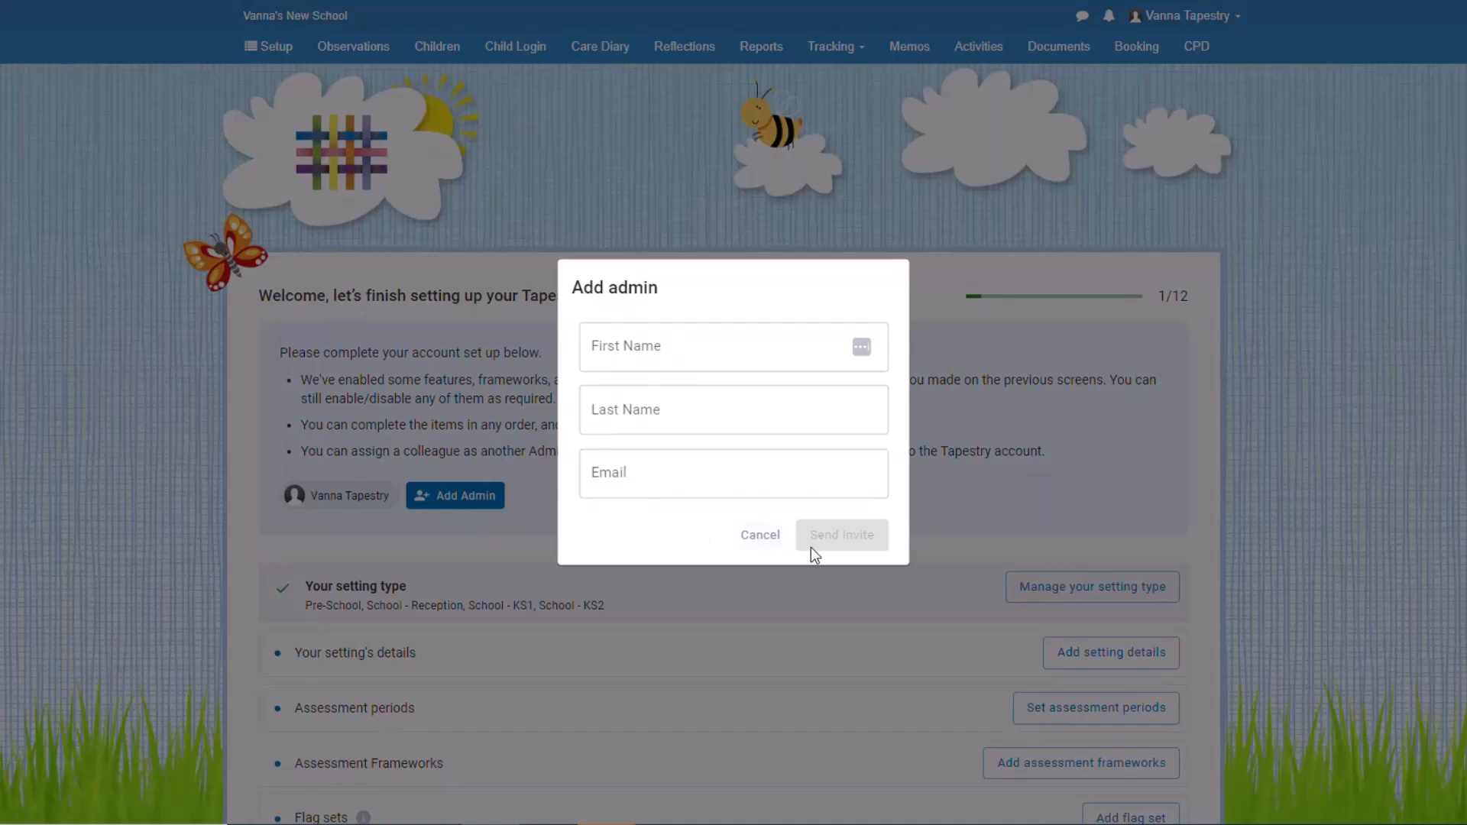
left_click(772, 539)
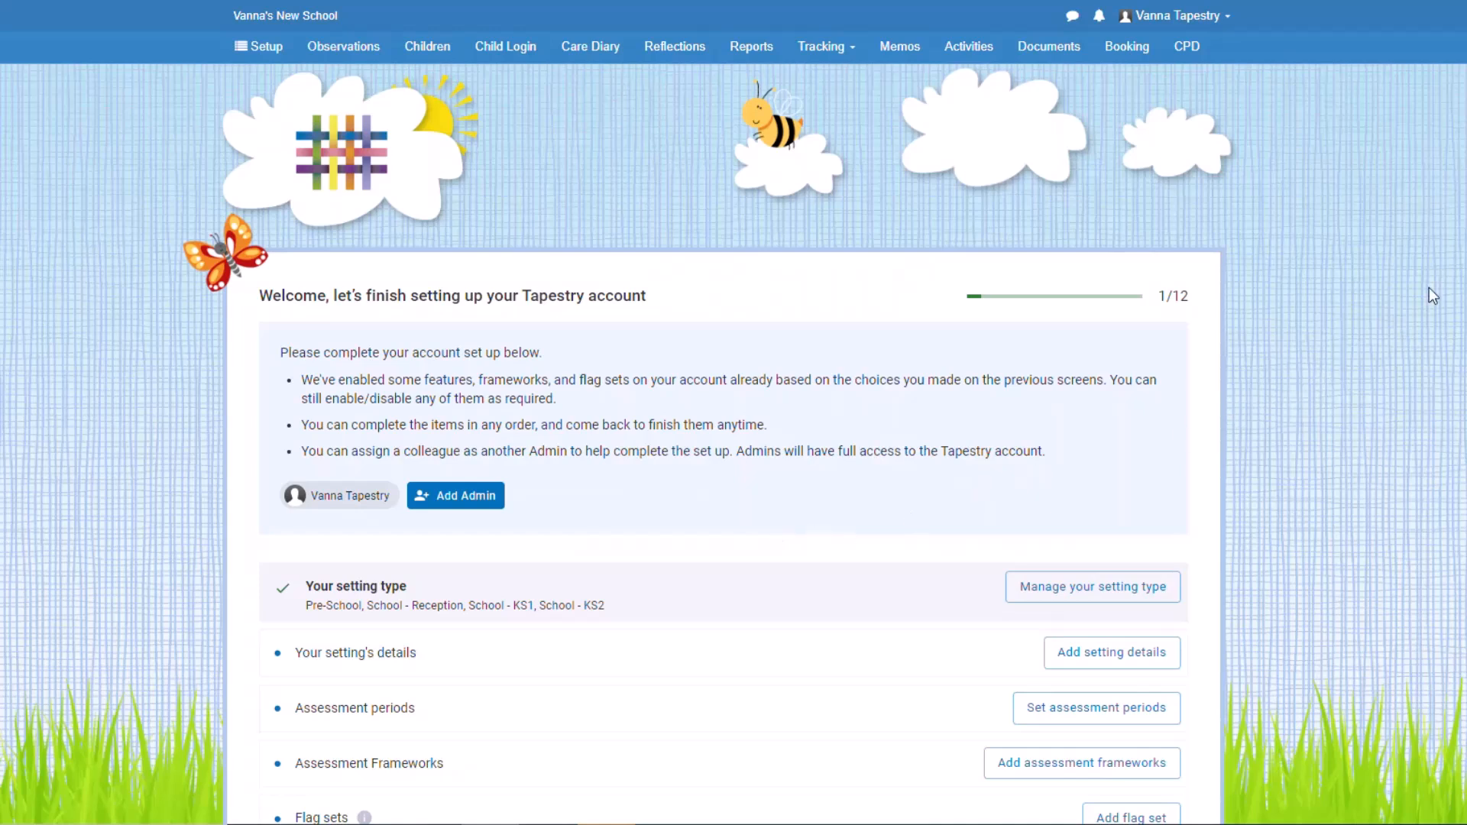
Step: Open the setting's details from the setup checklist and enter Vanna's New School as the organisation's legal name
scroll(709, 444, "down", 3)
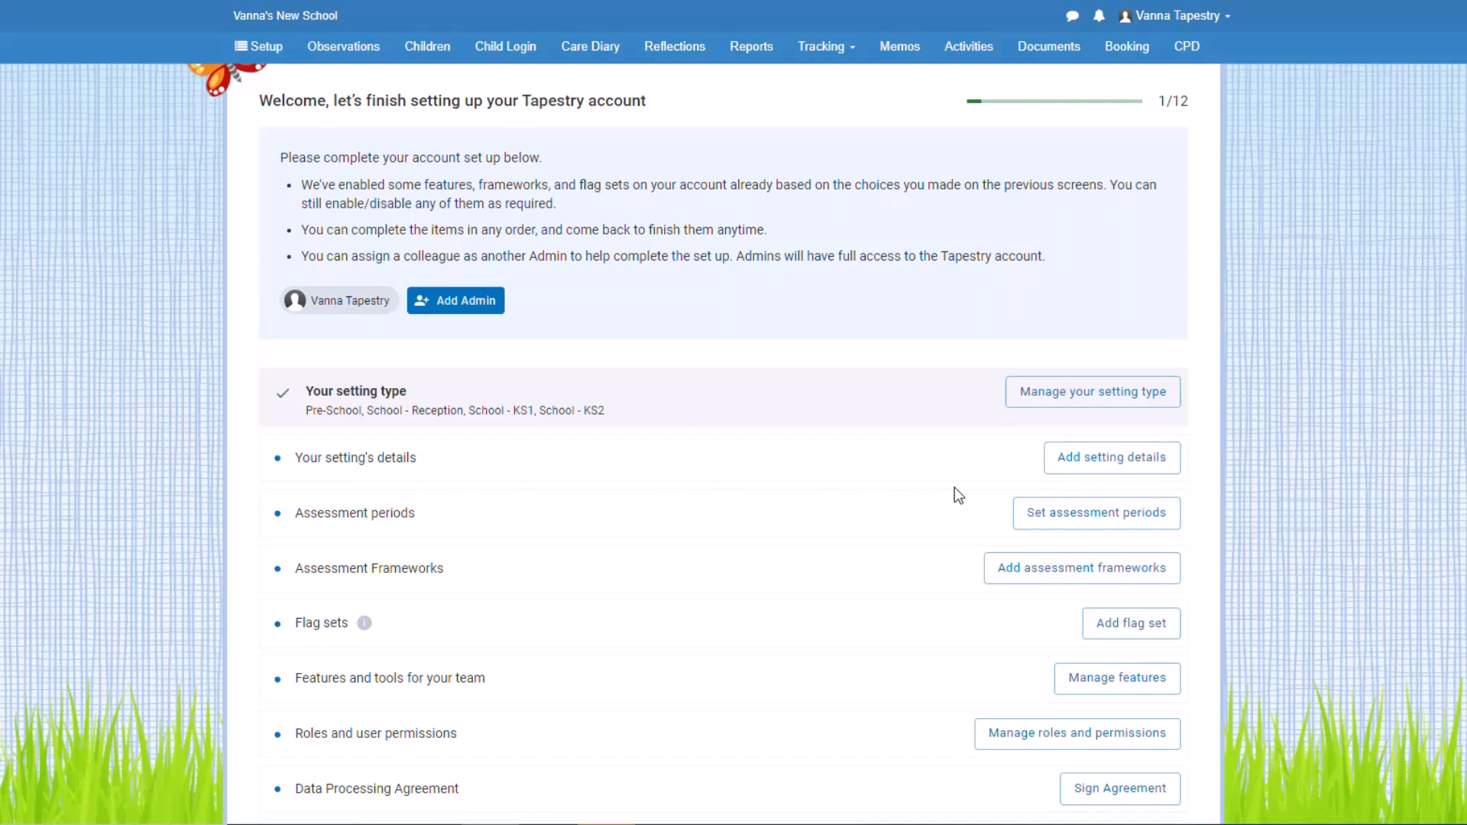
left_click(1144, 480)
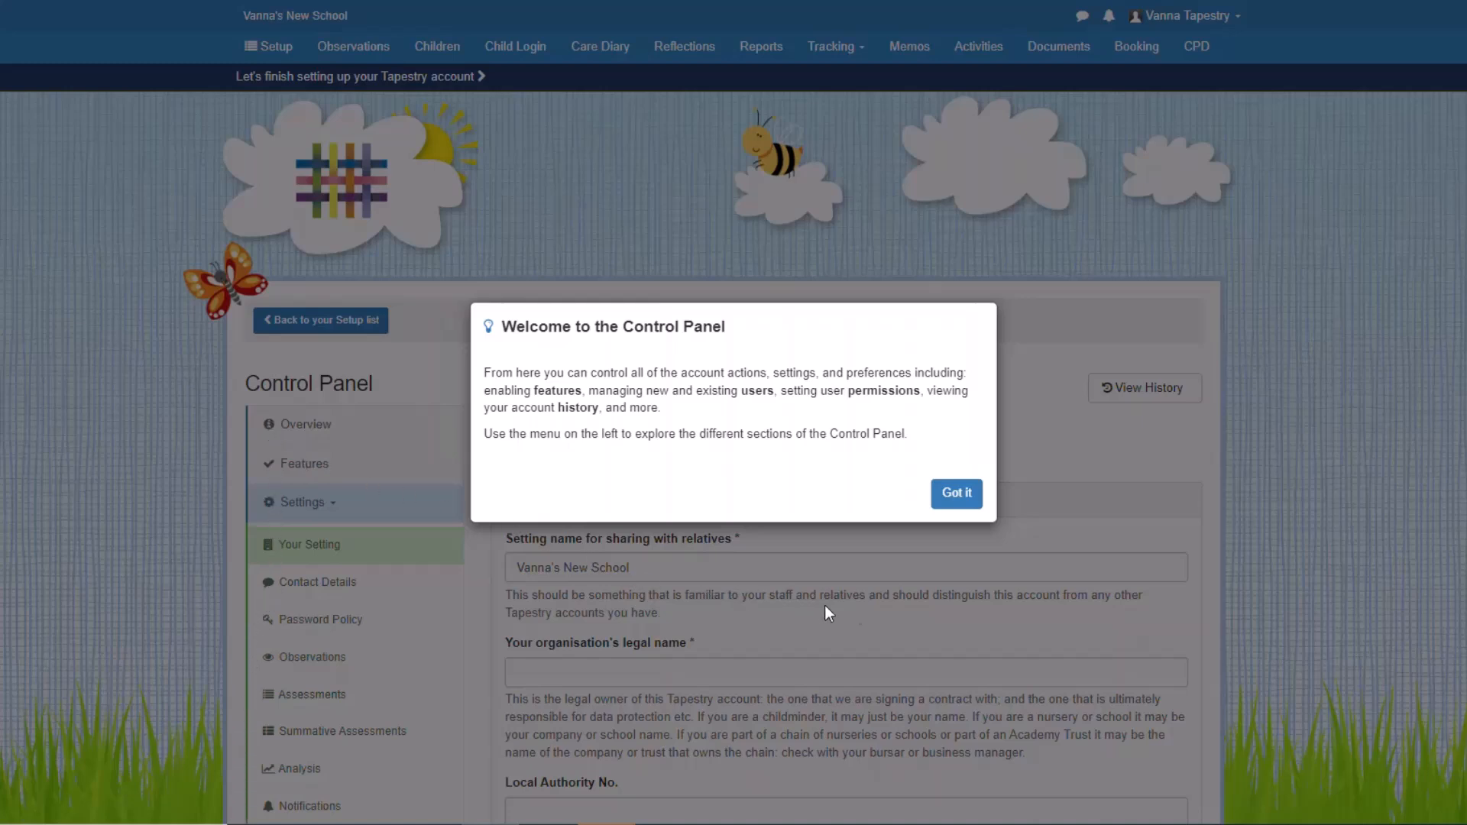
left_click(956, 493)
scroll(1227, 579, "down", 3)
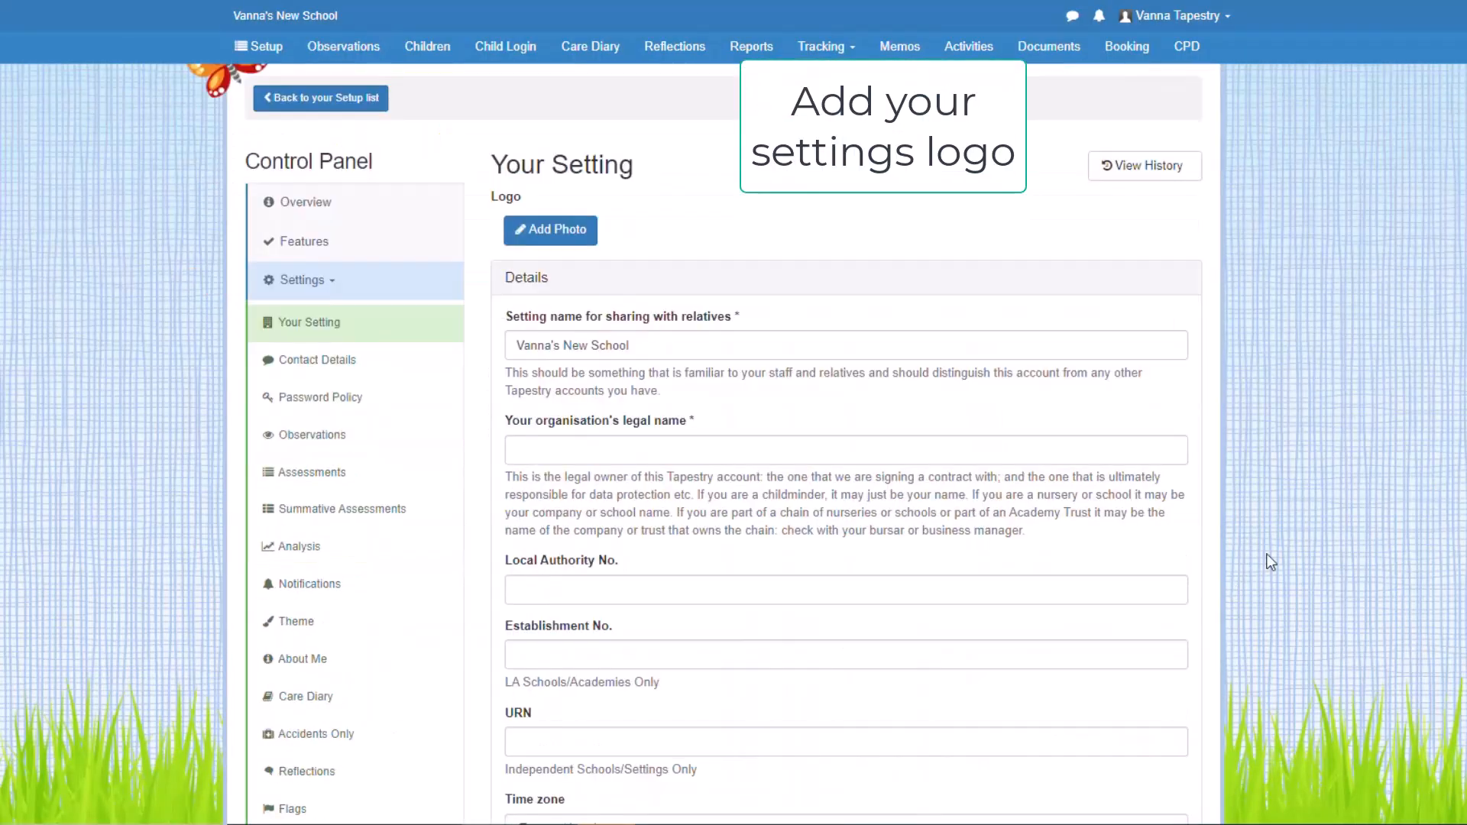
left_click(732, 450)
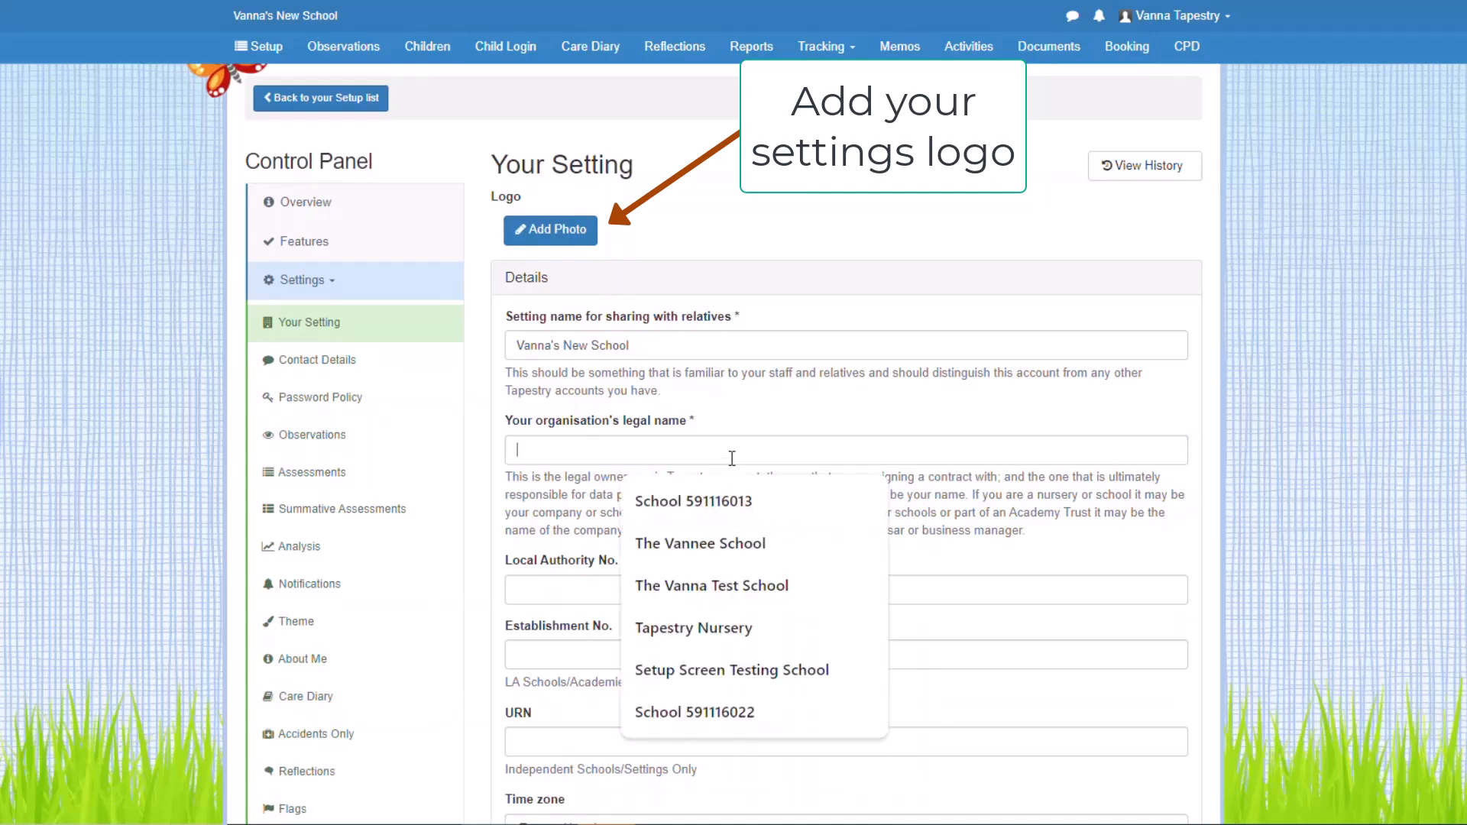
type("Vanna's New School")
Step: Fill in the setting's first address line and postal code, and save the setting's details
scroll(1364, 543, "down", 8)
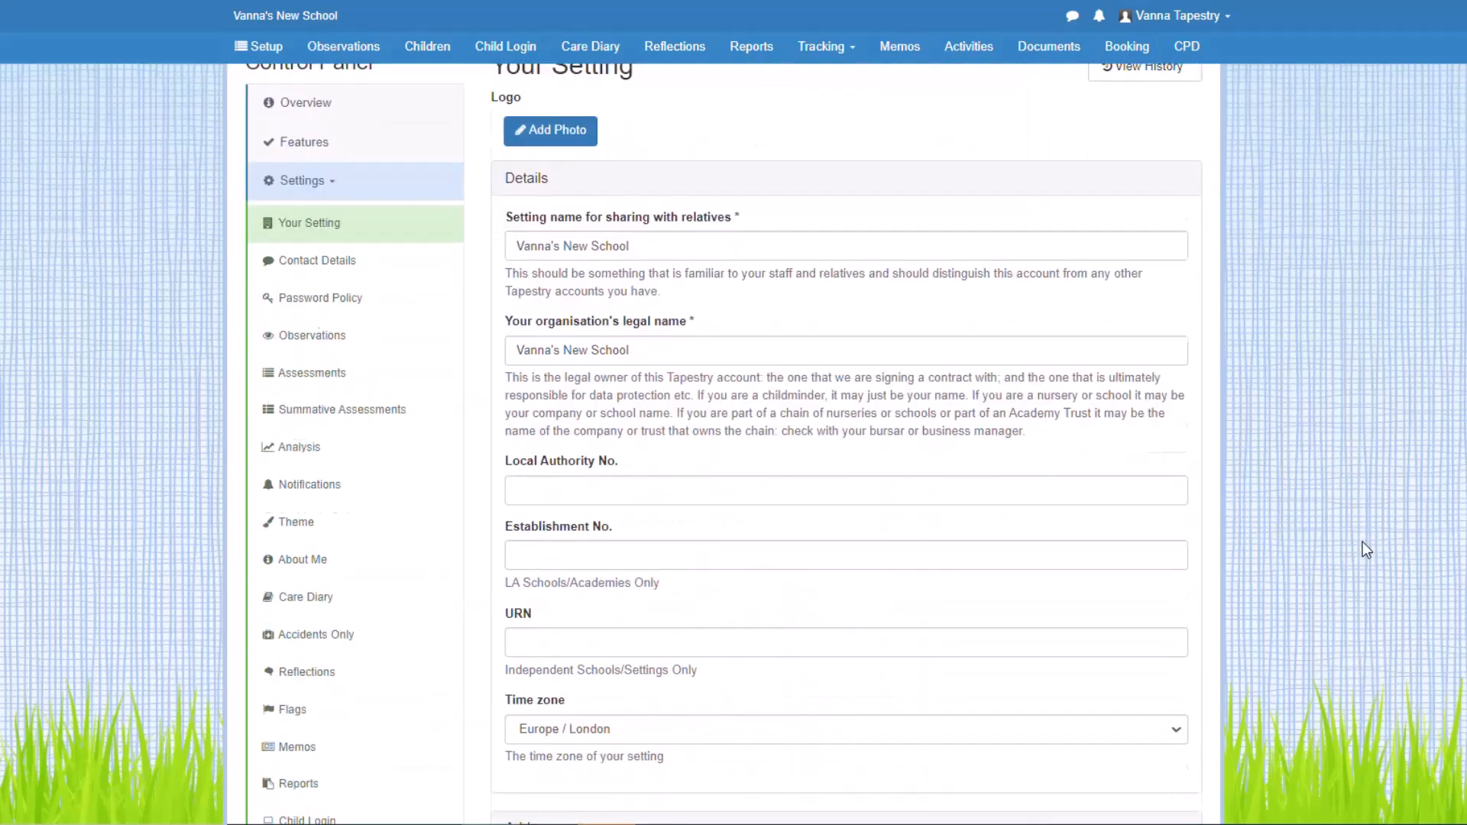
left_click(646, 421)
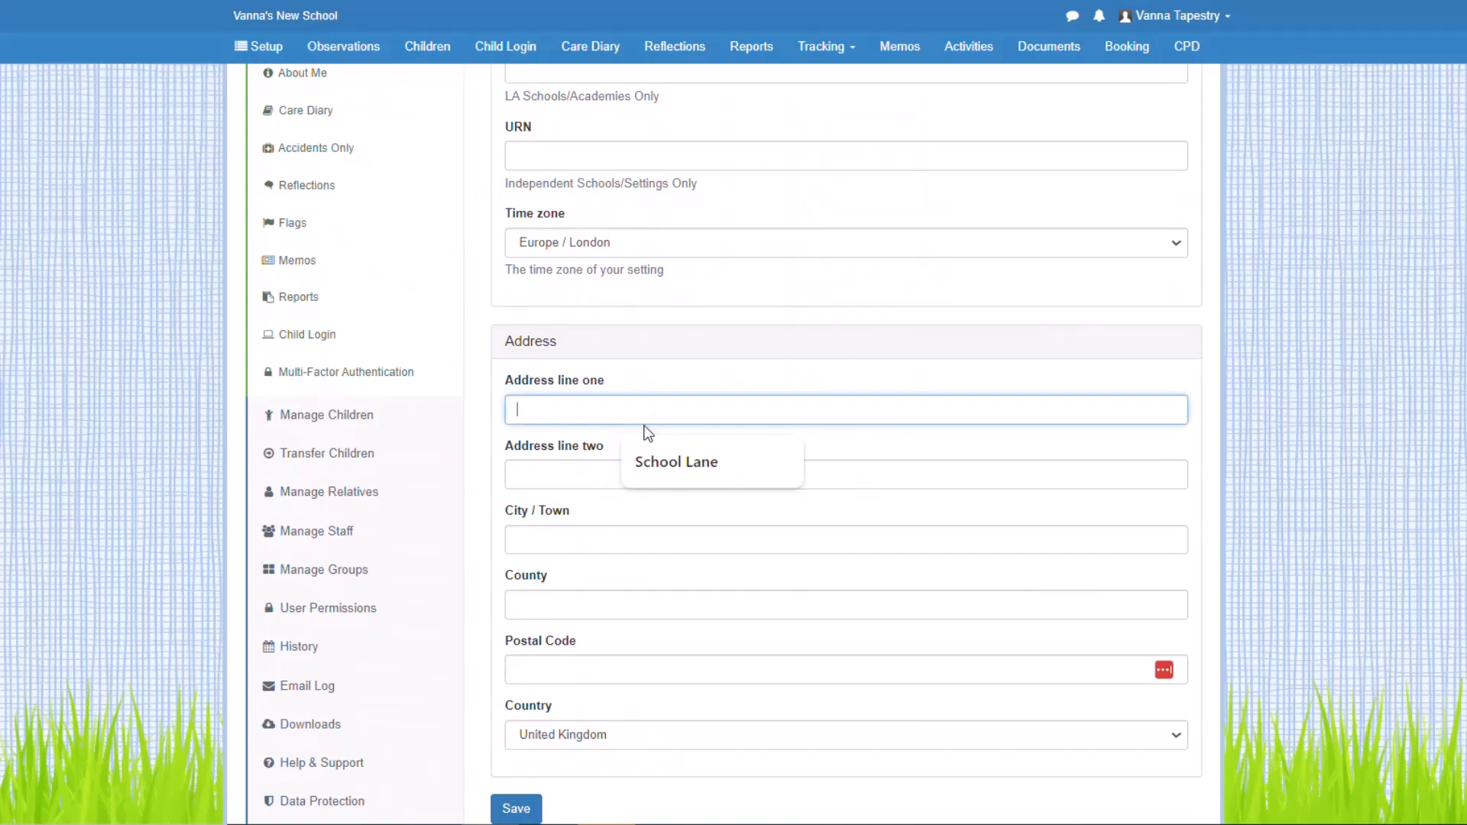
left_click(676, 452)
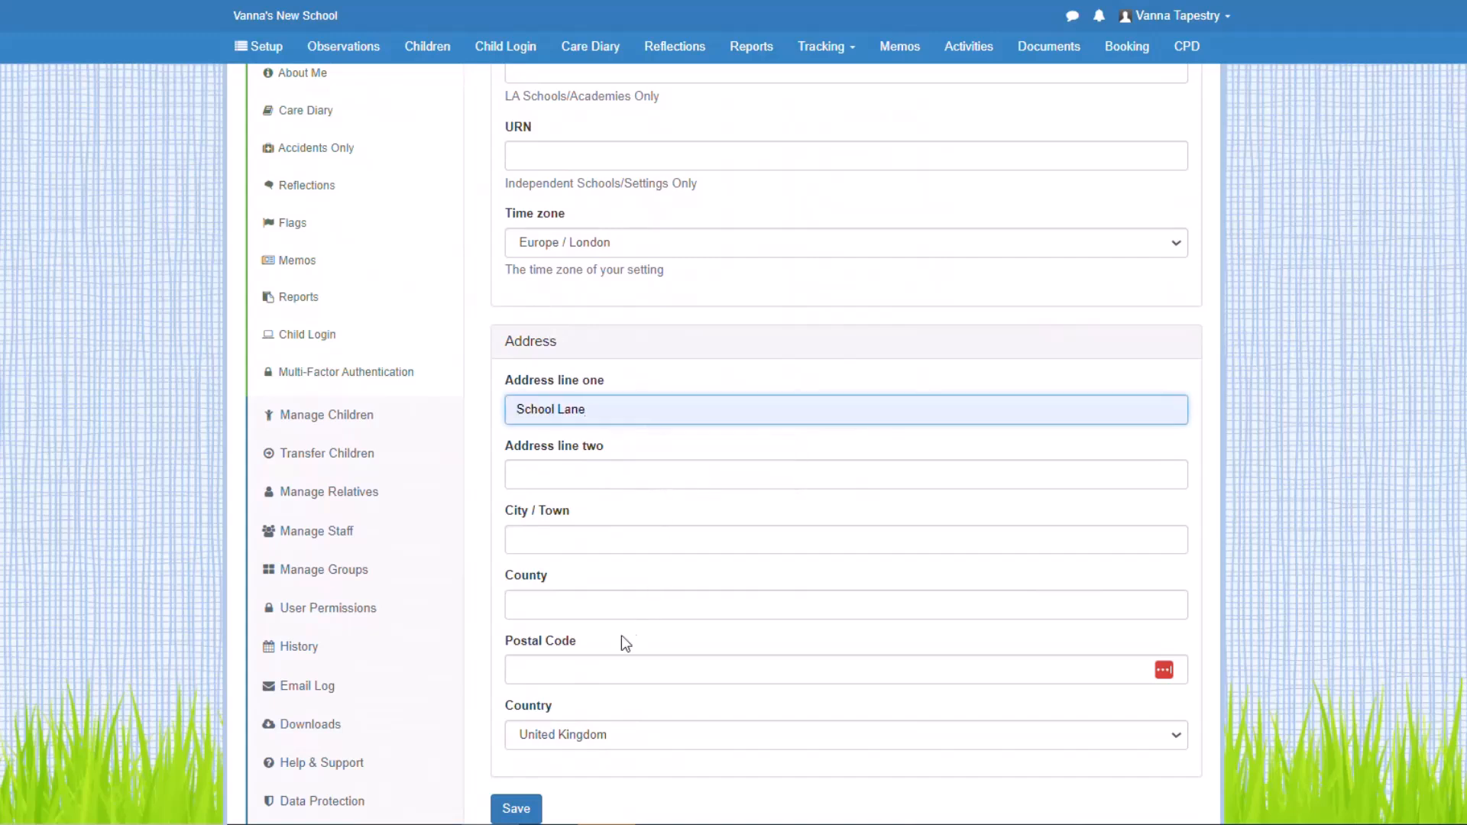
left_click(609, 663)
left_click(671, 724)
left_click(524, 812)
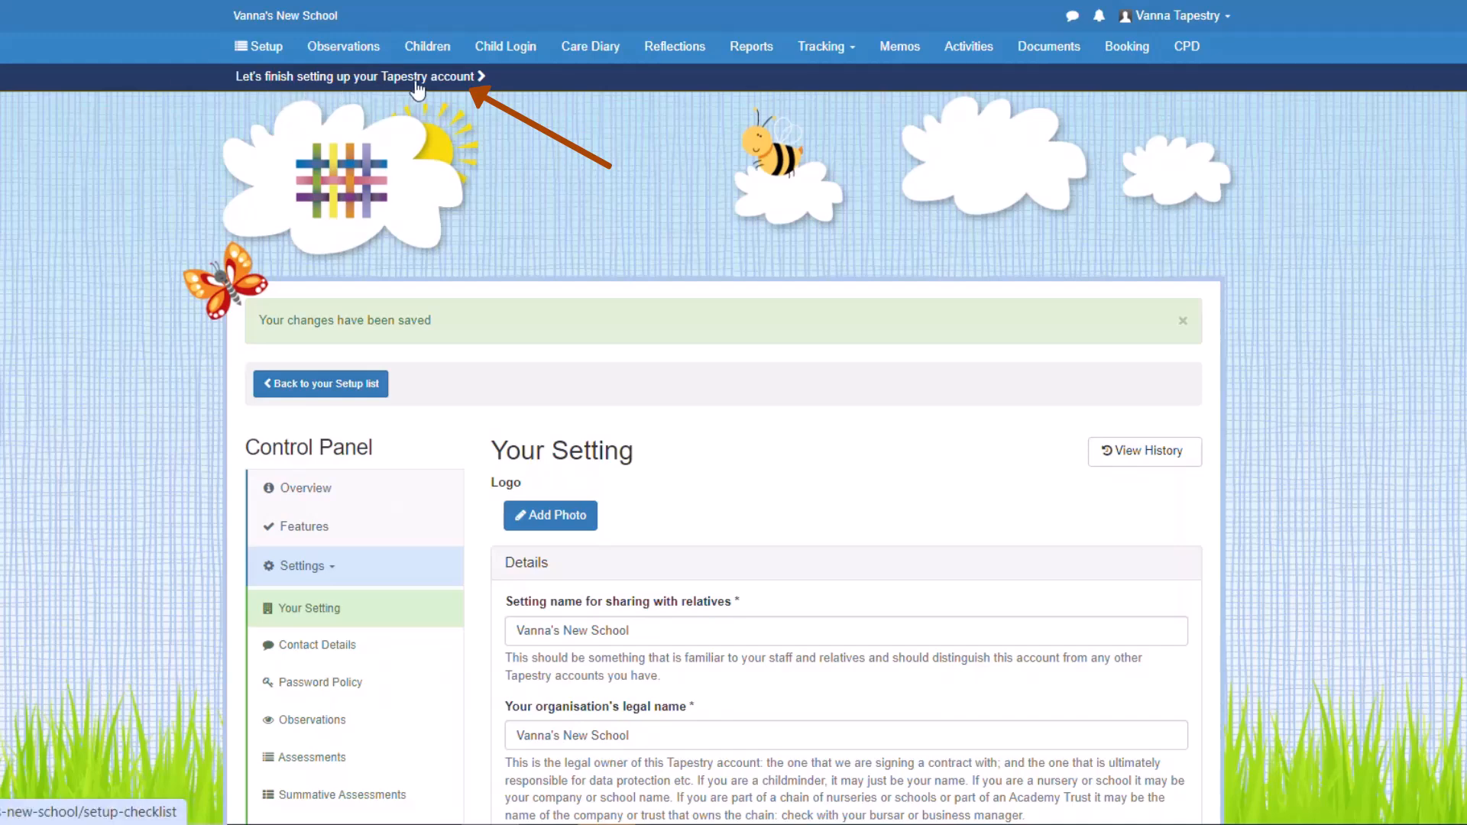
Step: Review the summative assessment periods from the setup checklist and return to the checklist
left_click(268, 48)
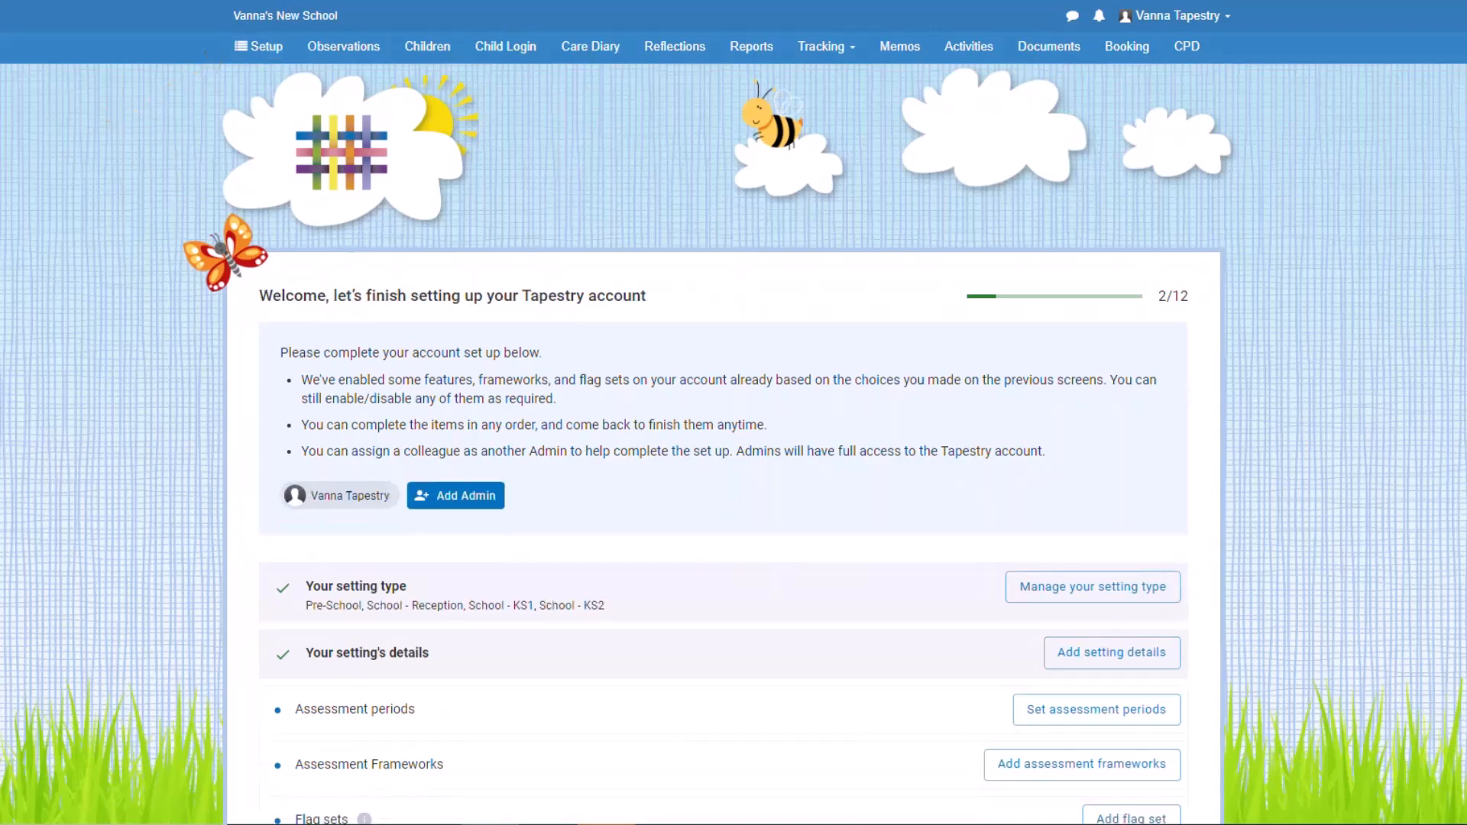
scroll(1254, 483, "down", 2)
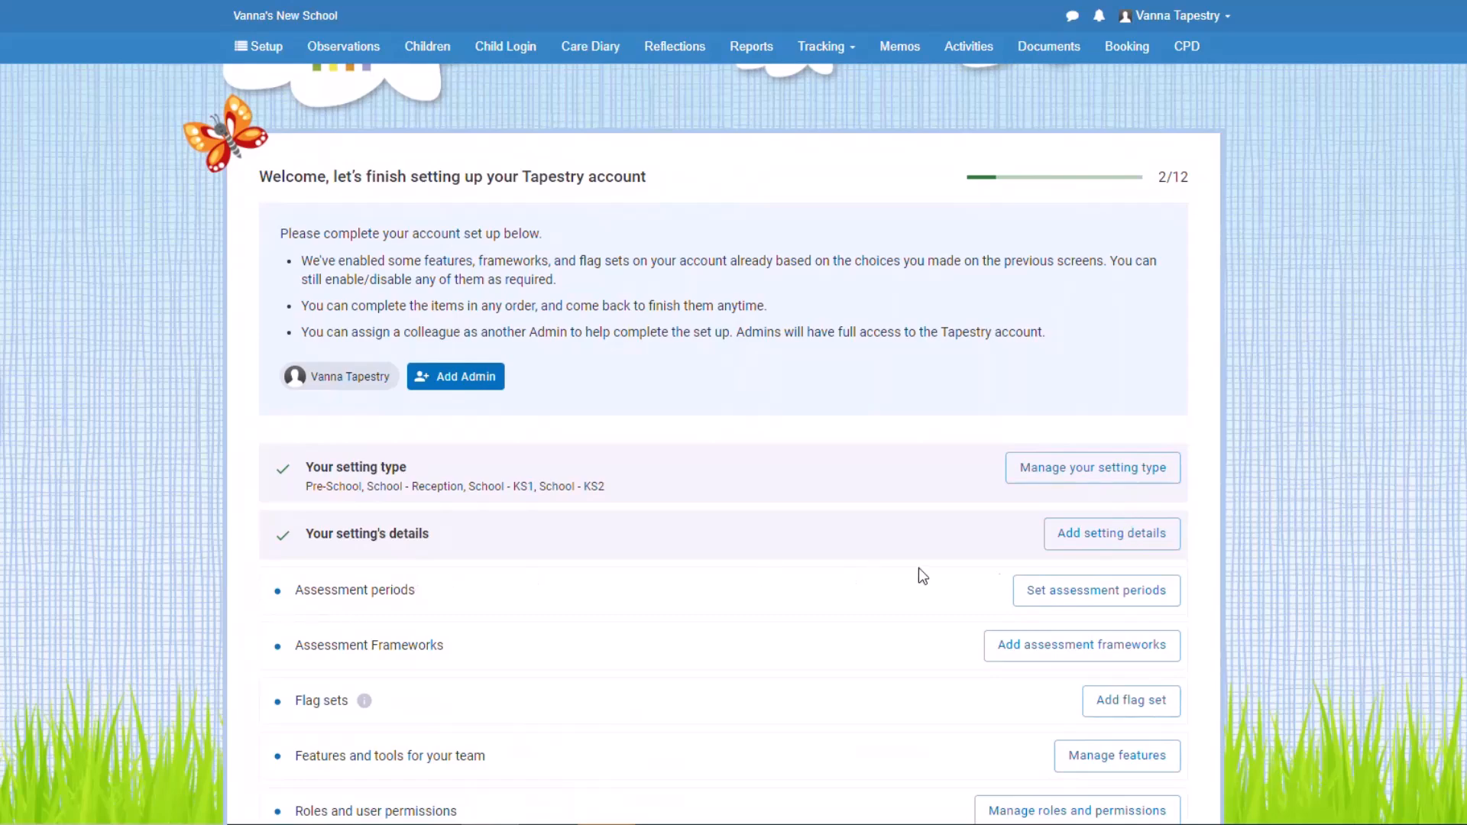
left_click(1128, 602)
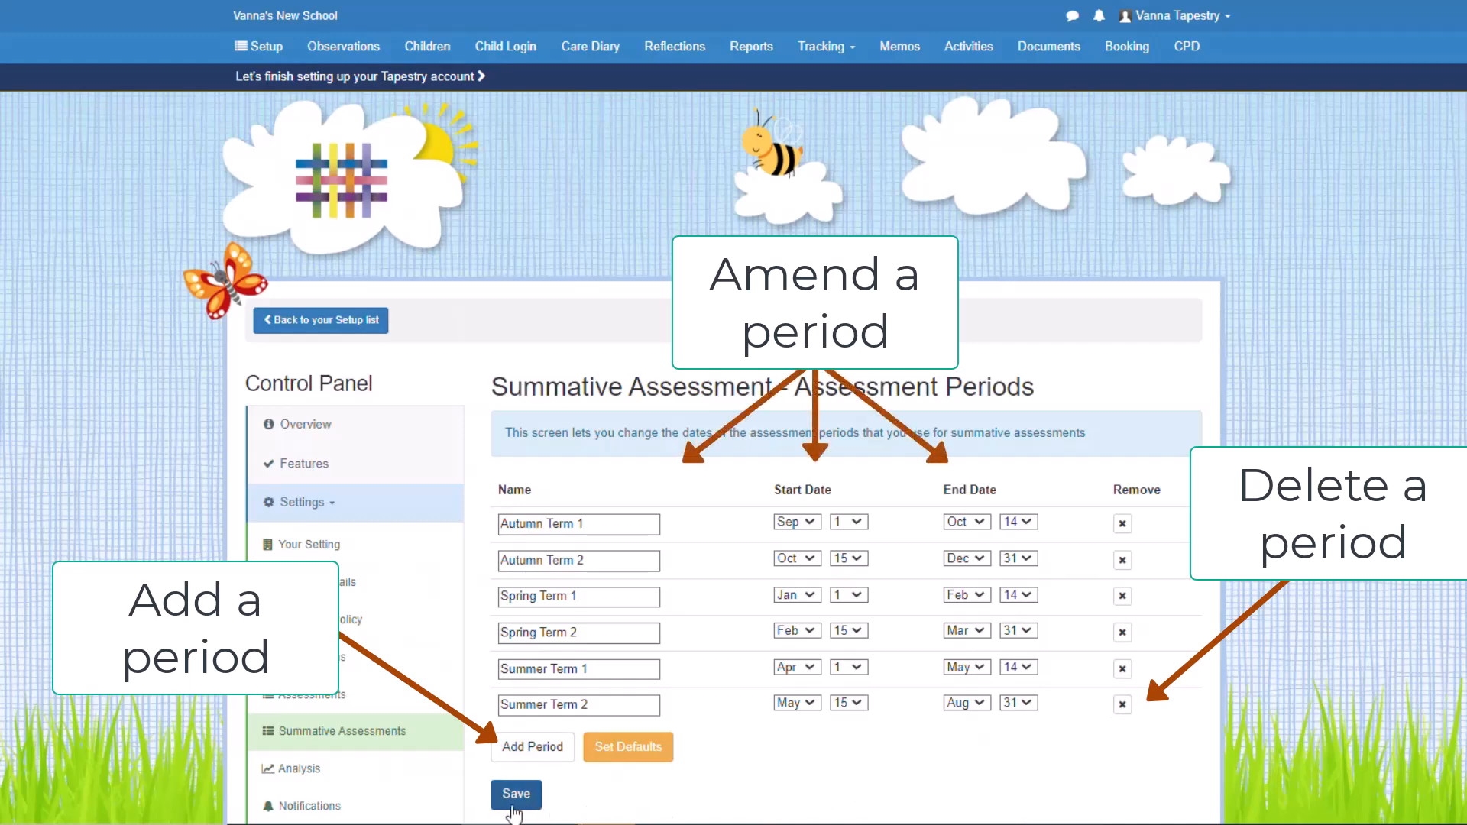
left_click(313, 321)
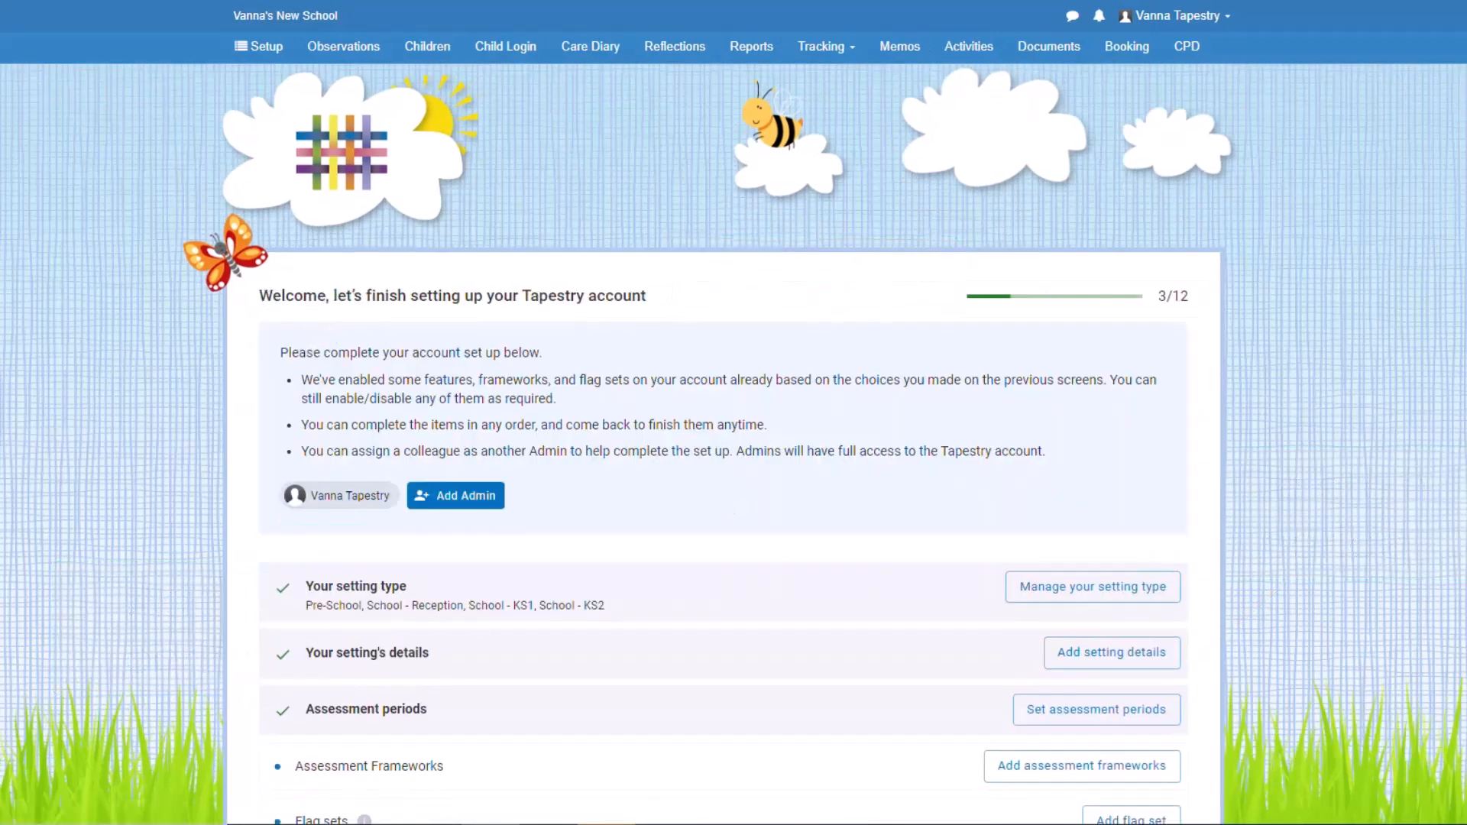
Step: Examine the available assessment frameworks, including the enable and relative-display options of the Key Stage framework
scroll(711, 443, "down", 2)
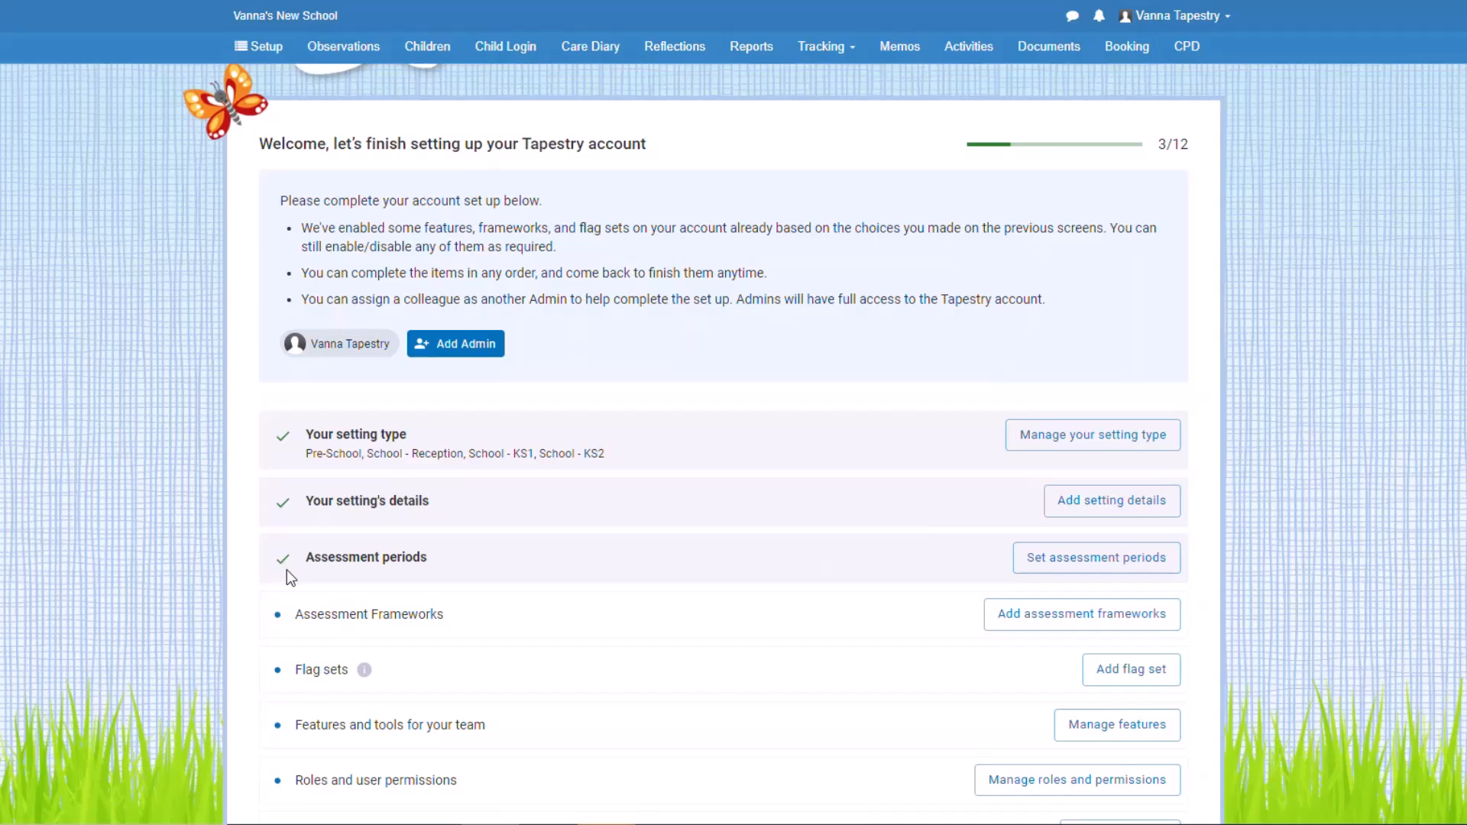
scroll(1312, 525, "down", 2)
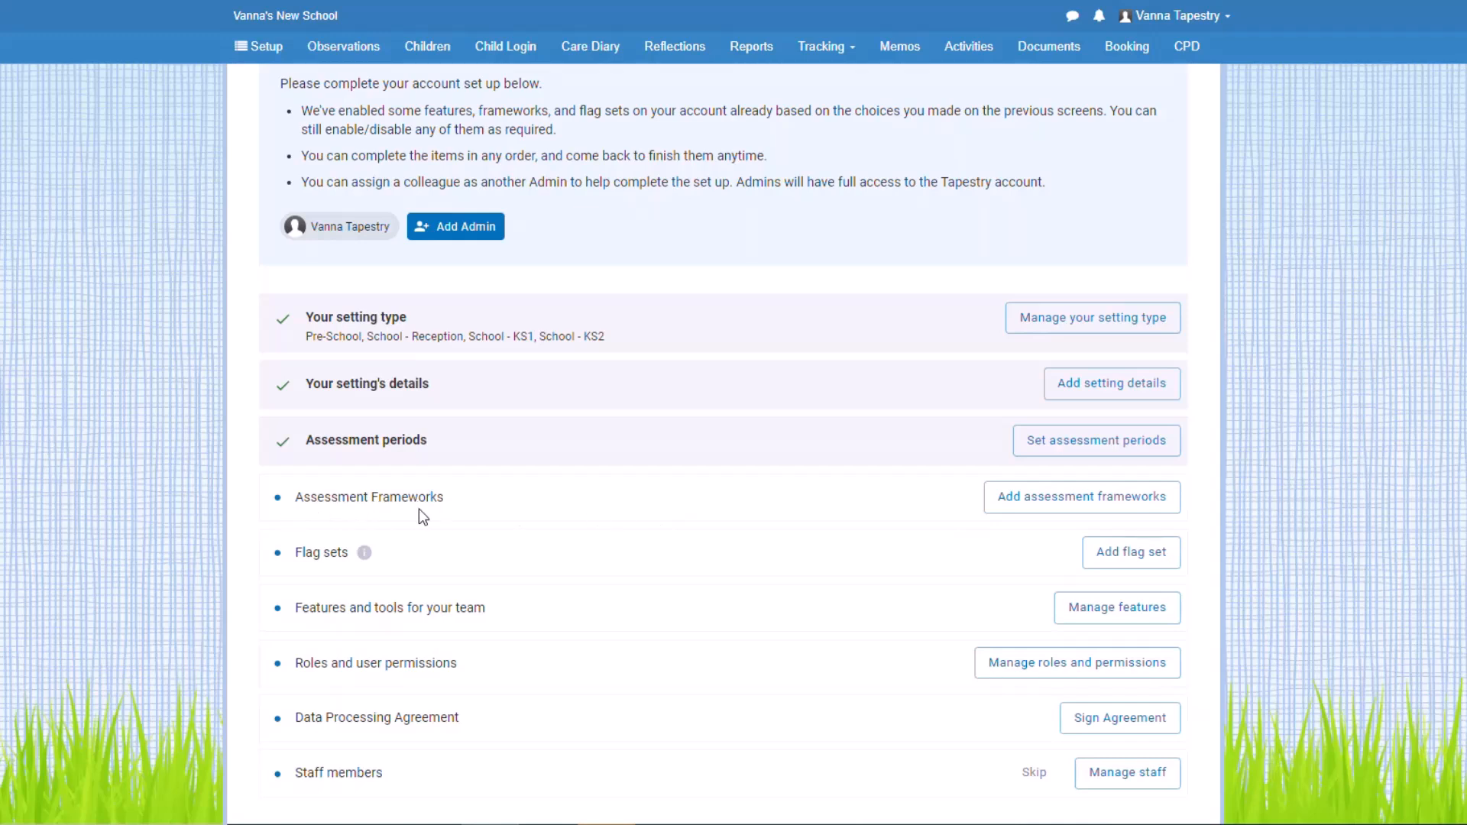
left_click(1161, 508)
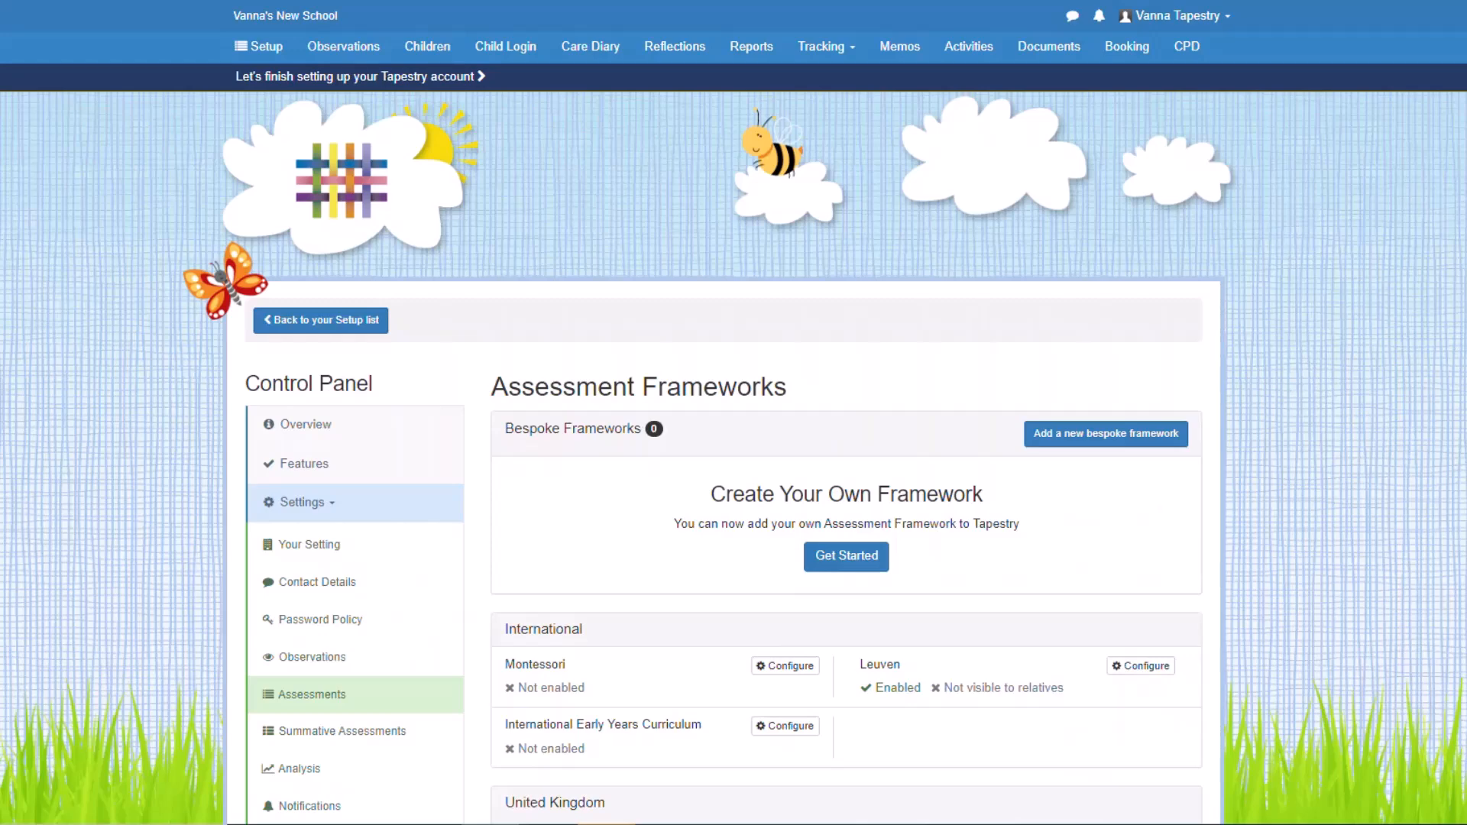
scroll(1110, 611, "down", 10)
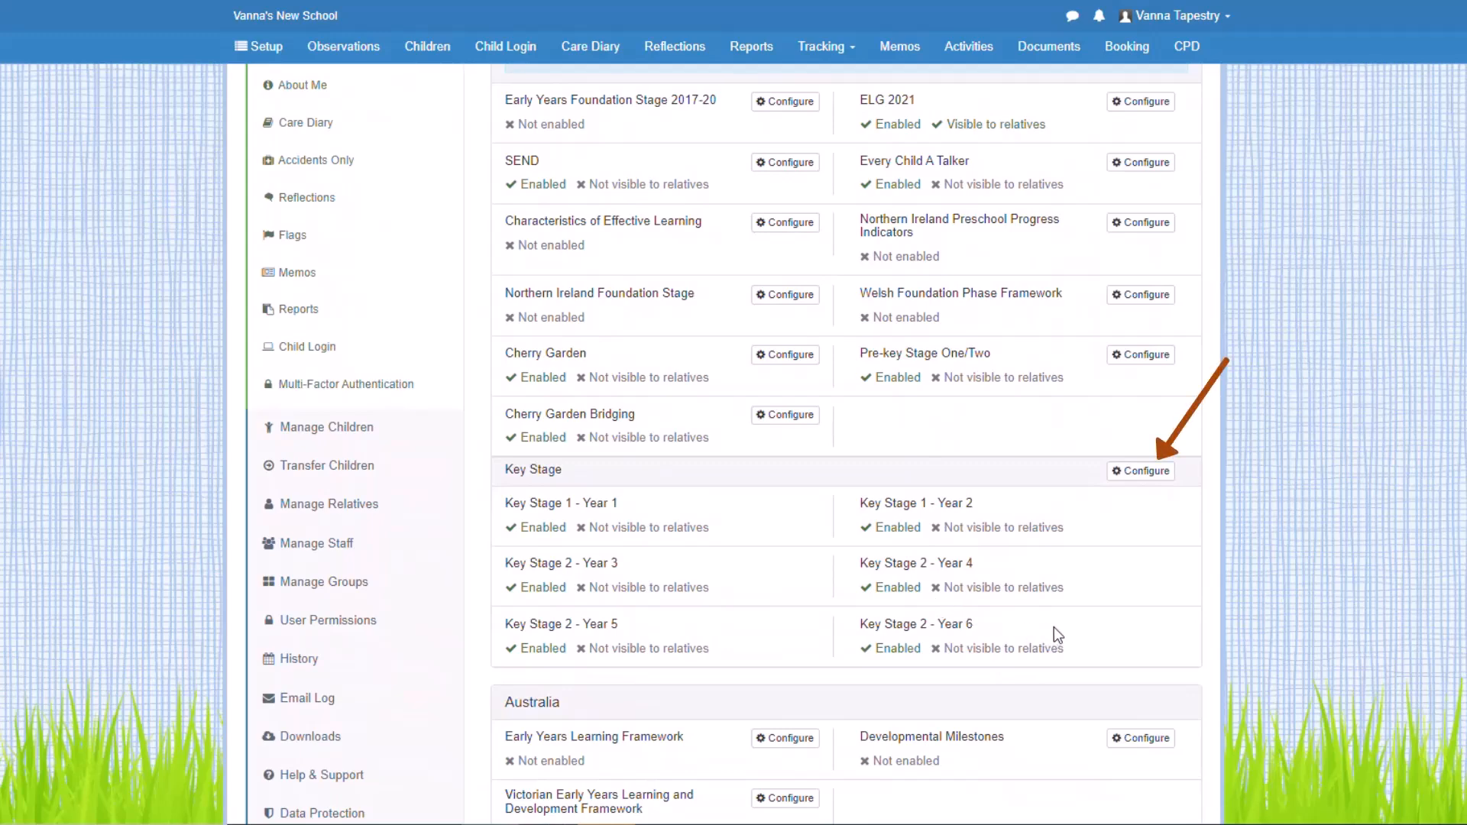
left_click(1148, 478)
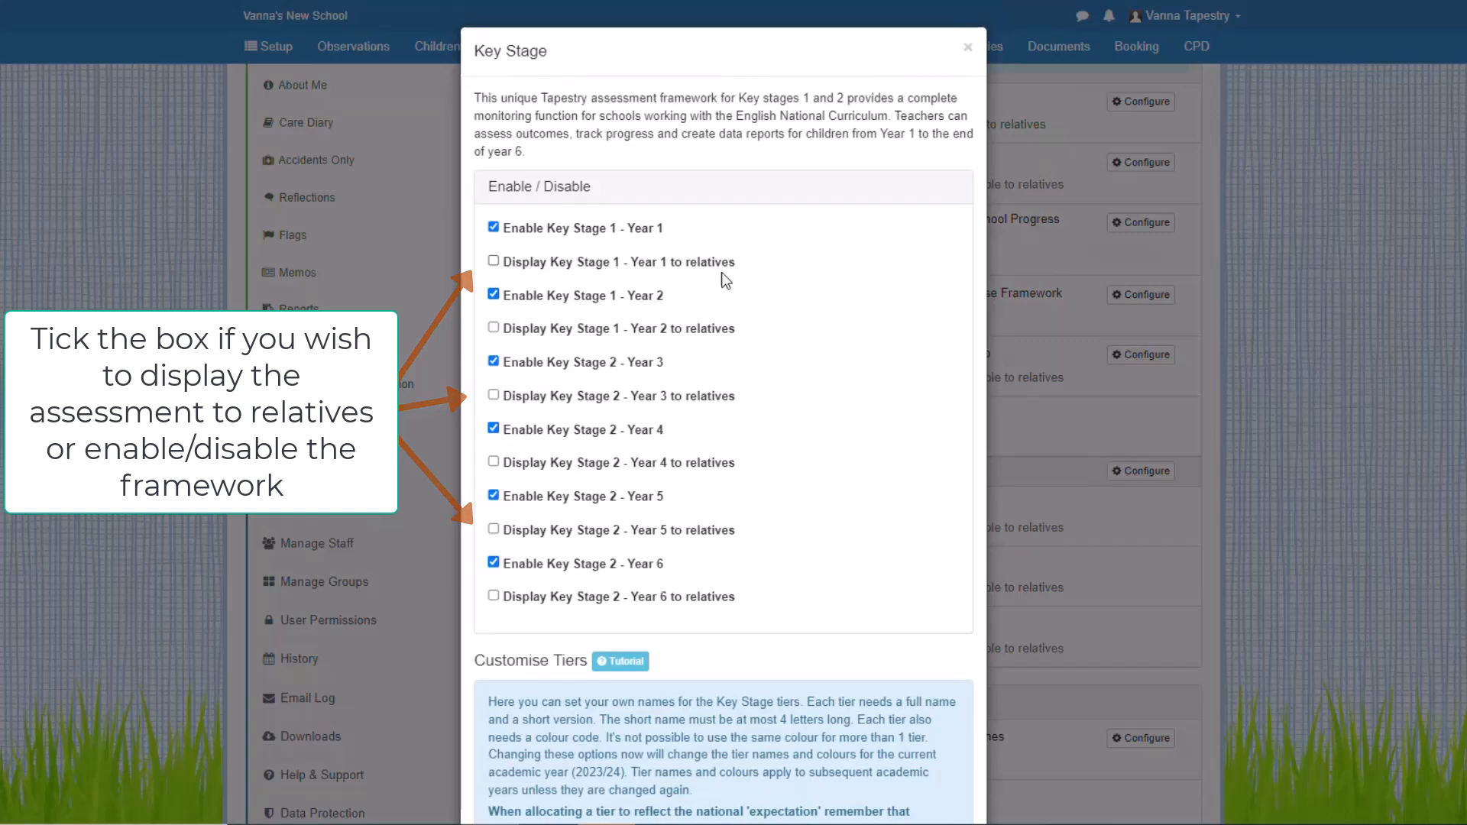
scroll(1299, 367, "down", 2)
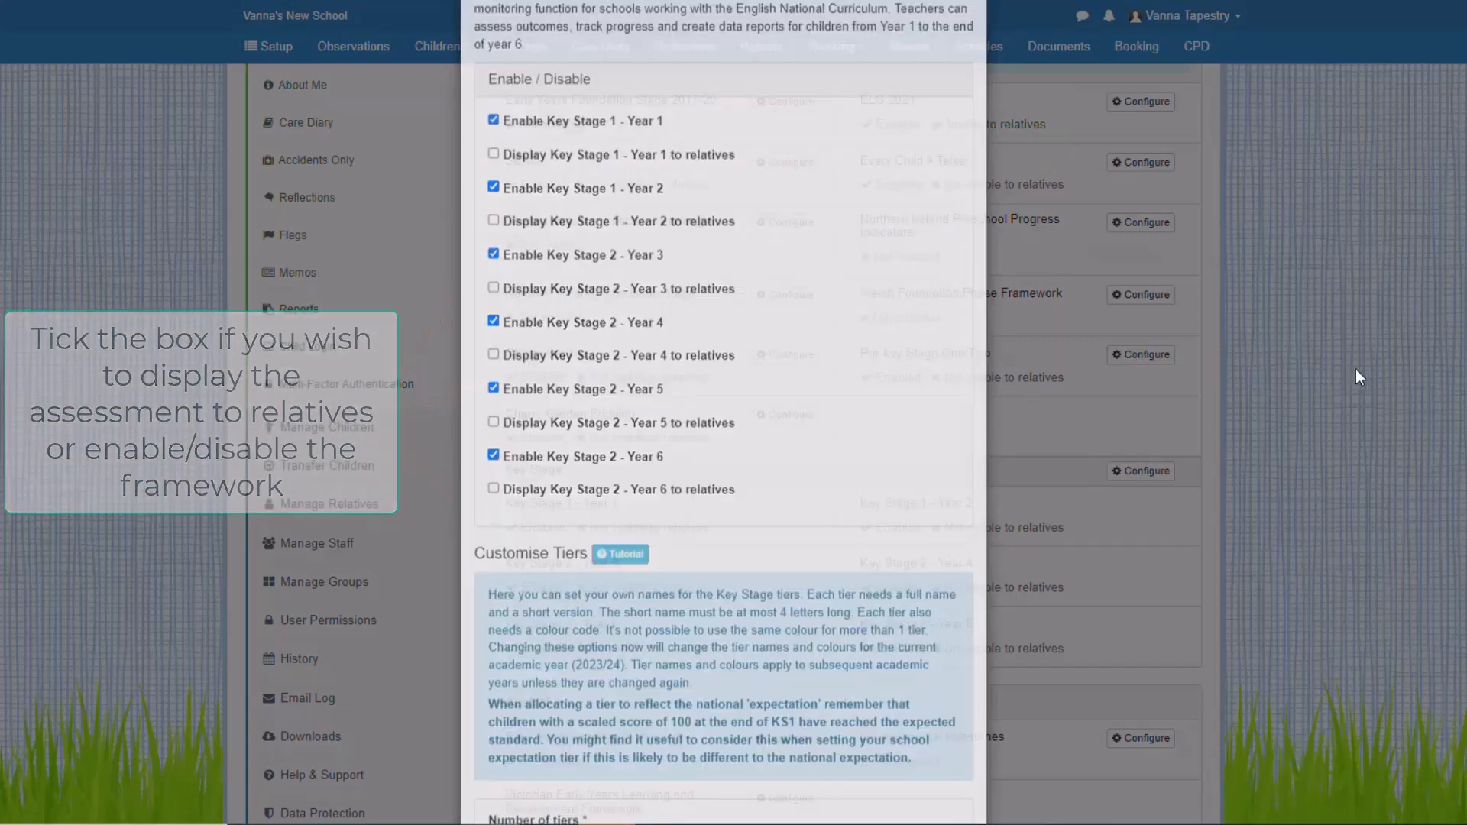
left_click(1356, 369)
scroll(1327, 387, "up", 5)
scroll(1320, 405, "up", 2)
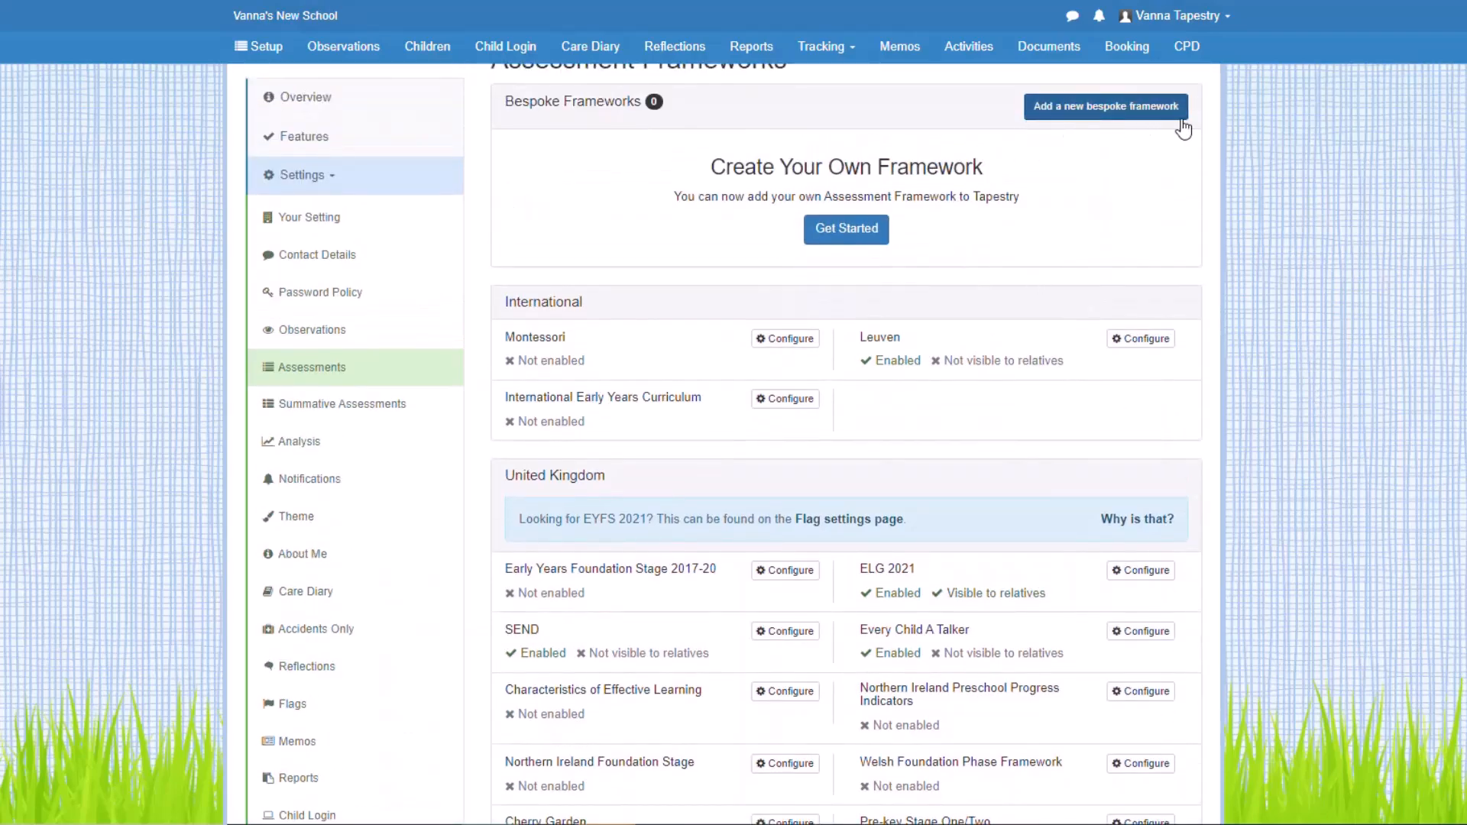
Step: Return to the setup checklist, read the information about flag sets, and open the flag settings
left_click(261, 58)
scroll(1303, 497, "down", 5)
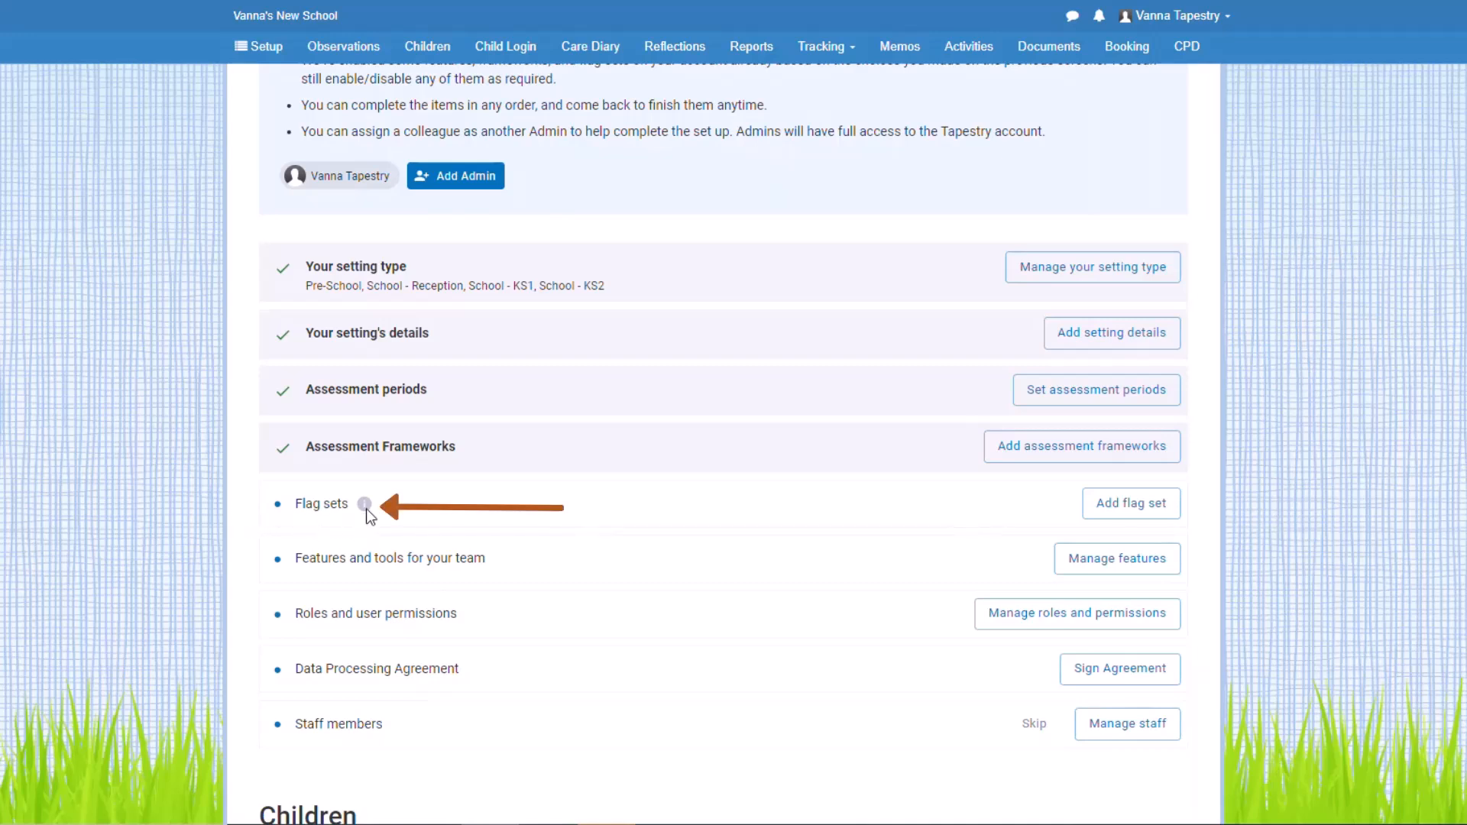
mouse_move(366, 506)
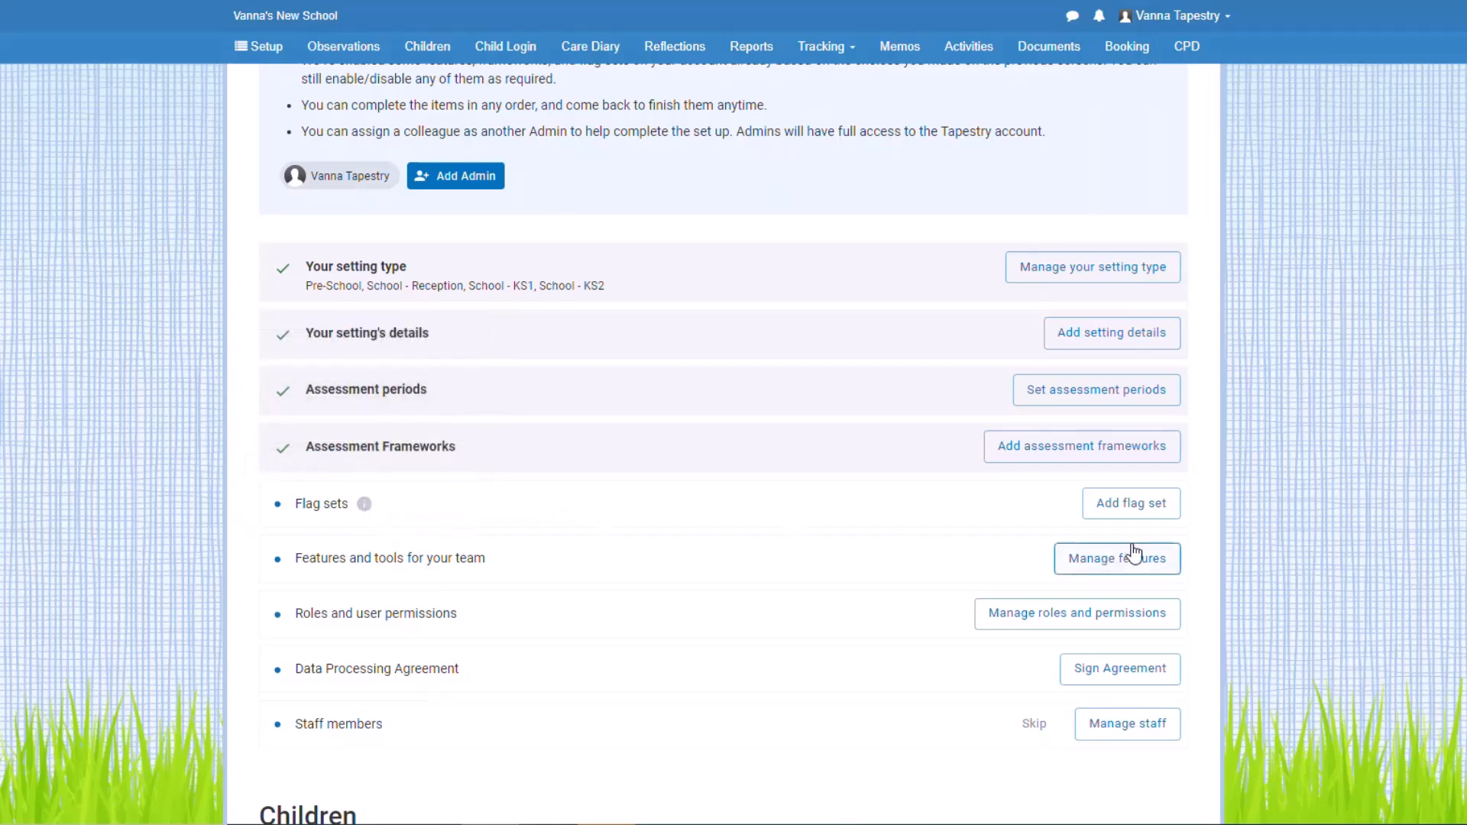
left_click(1165, 518)
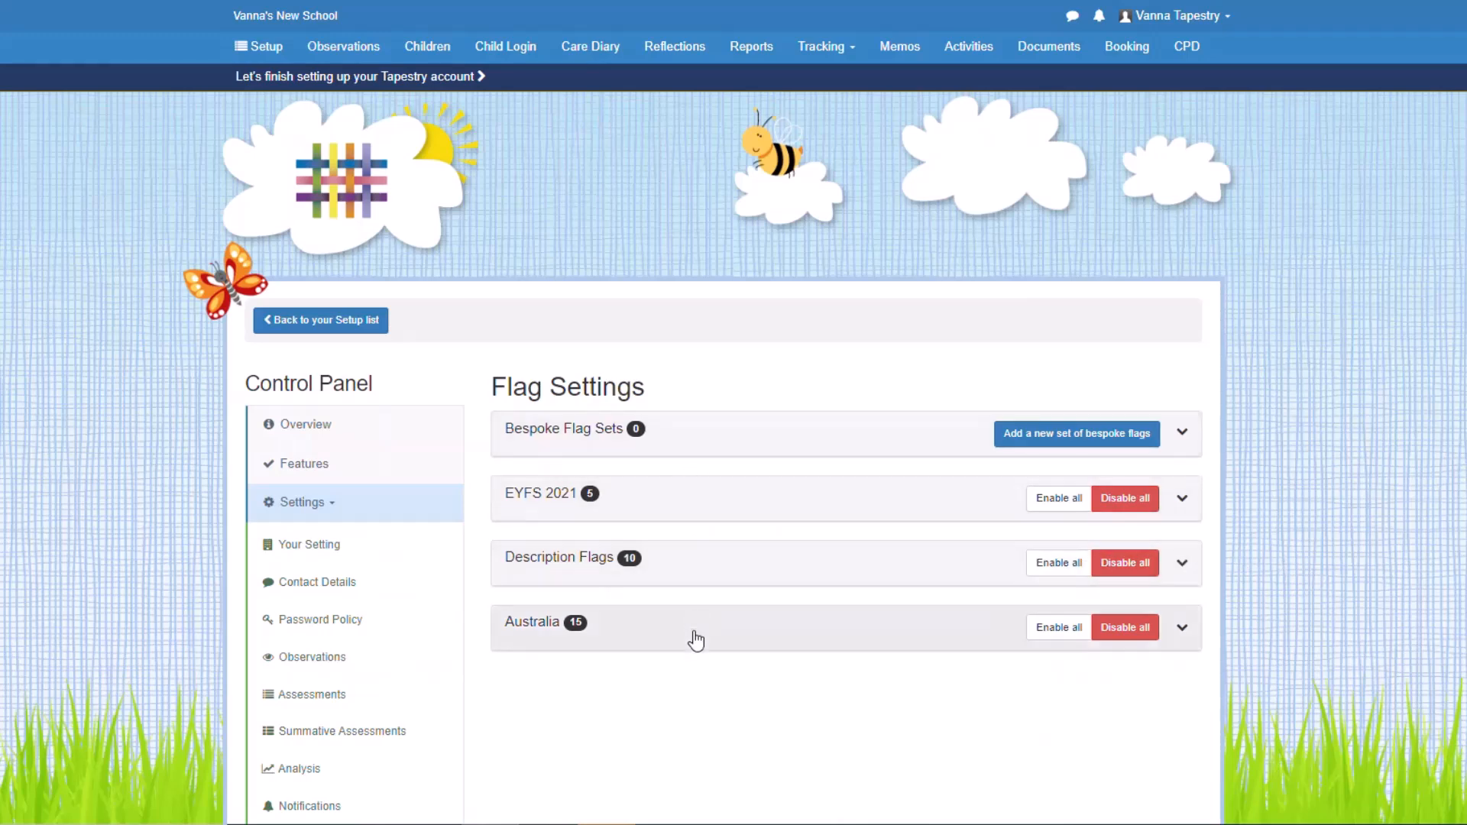
Step: Examine the EYFS 2021 flag sets, collapse that group and expand Description Flags
left_click(737, 507)
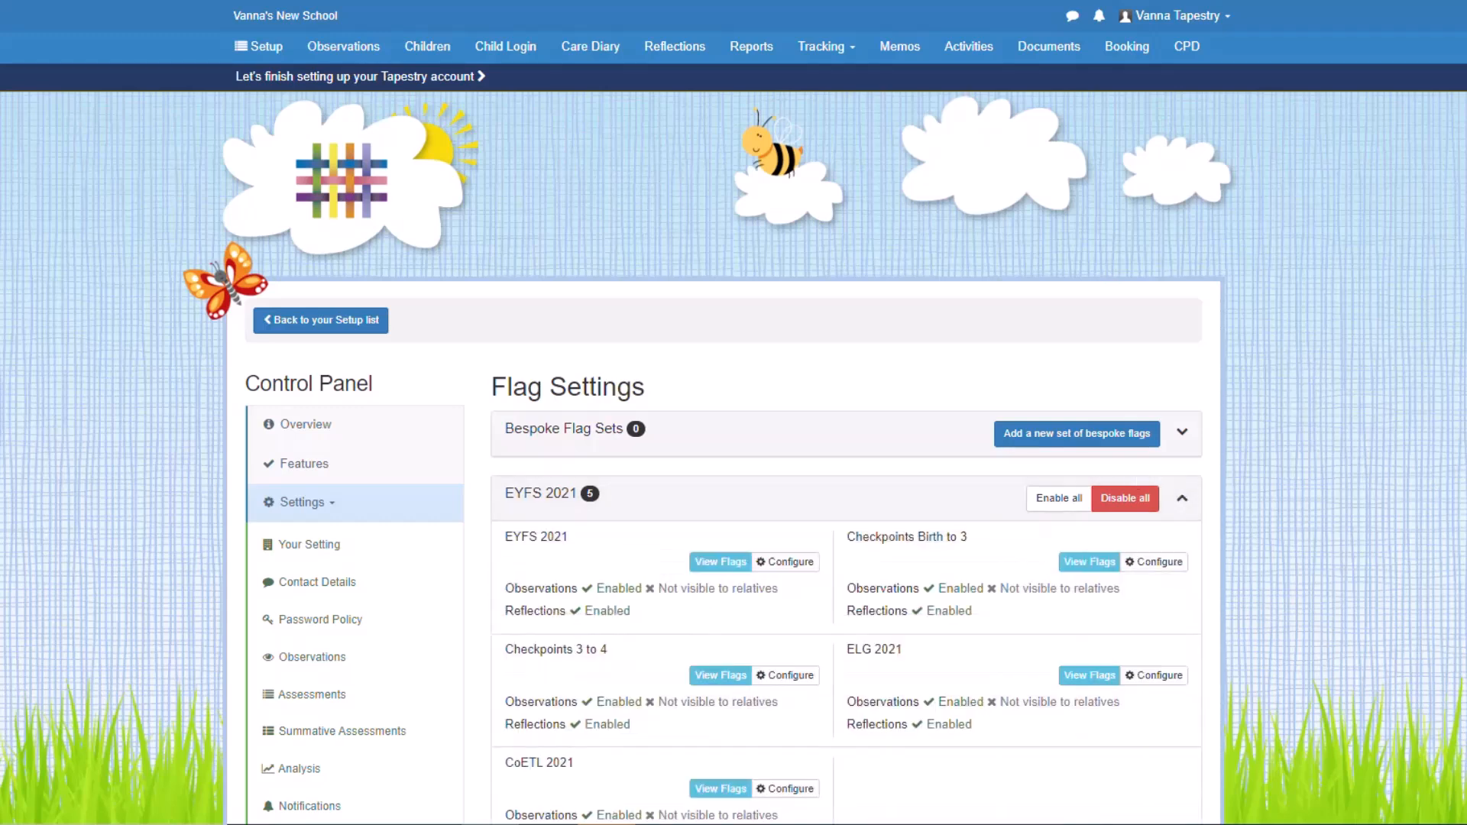
scroll(734, 458, "down", 3)
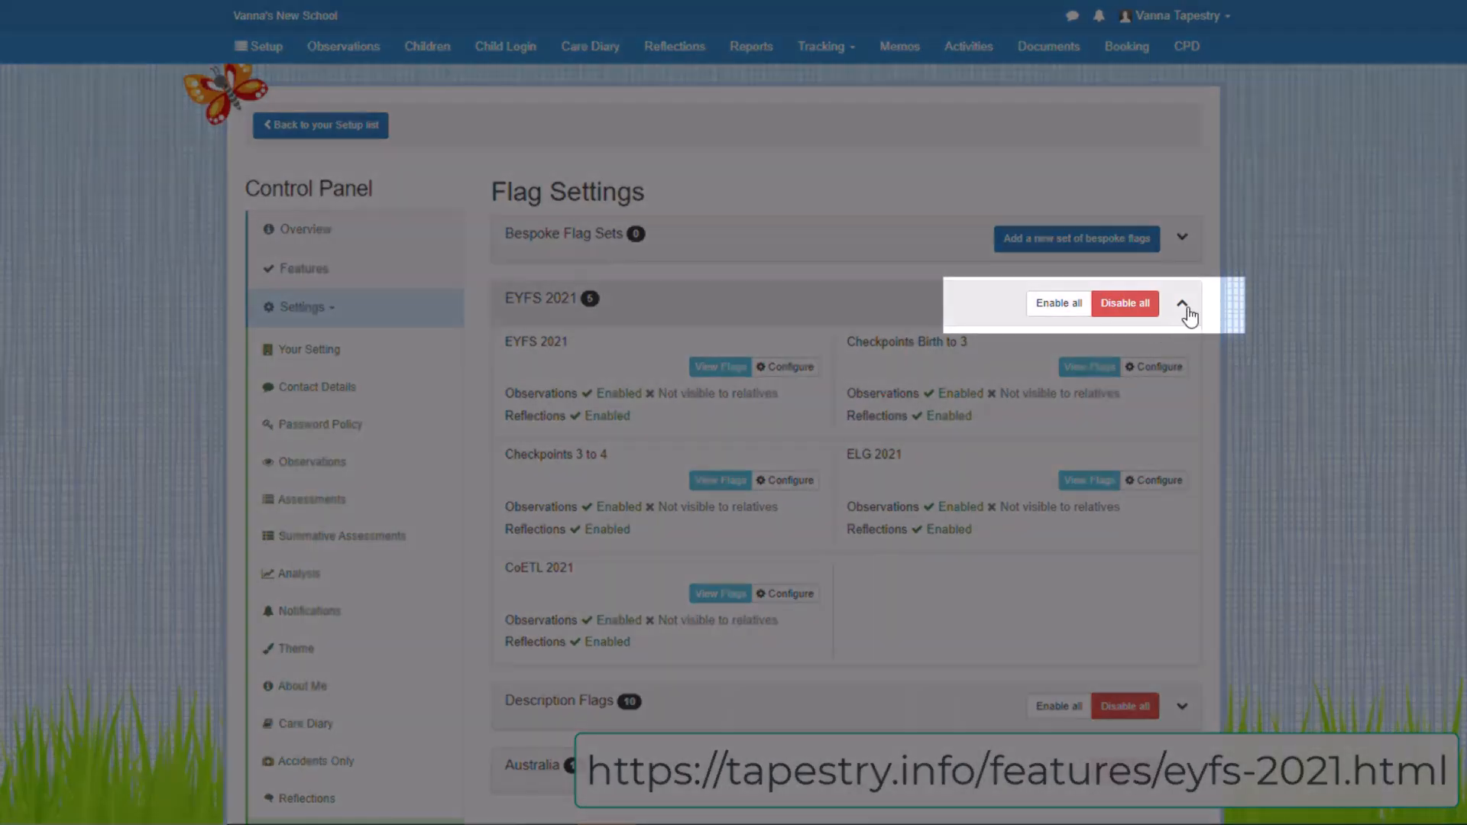
left_click(1185, 307)
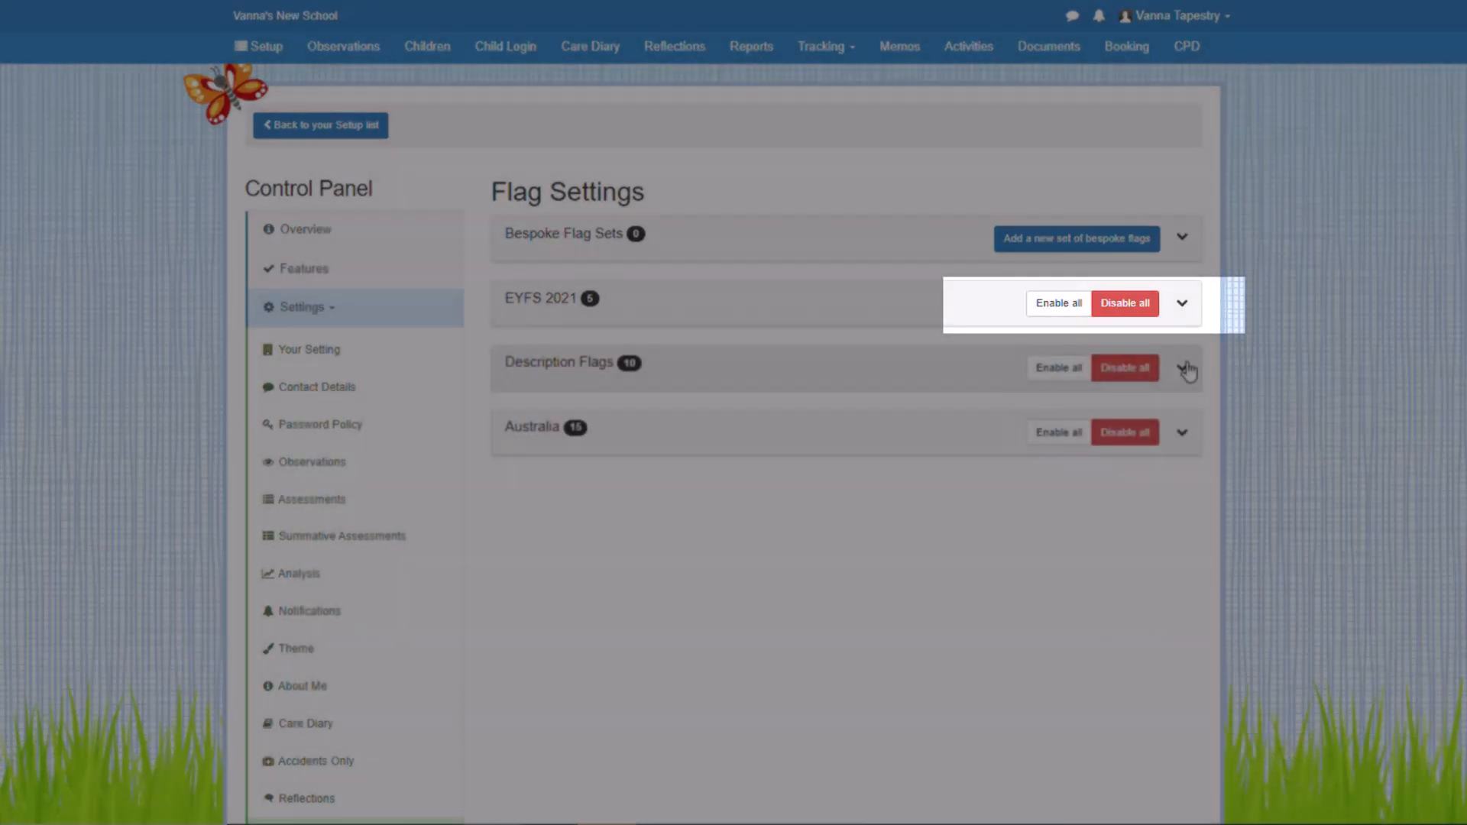
left_click(1187, 370)
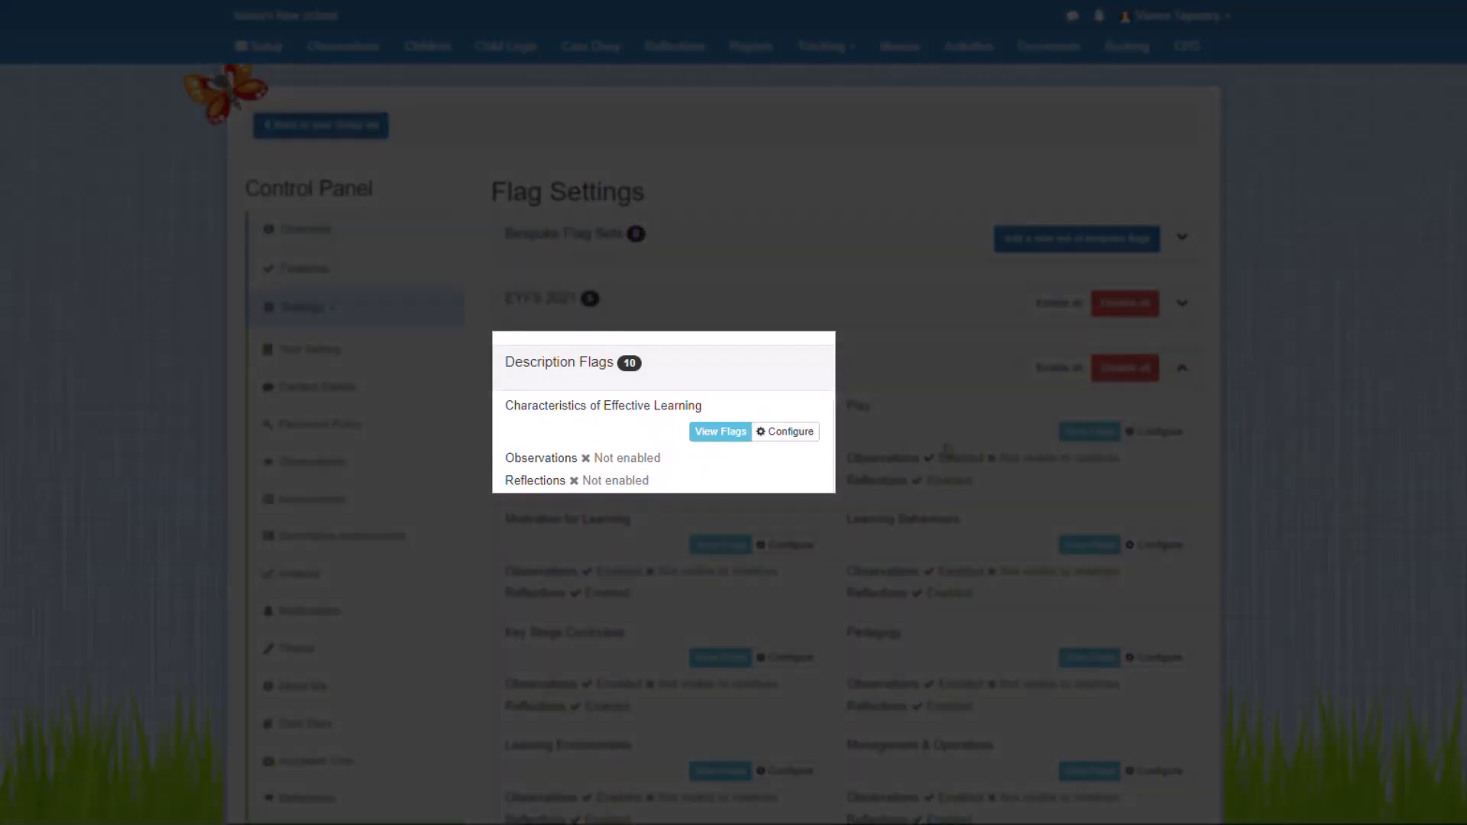
Step: Enable the Characteristics of Effective Learning flag set for both observations and reflections and save it
left_click(813, 439)
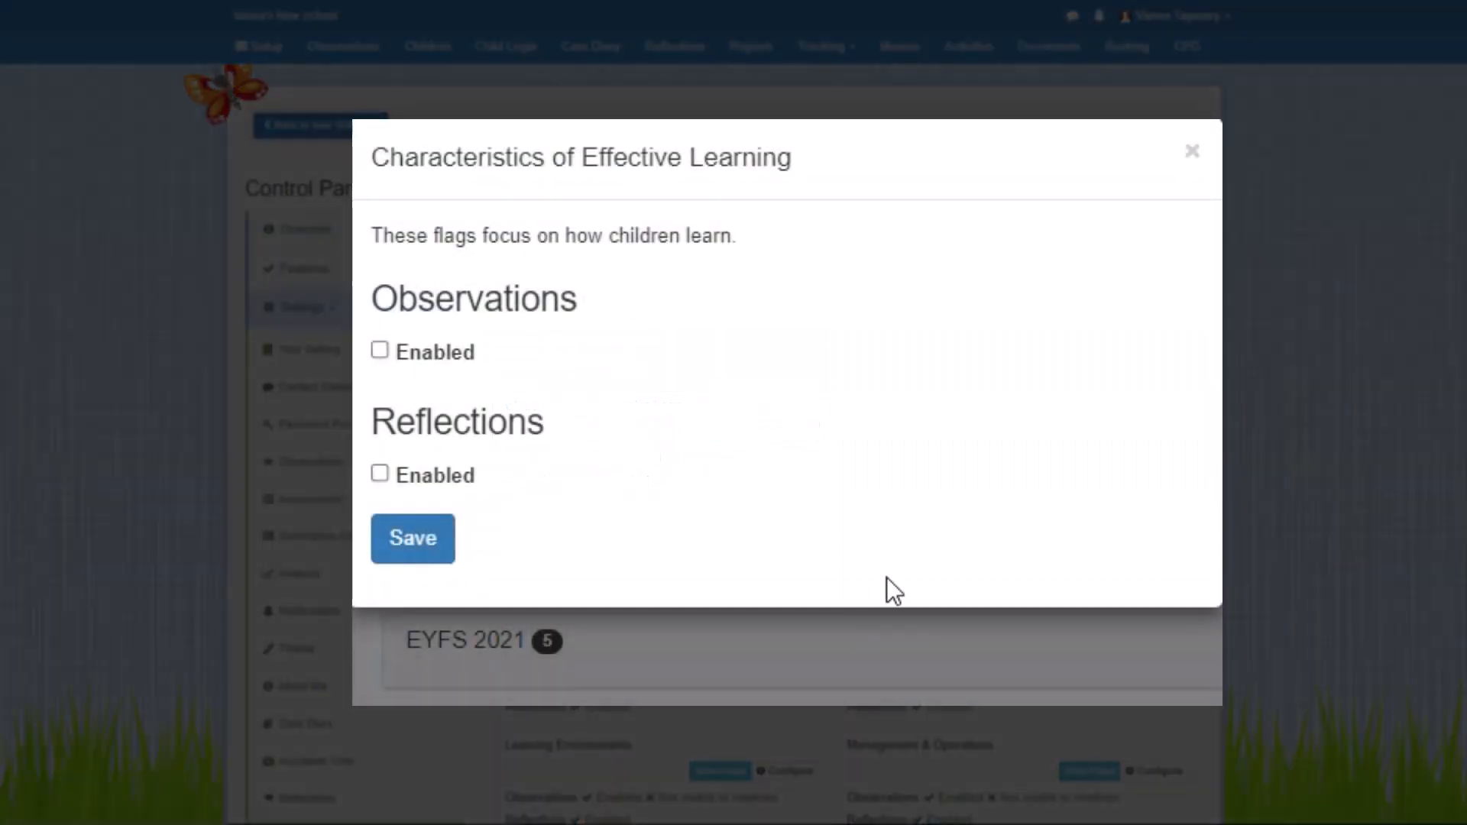
left_click(380, 352)
left_click(382, 530)
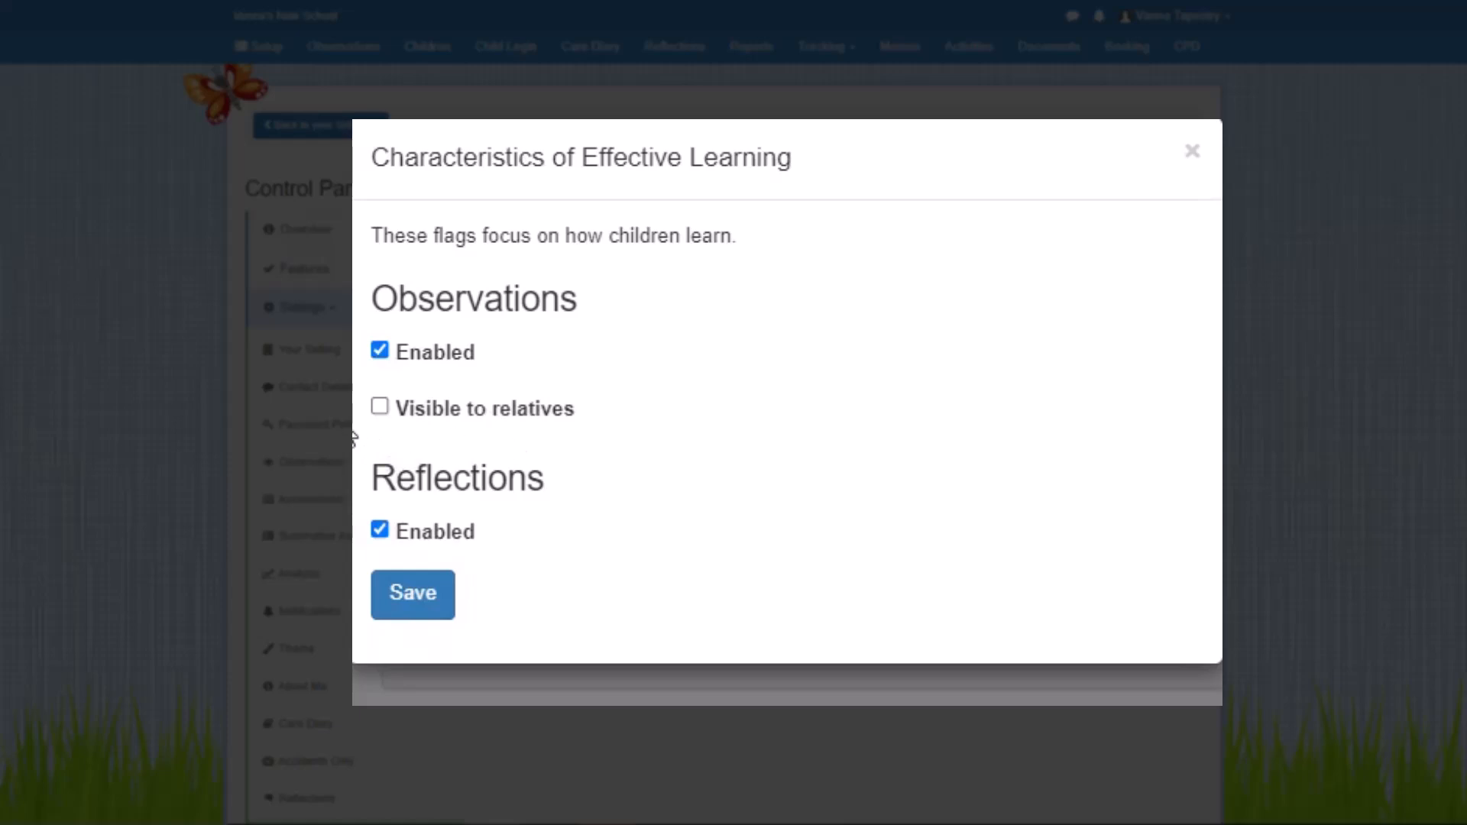
left_click(448, 608)
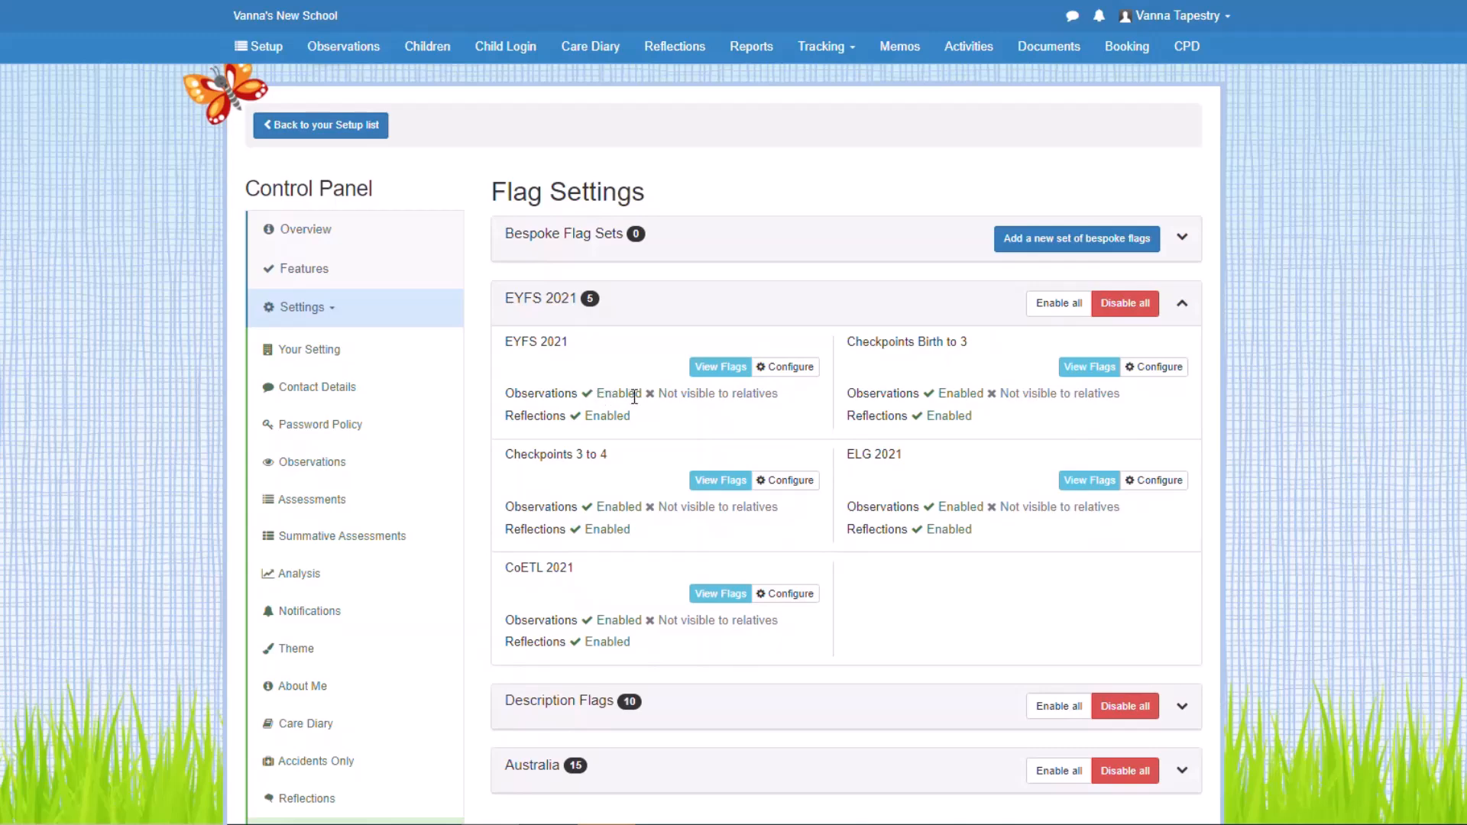
Step: Expand the bespoke flag sets section to view the option for creating a set, and return to the setup checklist
left_click(1181, 243)
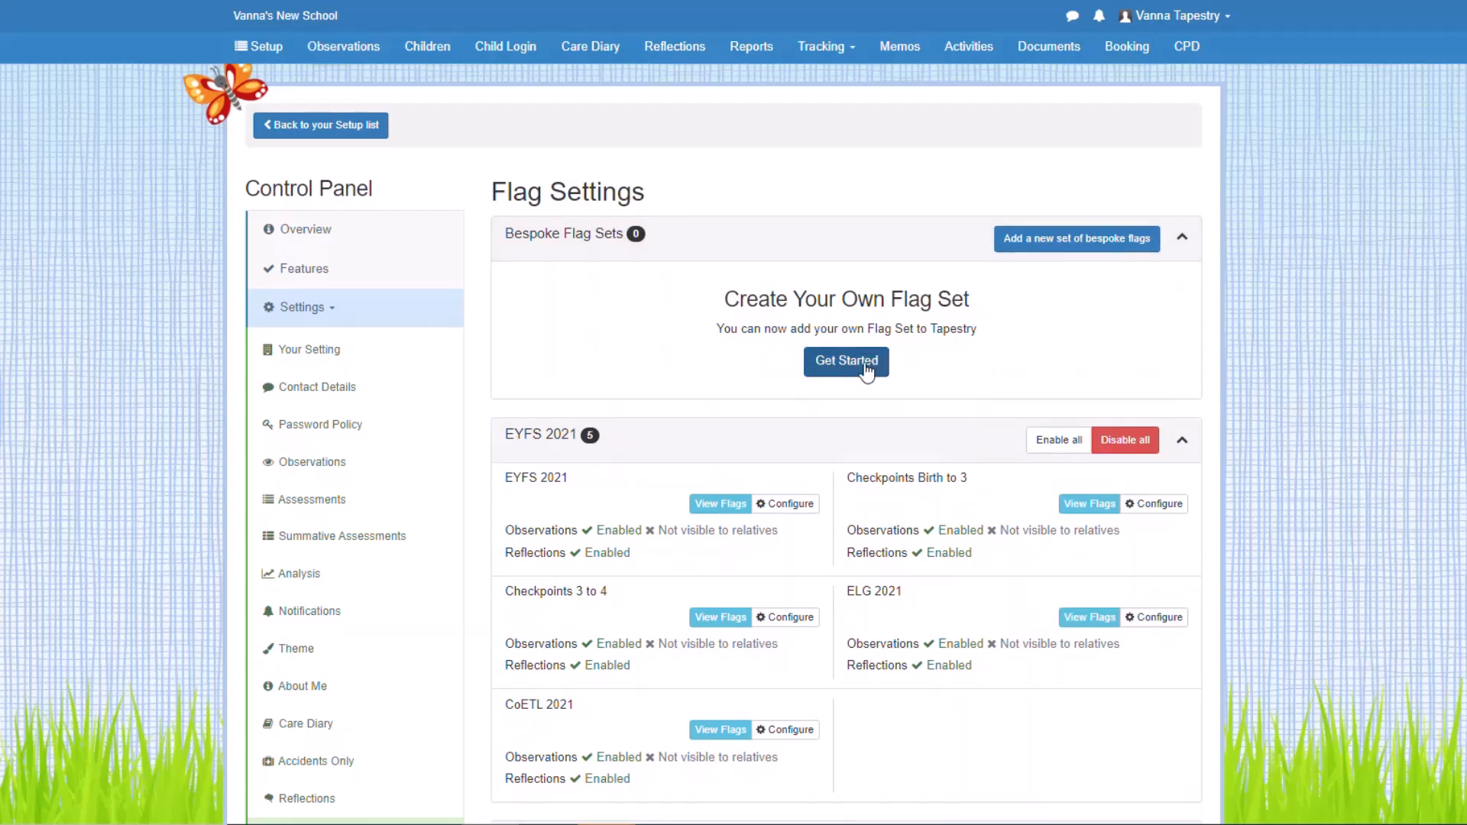
left_click(319, 129)
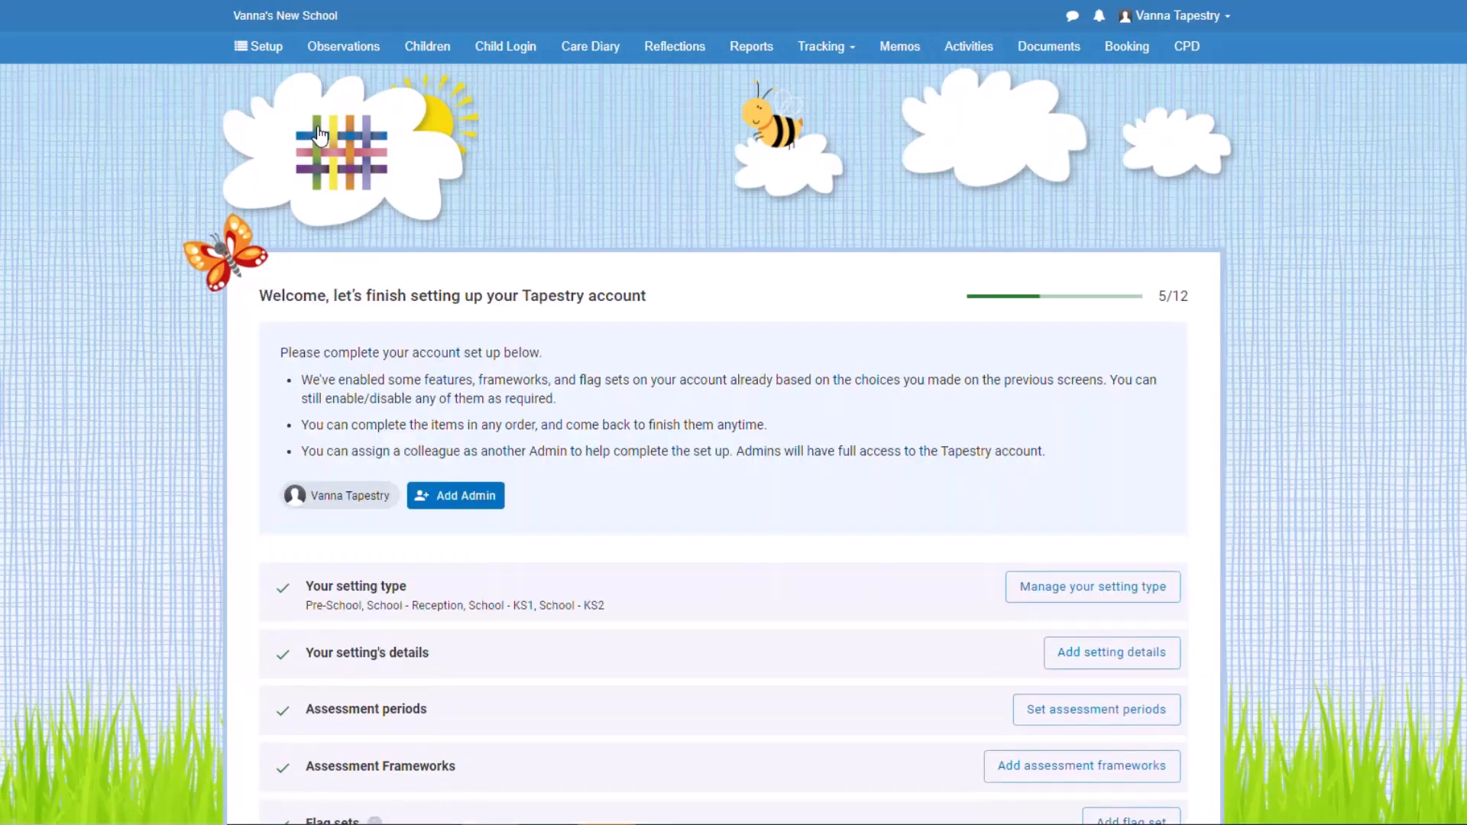
Step: Open the features management page, review which features can be enabled or disabled, and return to the setup checklist
scroll(723, 458, "down", 5)
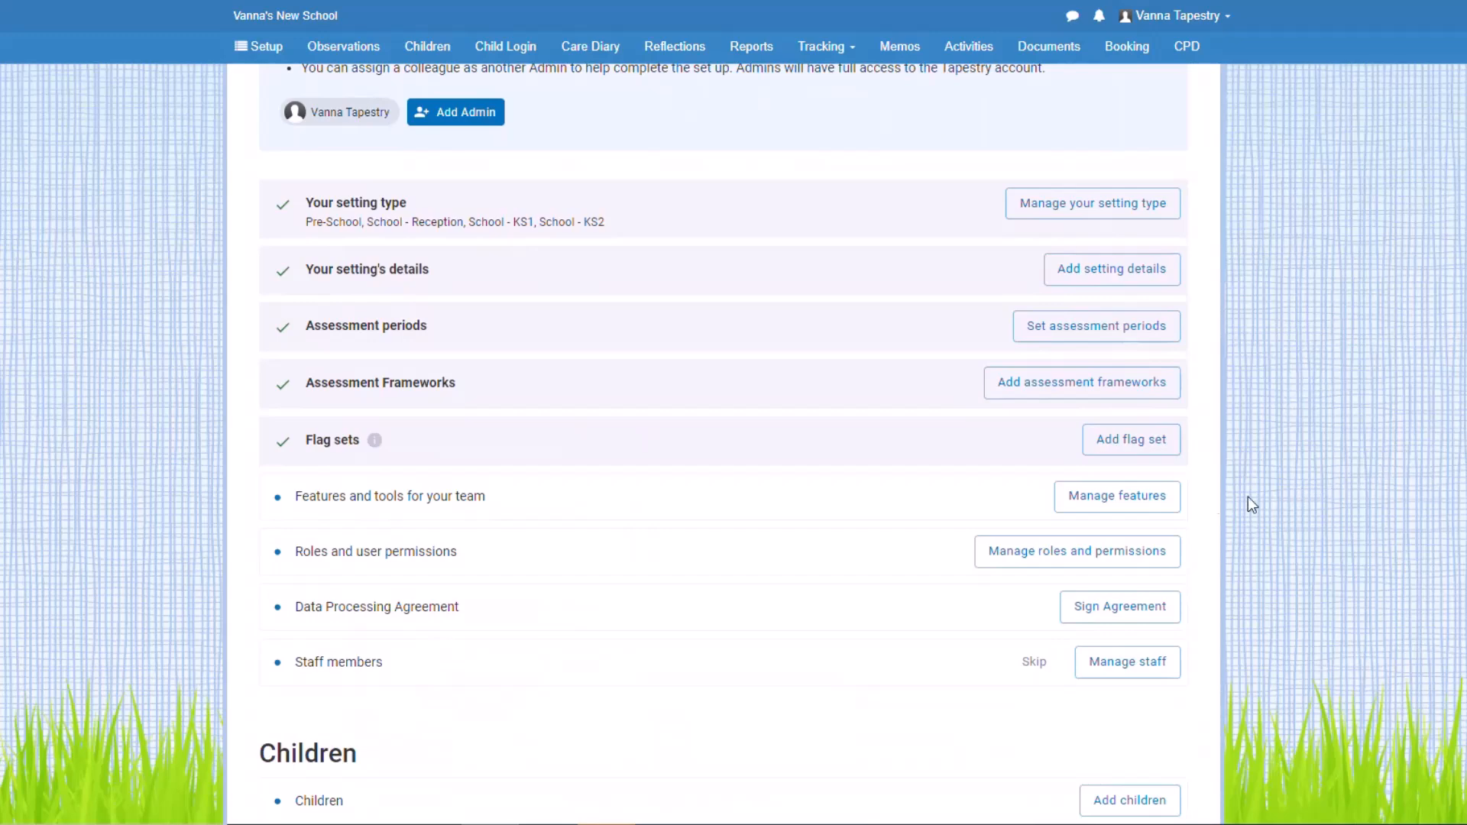
left_click(1158, 507)
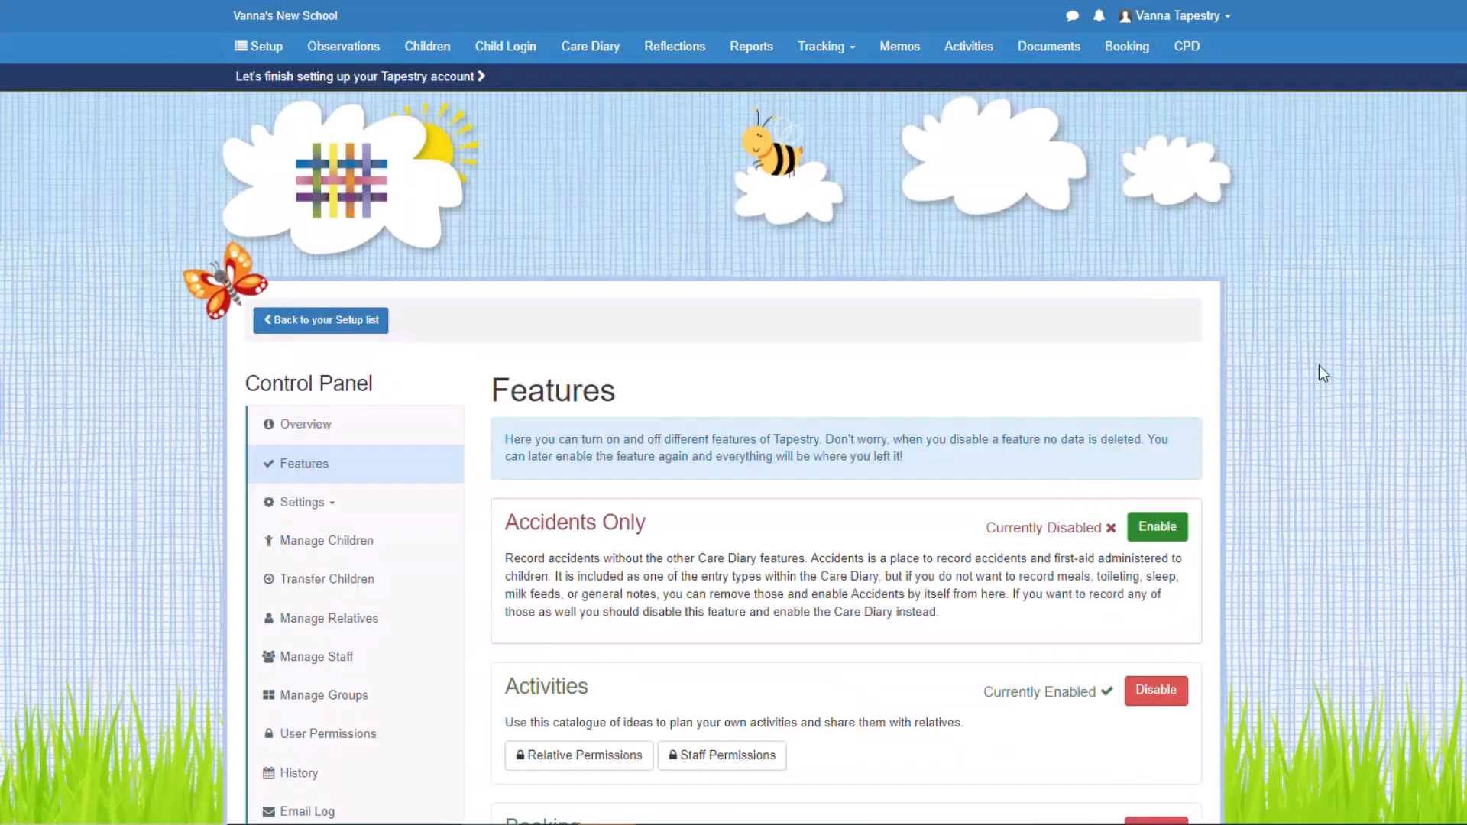
scroll(734, 444, "down", 6)
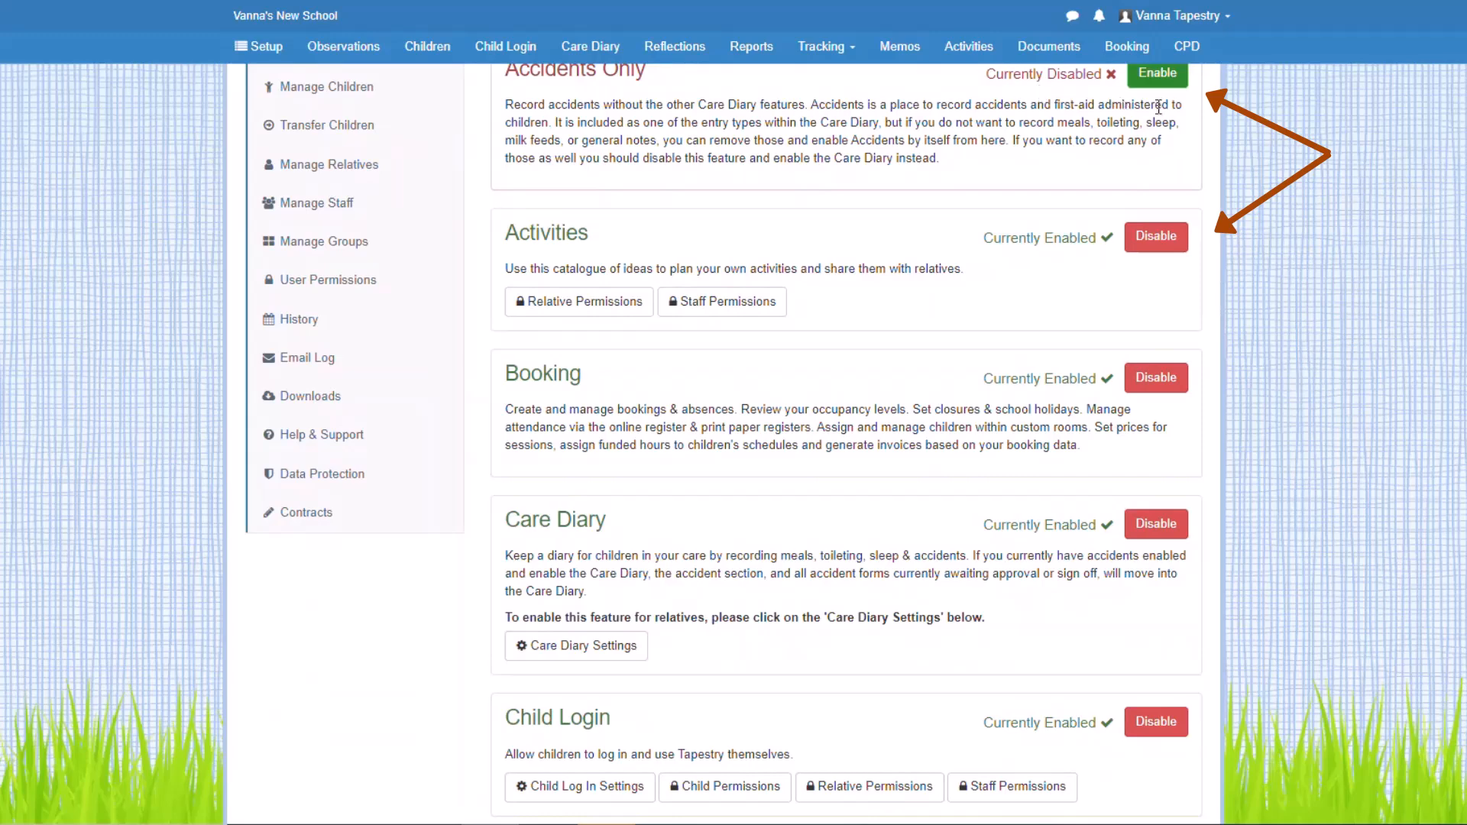
scroll(840, 443, "up", 1)
scroll(841, 443, "up", 6)
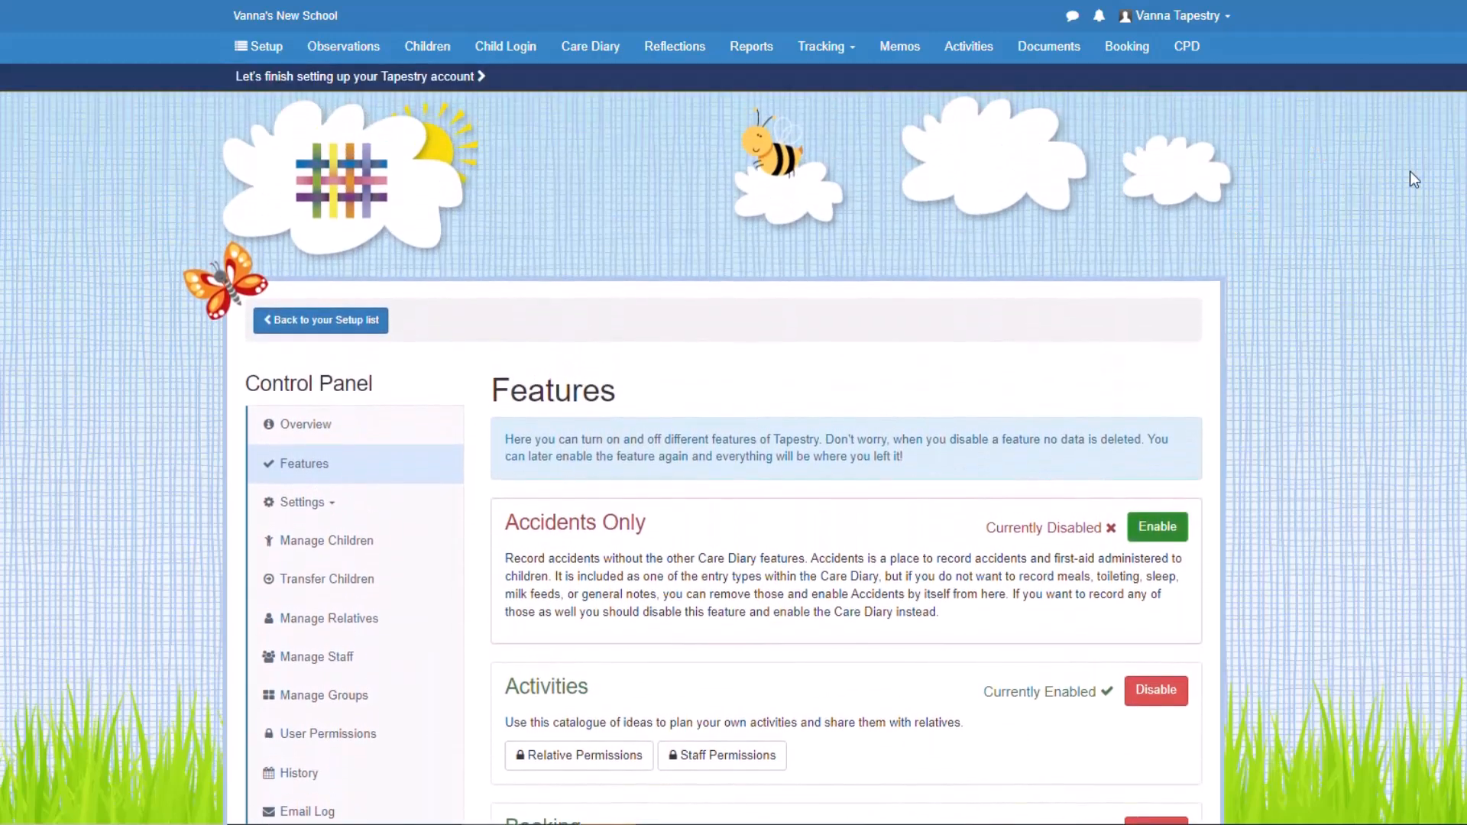
left_click(455, 85)
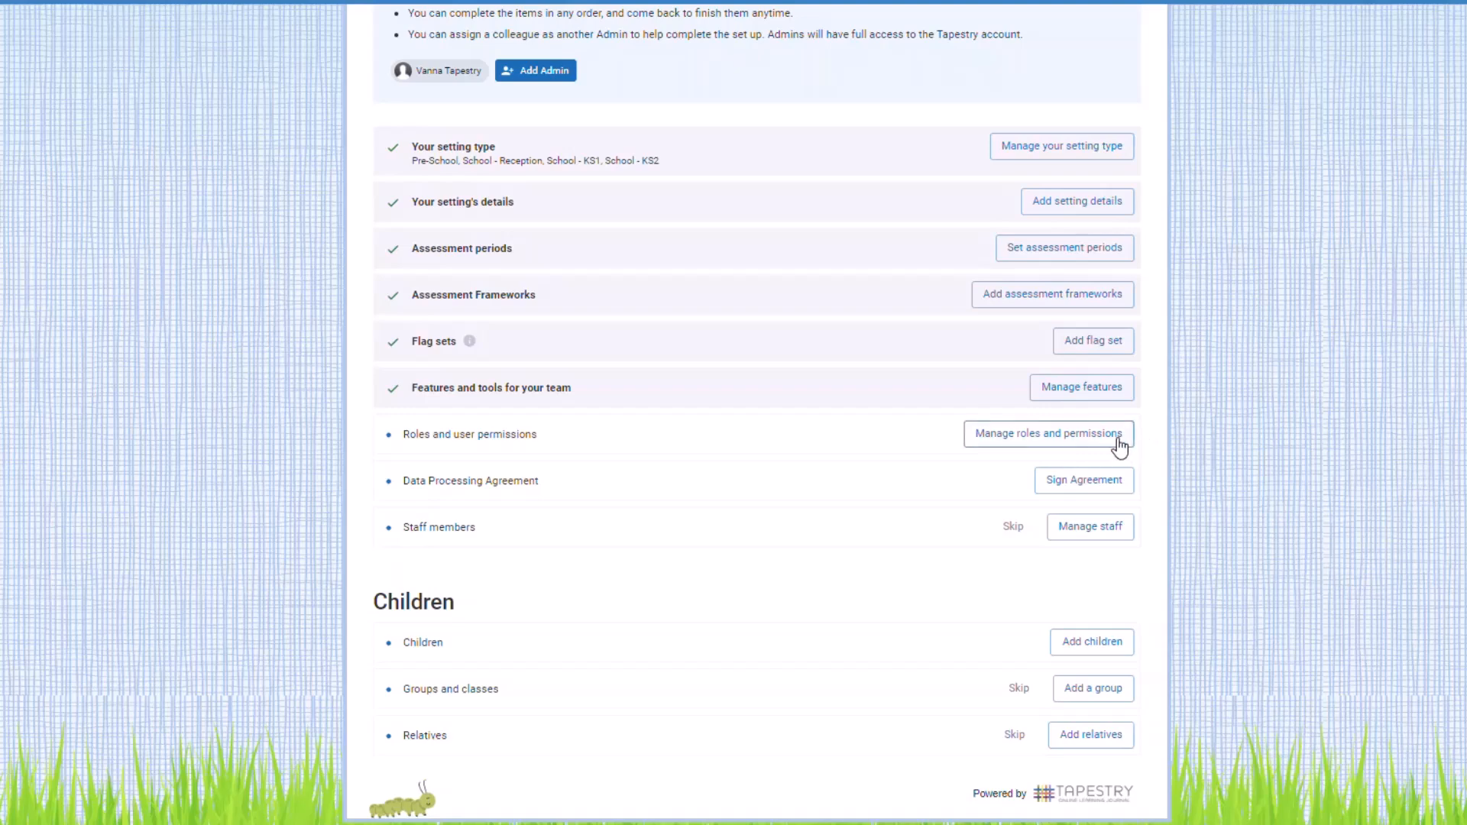
Step: Open the roles and user permissions, review the staff permission categories and the child permissions, and return to the staff permissions
left_click(1093, 453)
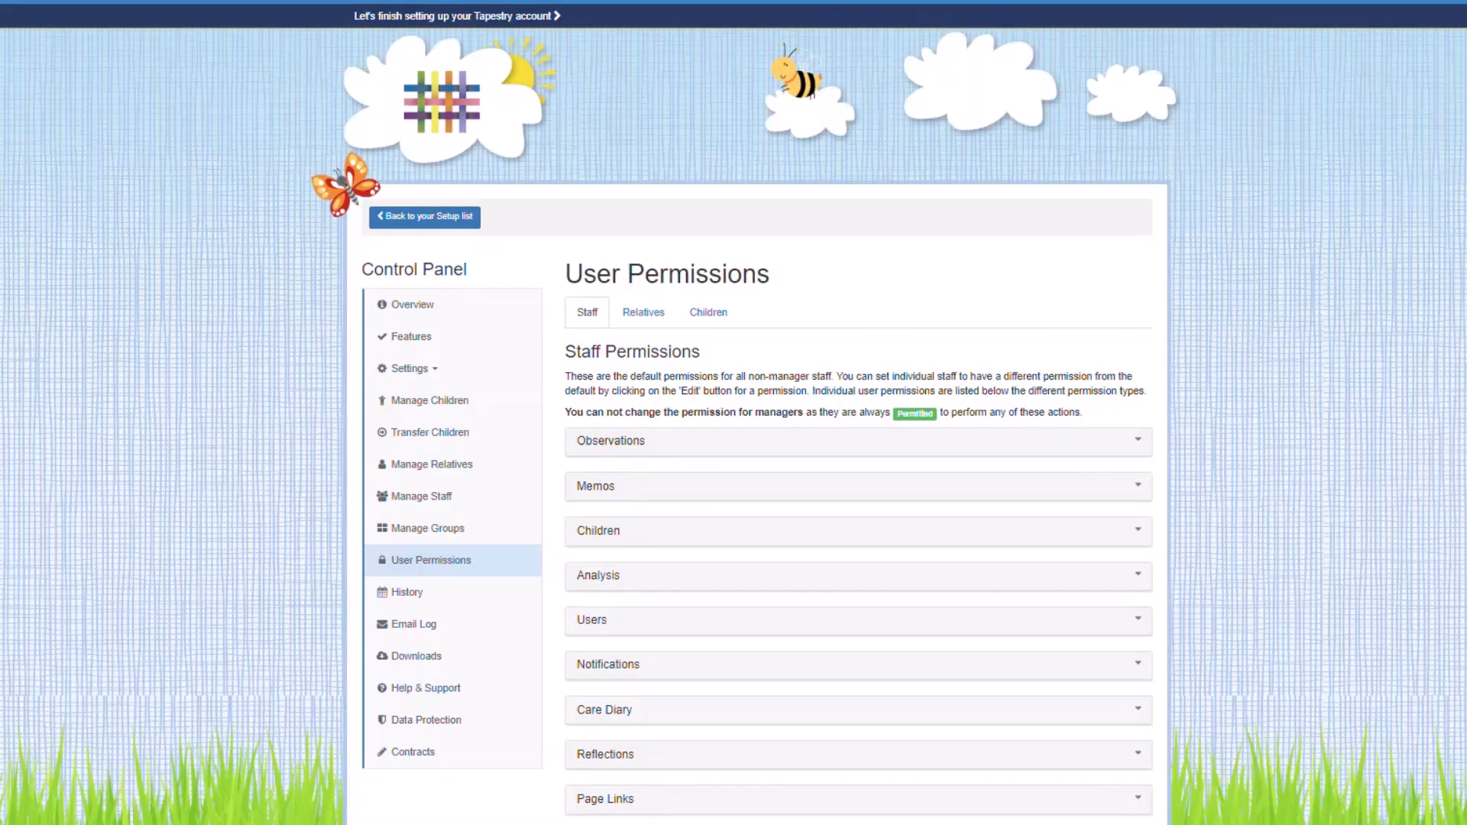
scroll(734, 459, "down", 2)
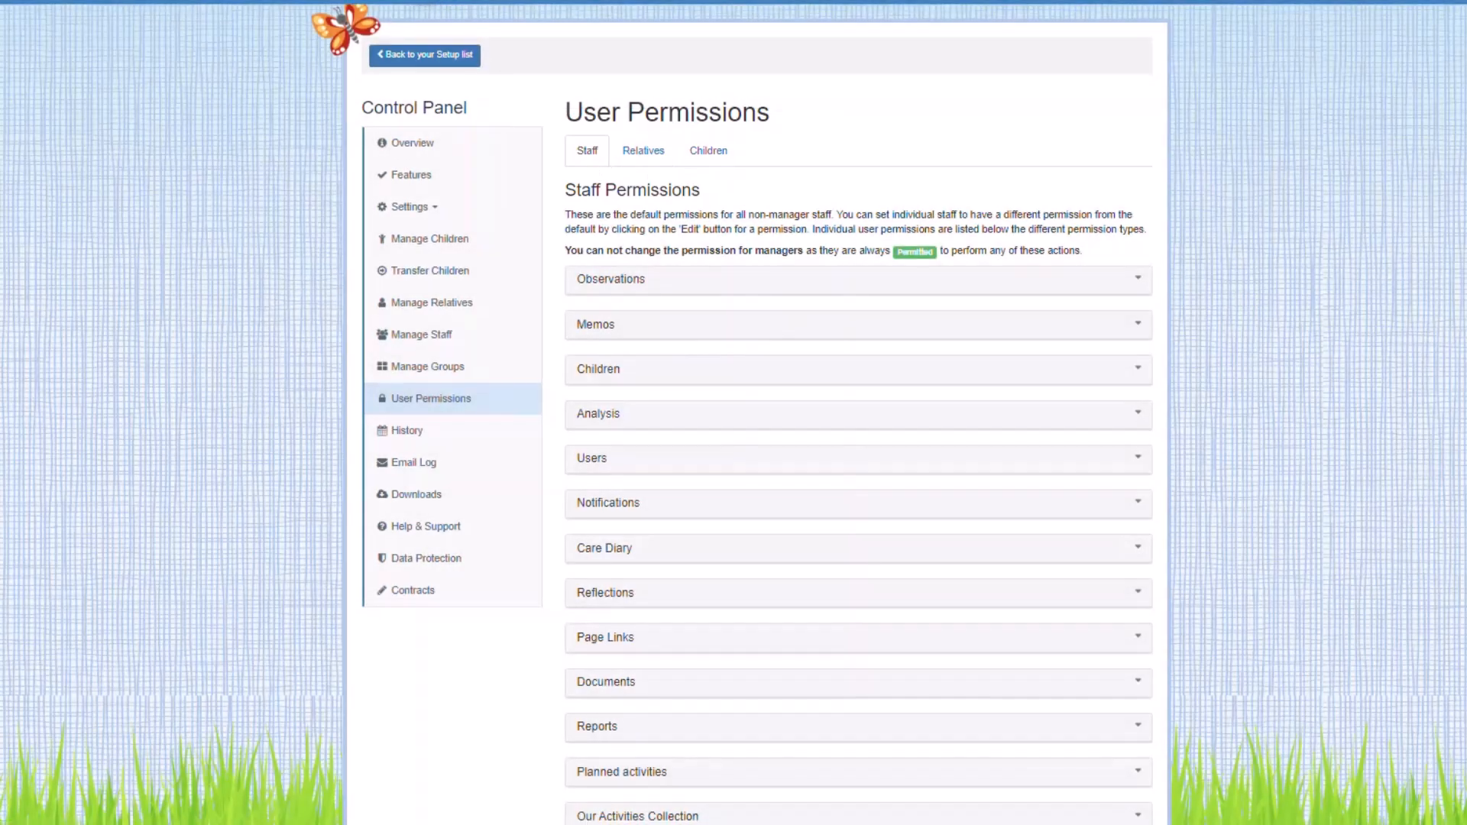
scroll(856, 458, "down", 2)
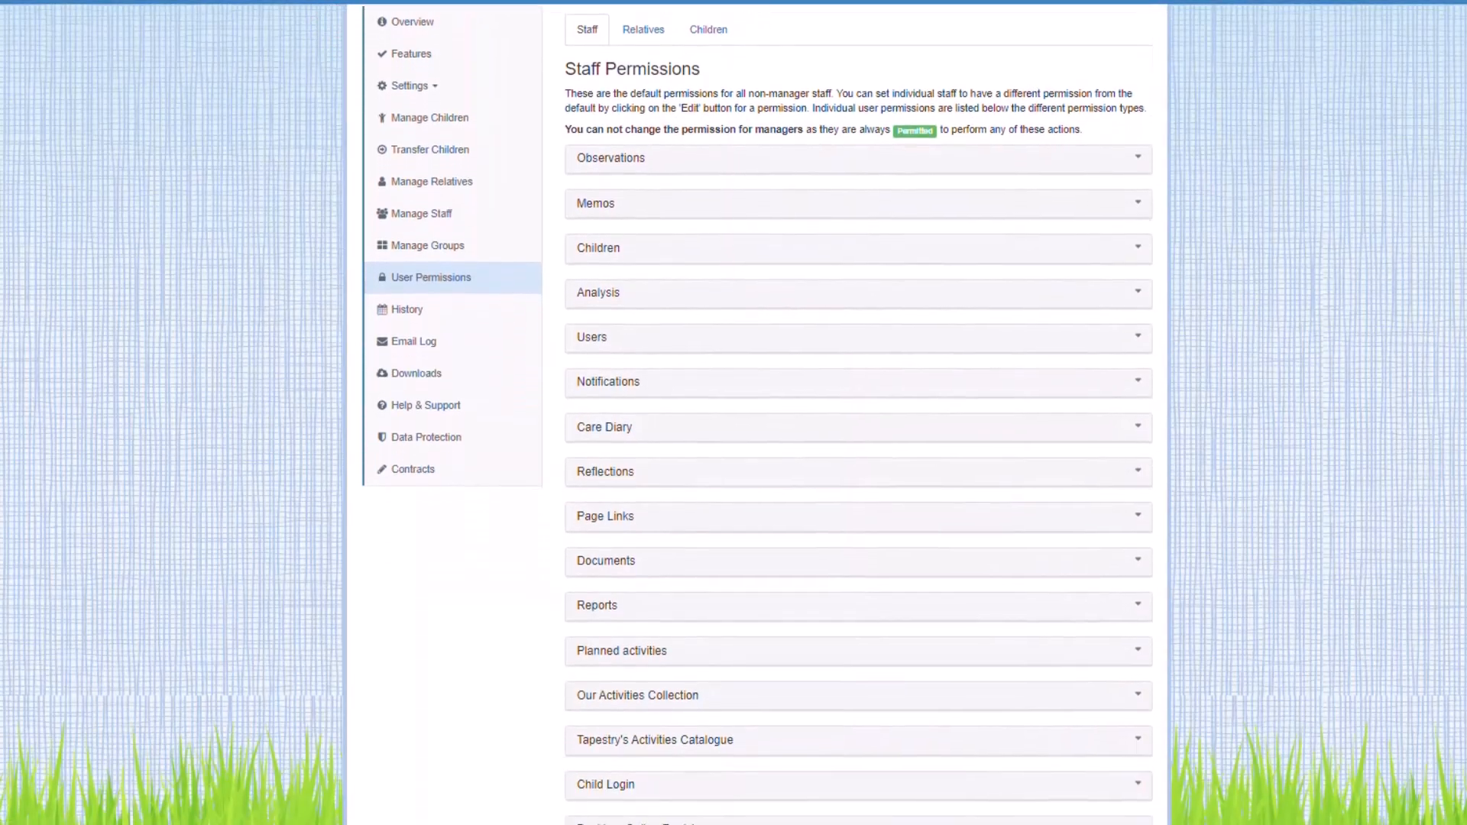
scroll(856, 413, "down", 1)
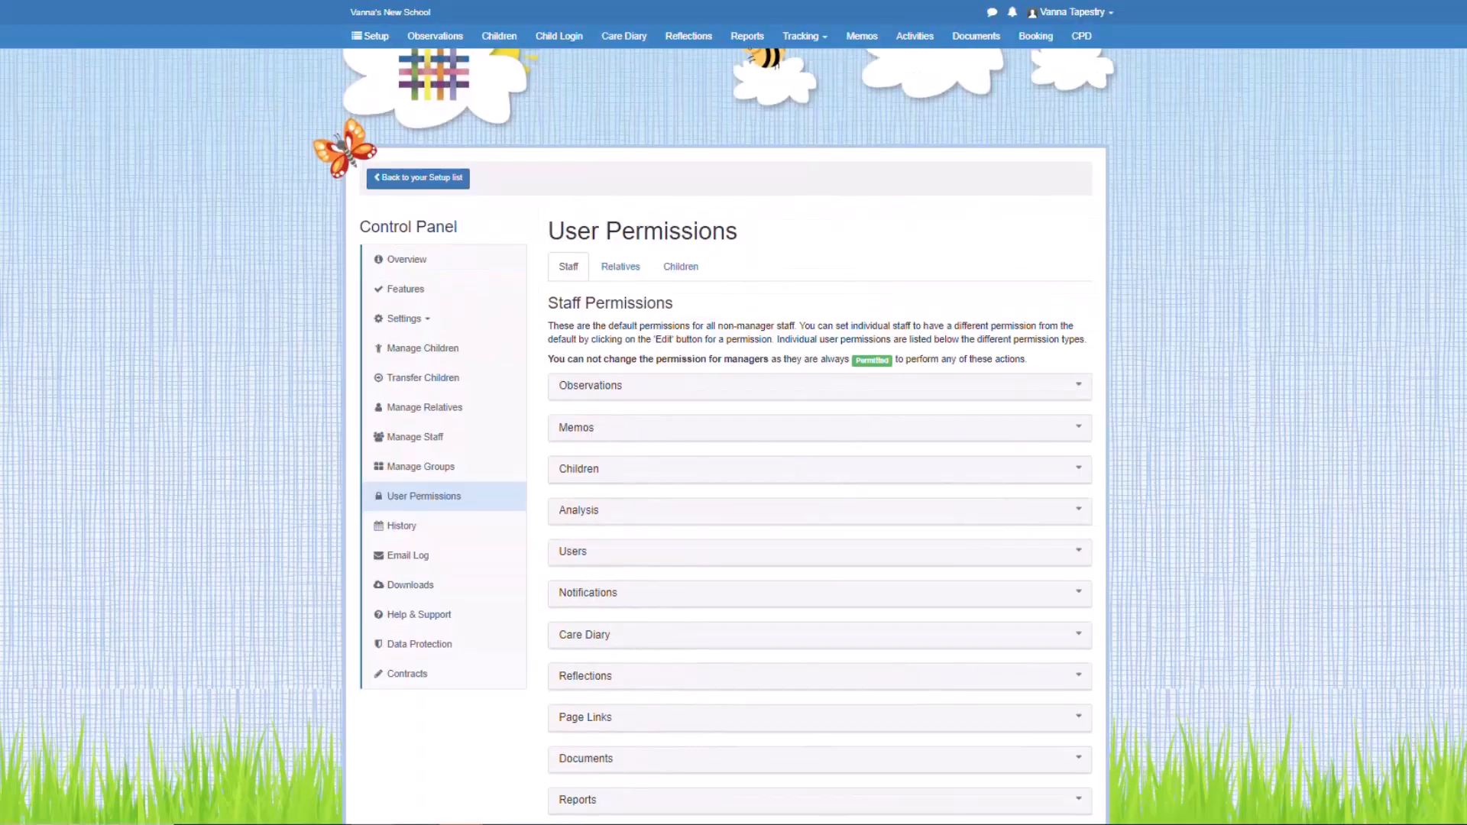
left_click(686, 269)
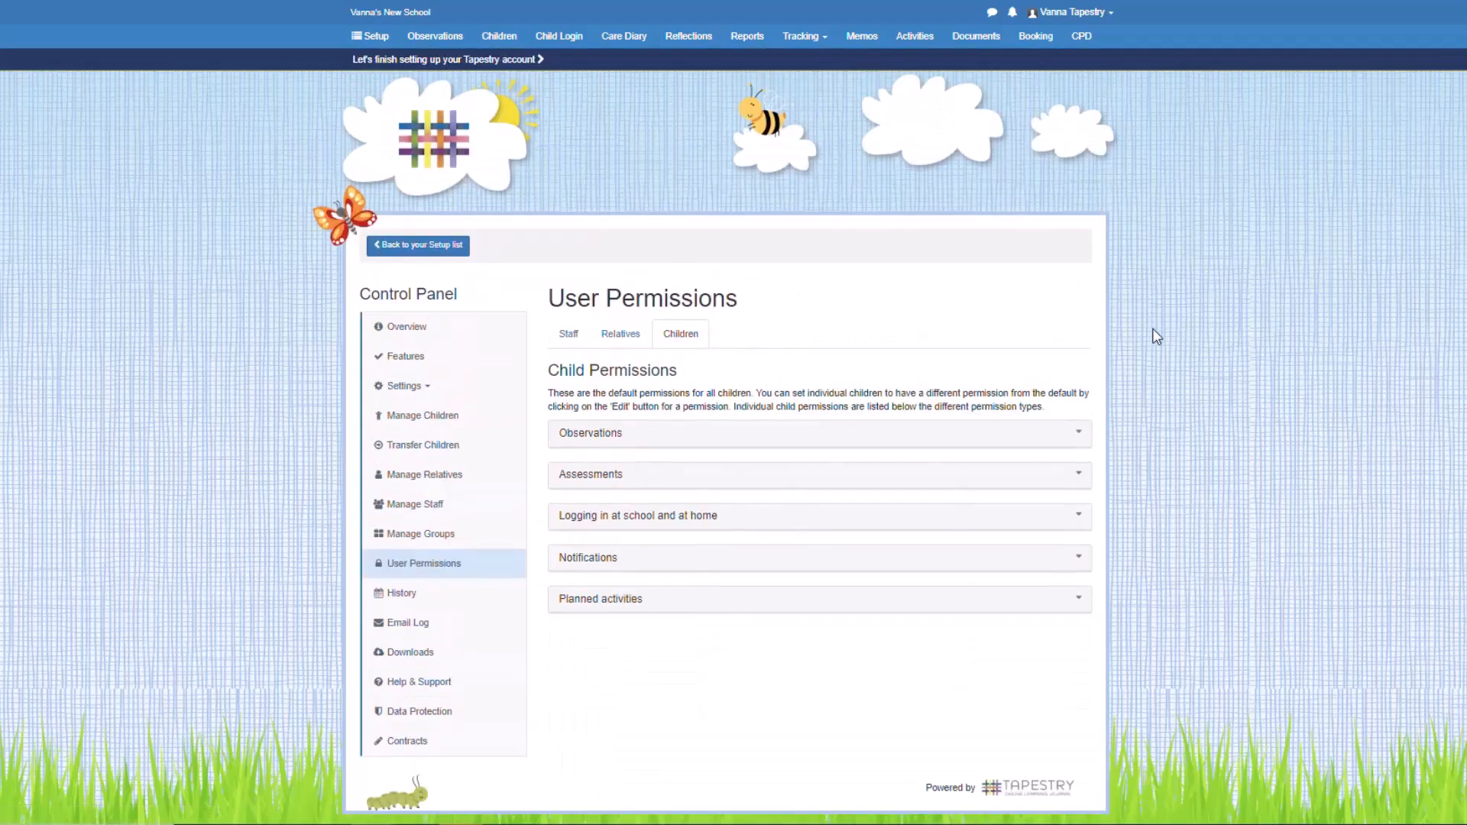
left_click(578, 344)
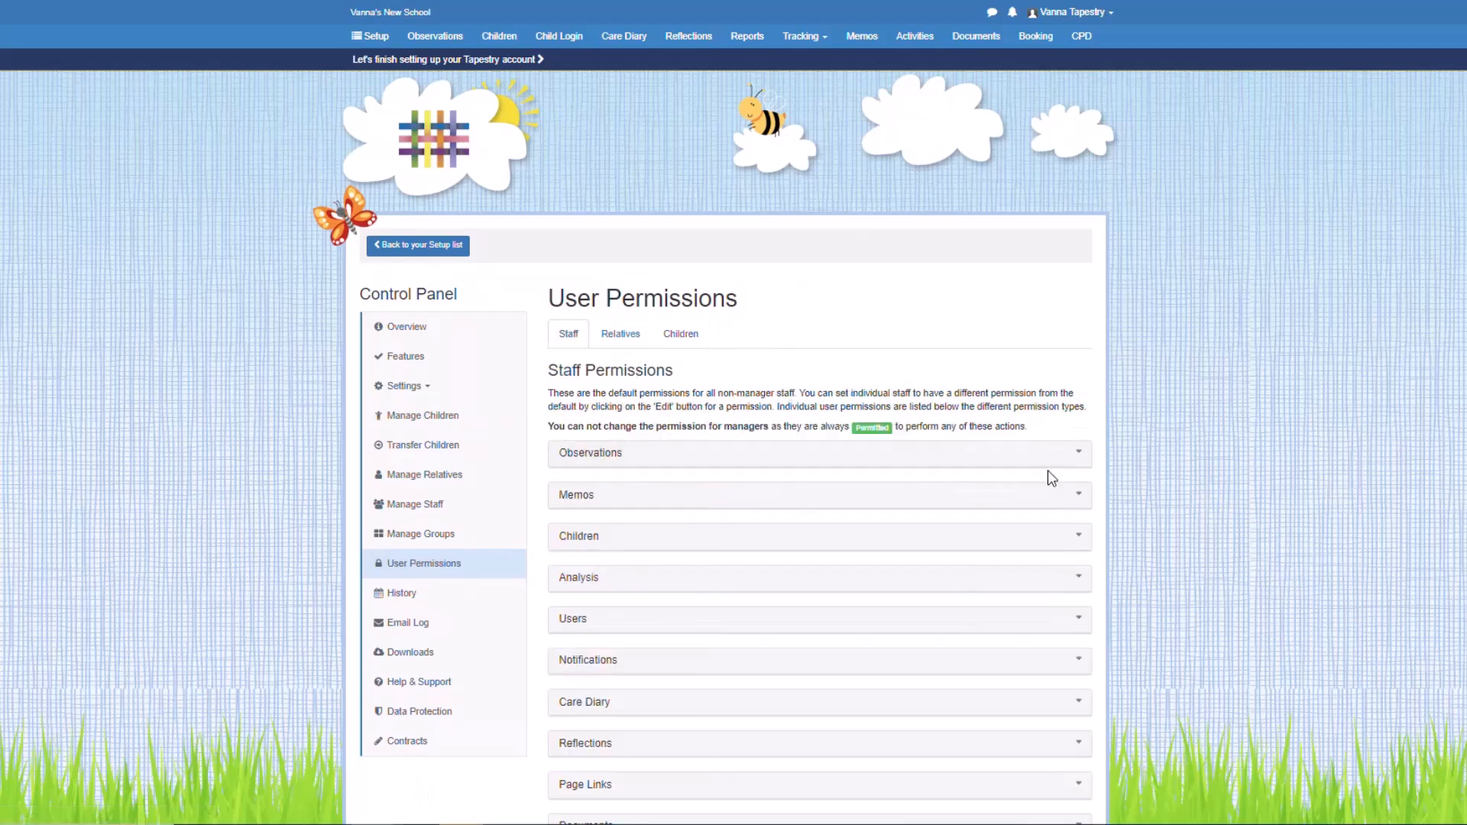
Step: Examine the staff Observations permissions and the options for letting users edit their own observations, and go back to the setup checklist
left_click(1077, 457)
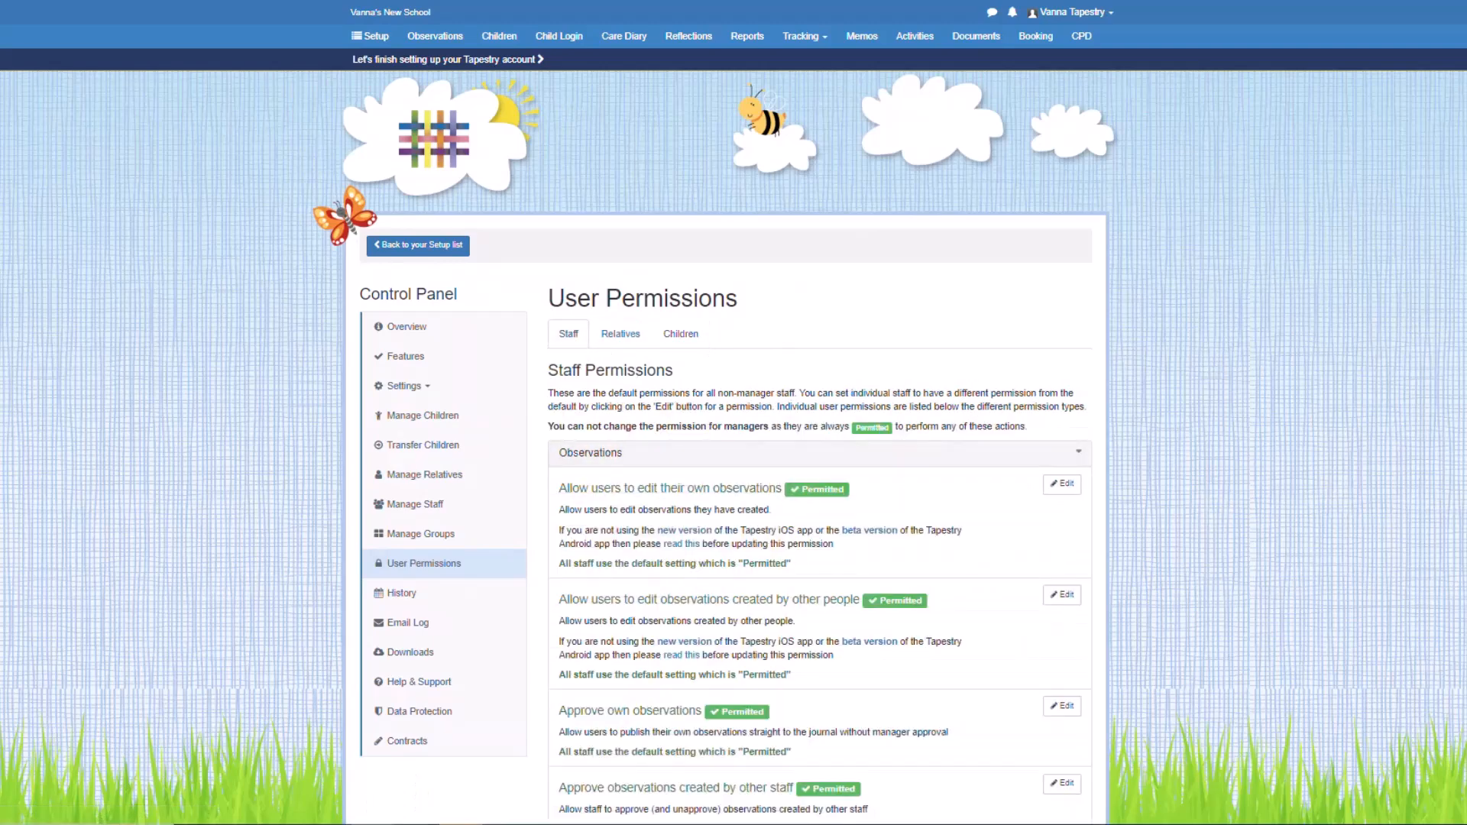
scroll(822, 436, "down", 4)
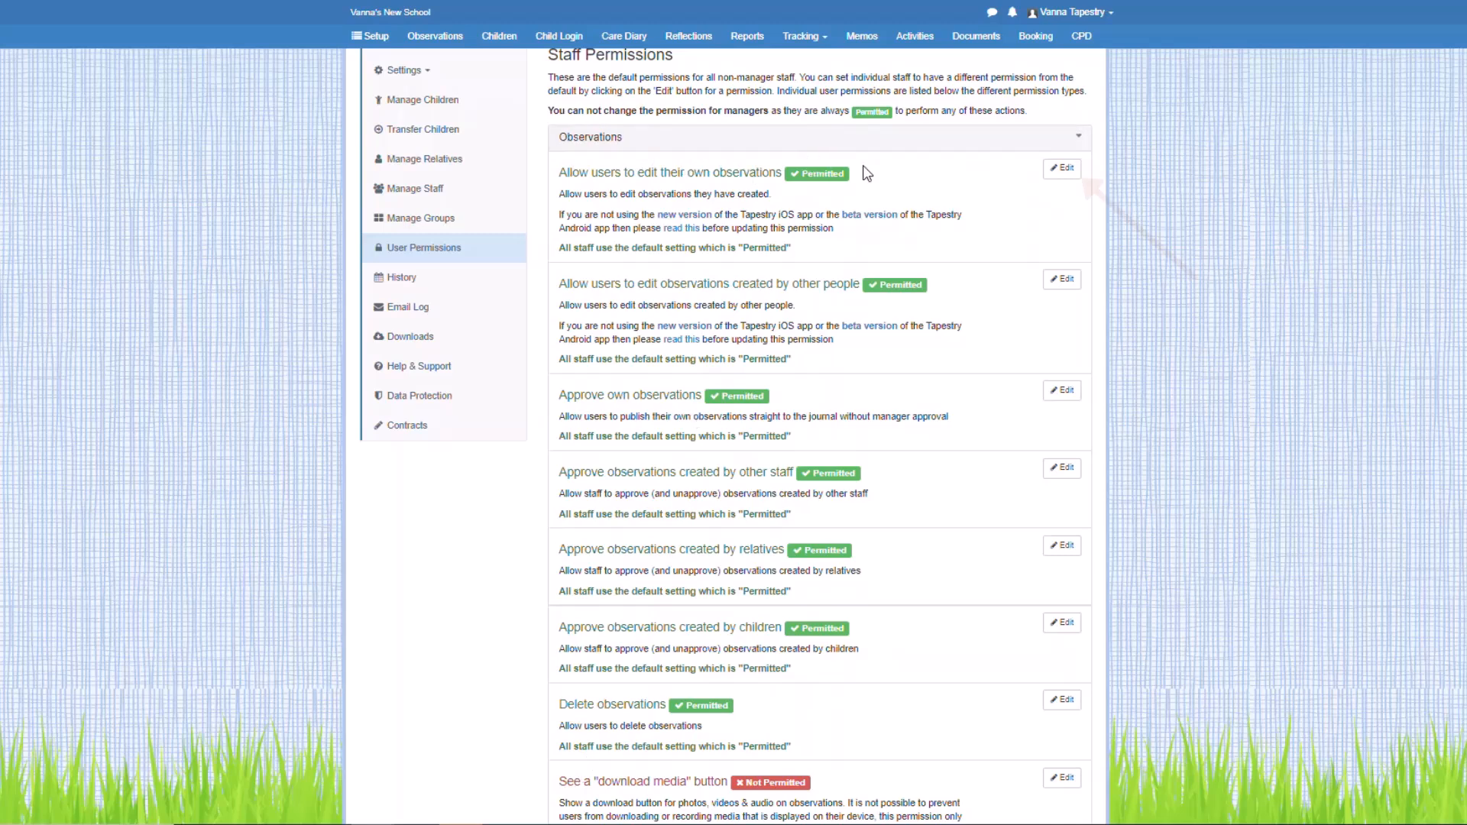
left_click(1067, 170)
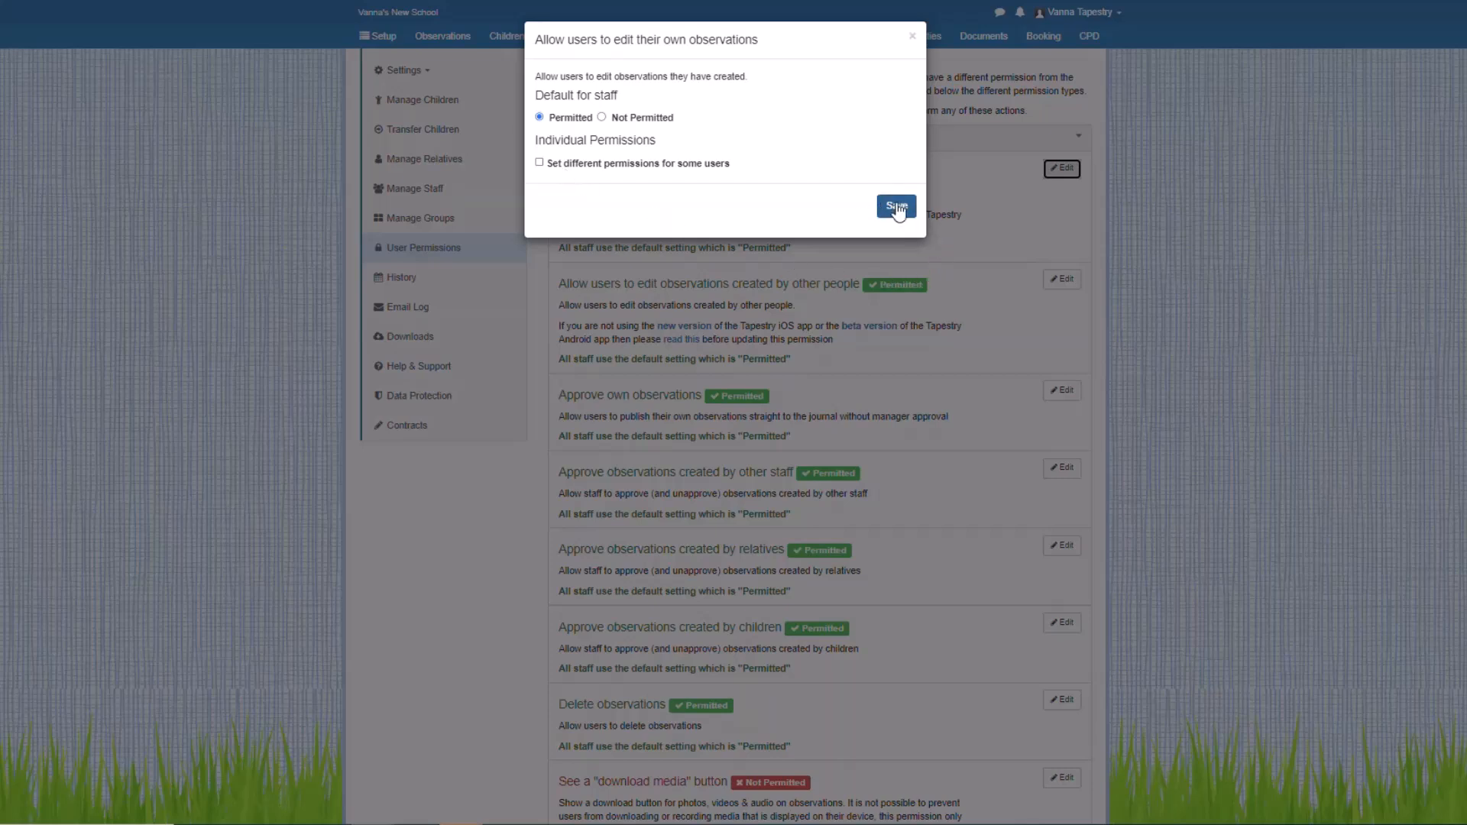
left_click(911, 36)
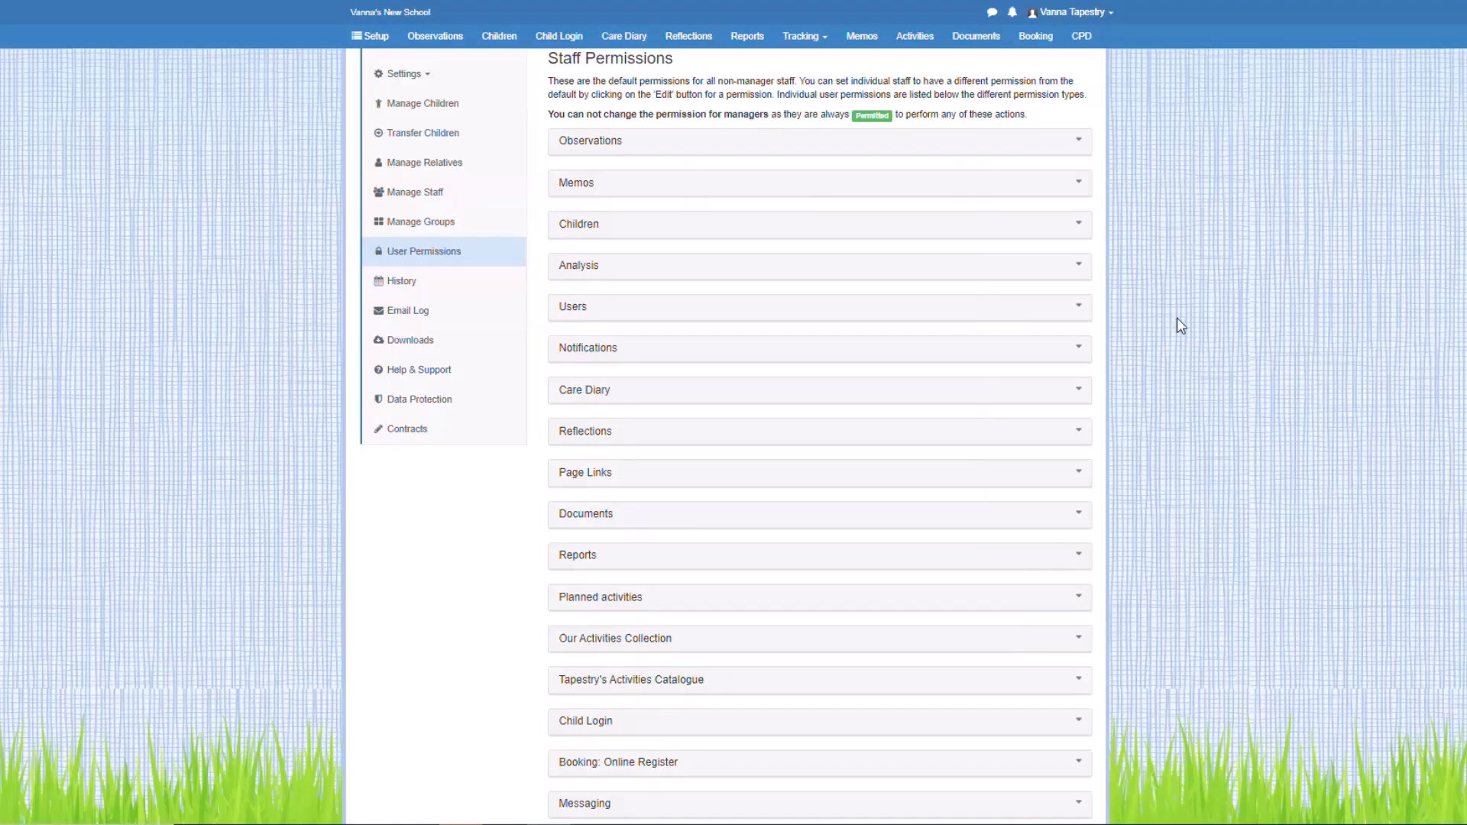
left_click(370, 39)
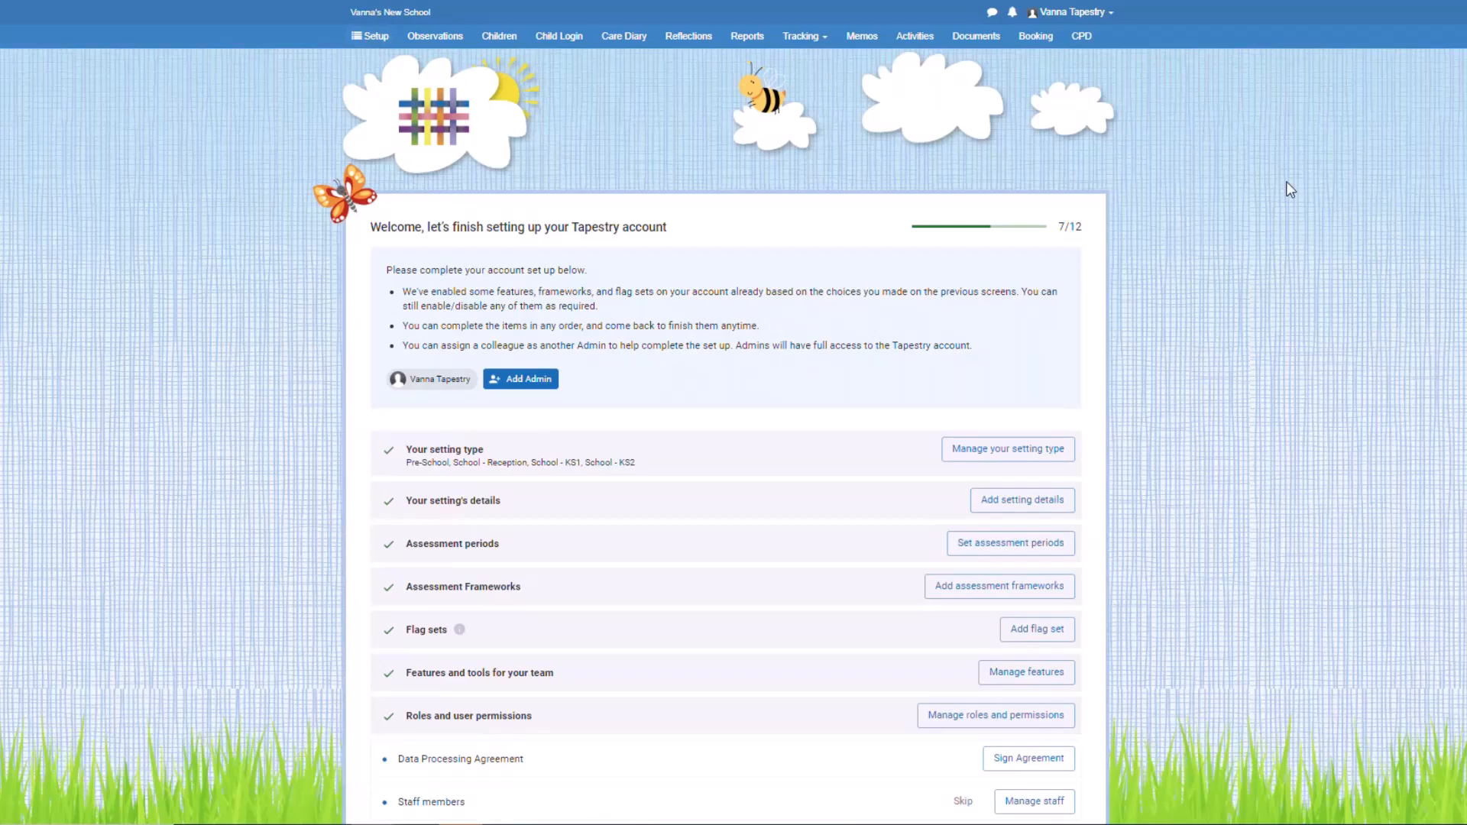
Step: Open the Data Processing Agreement task and bring up the signing form of Default Contract AU
scroll(1131, 416, "down", 3)
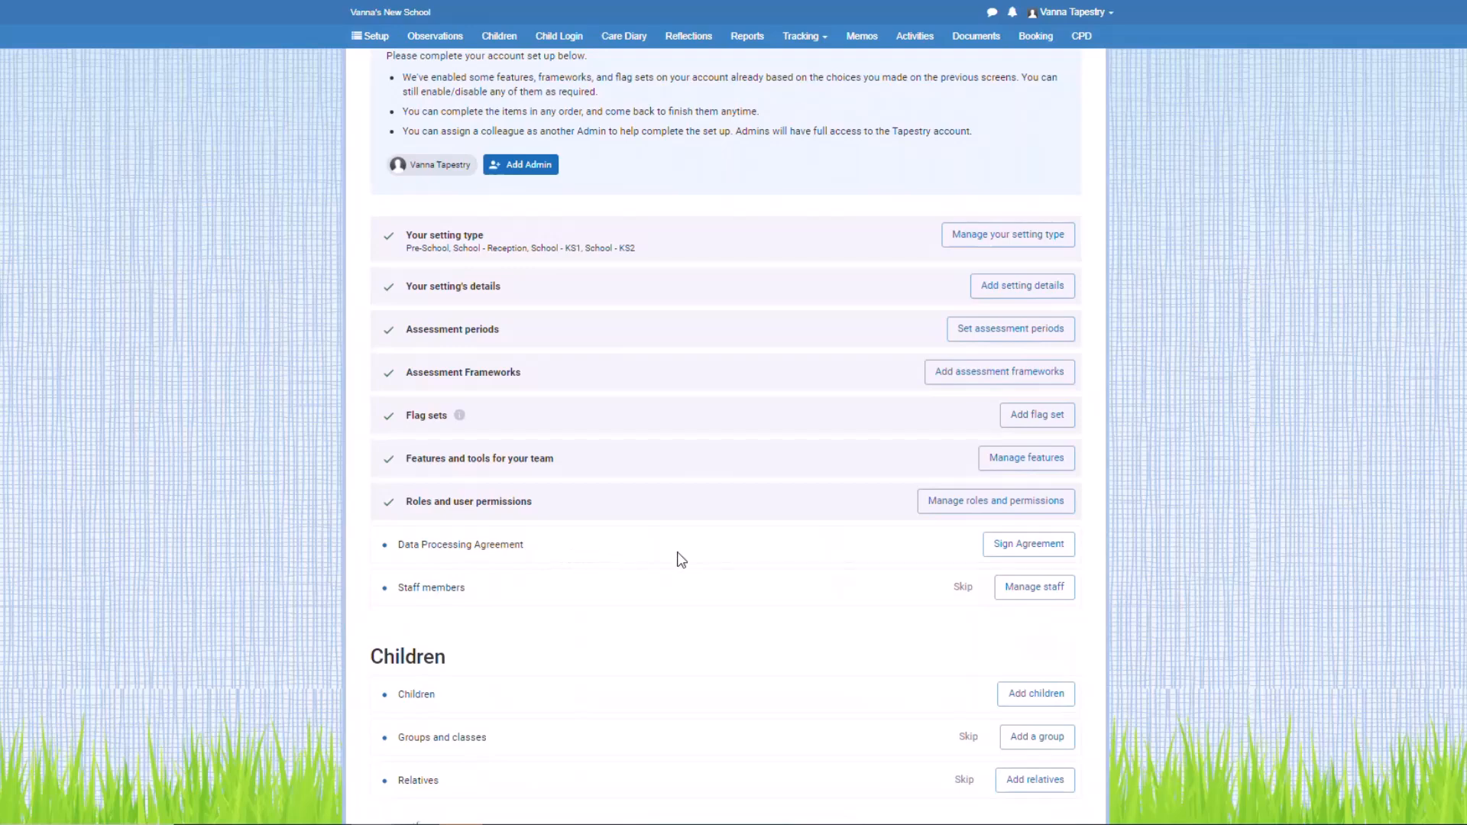
left_click(1030, 544)
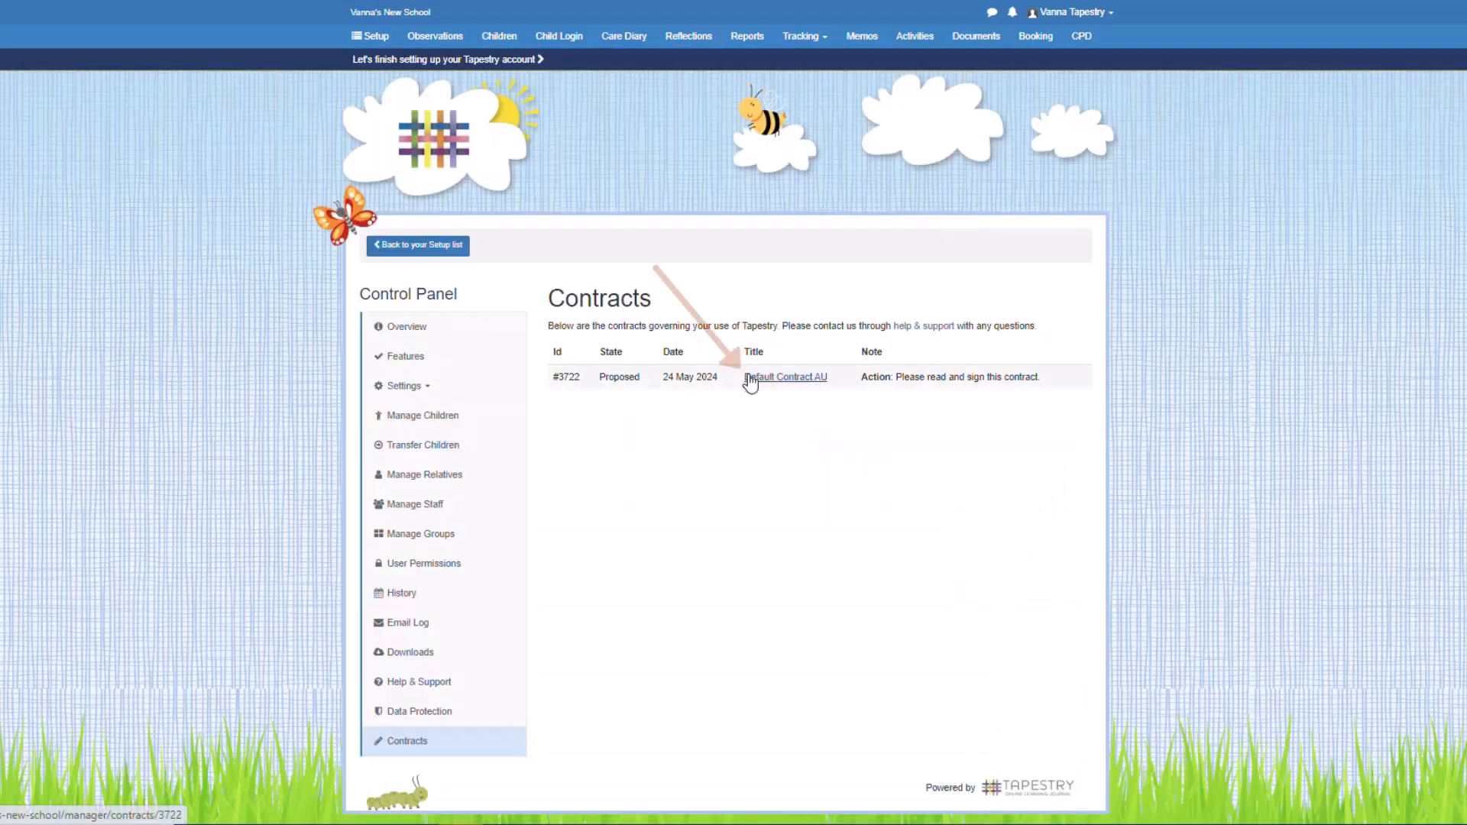
left_click(825, 380)
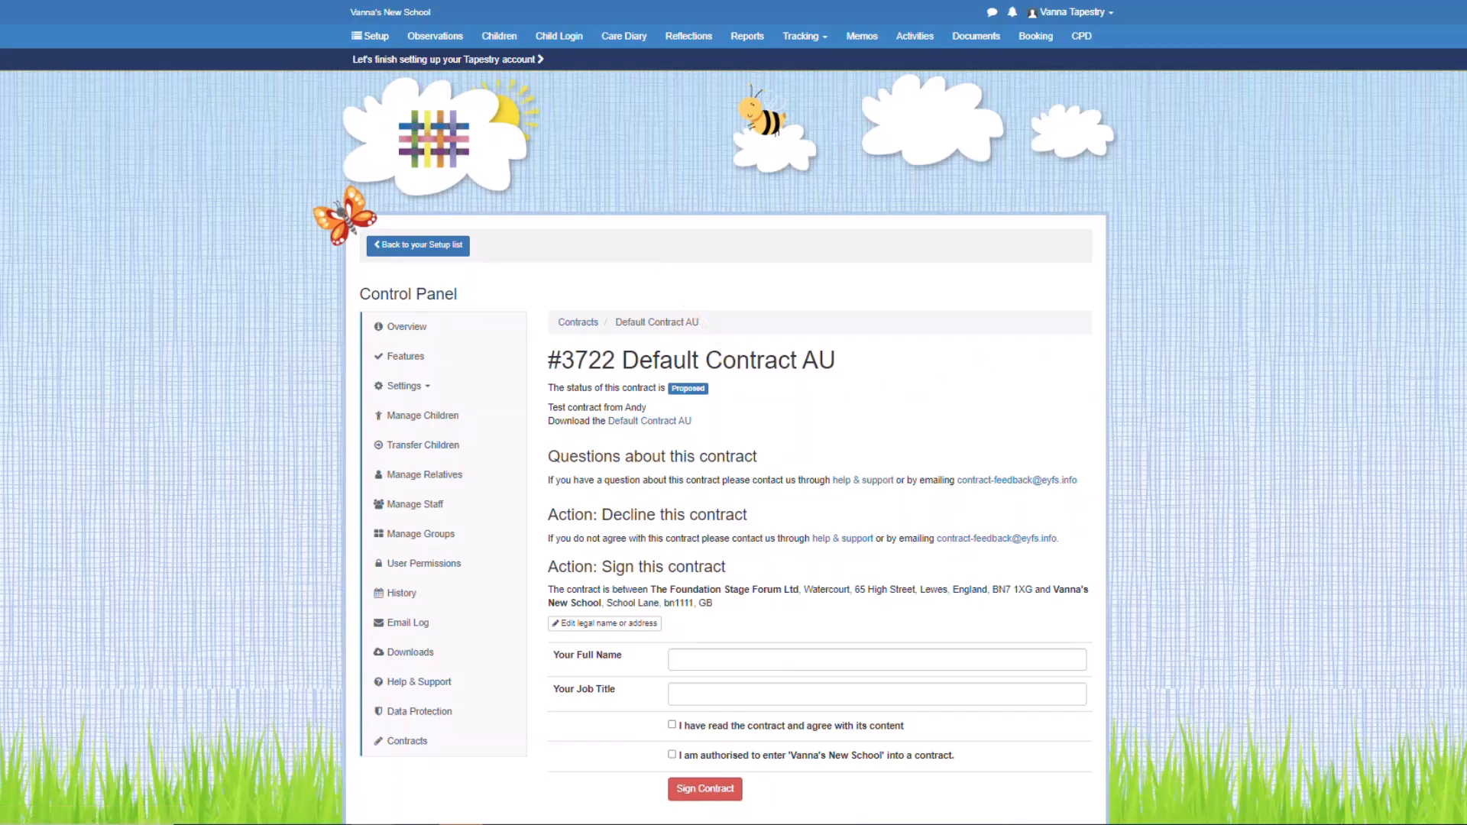
scroll(1183, 313, "down", 1)
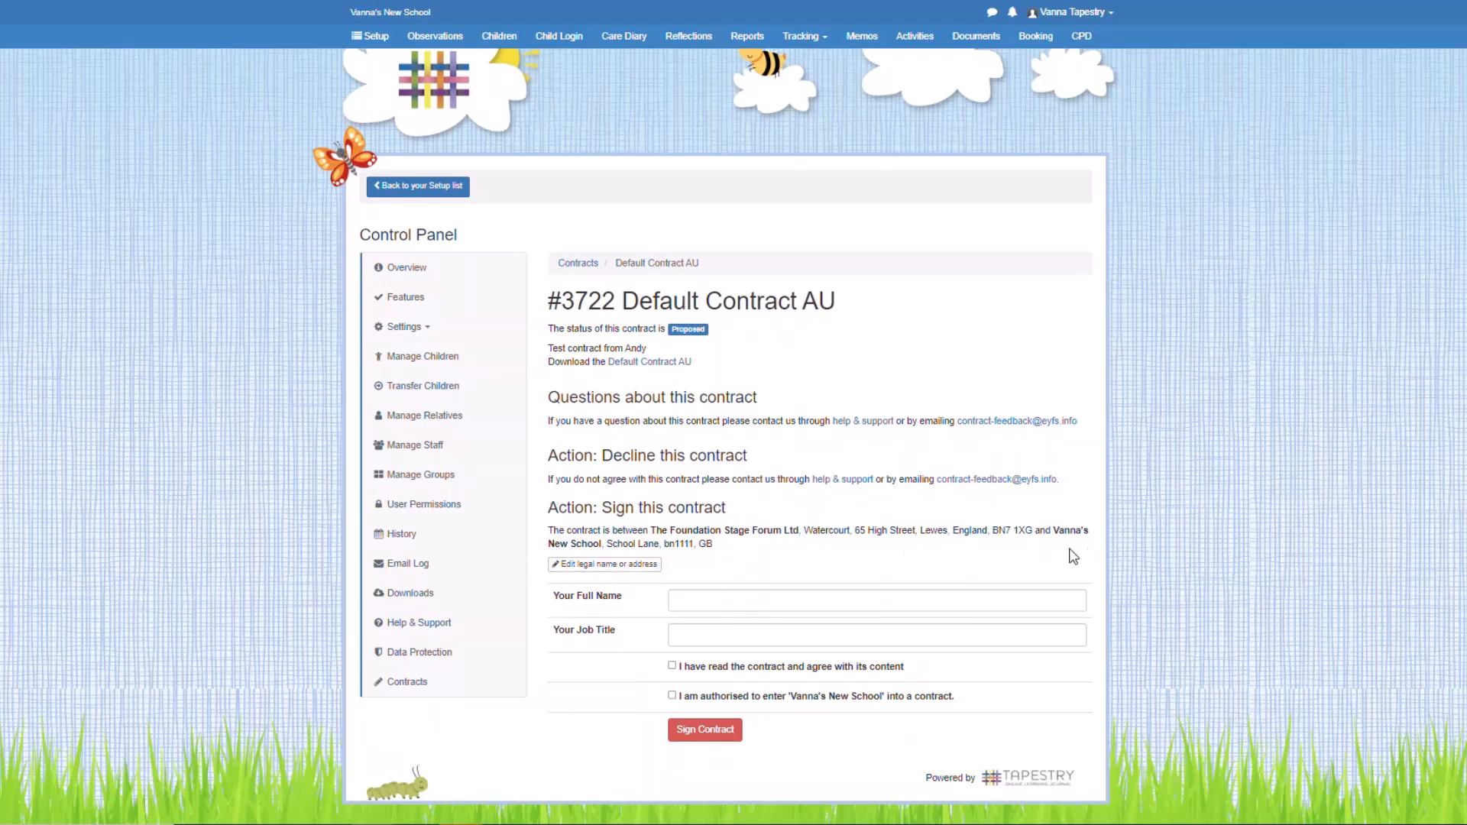
Step: Sign the contract with the signatory's full name and job title teacher, accepting both the agreement and authorisation statements
left_click(724, 594)
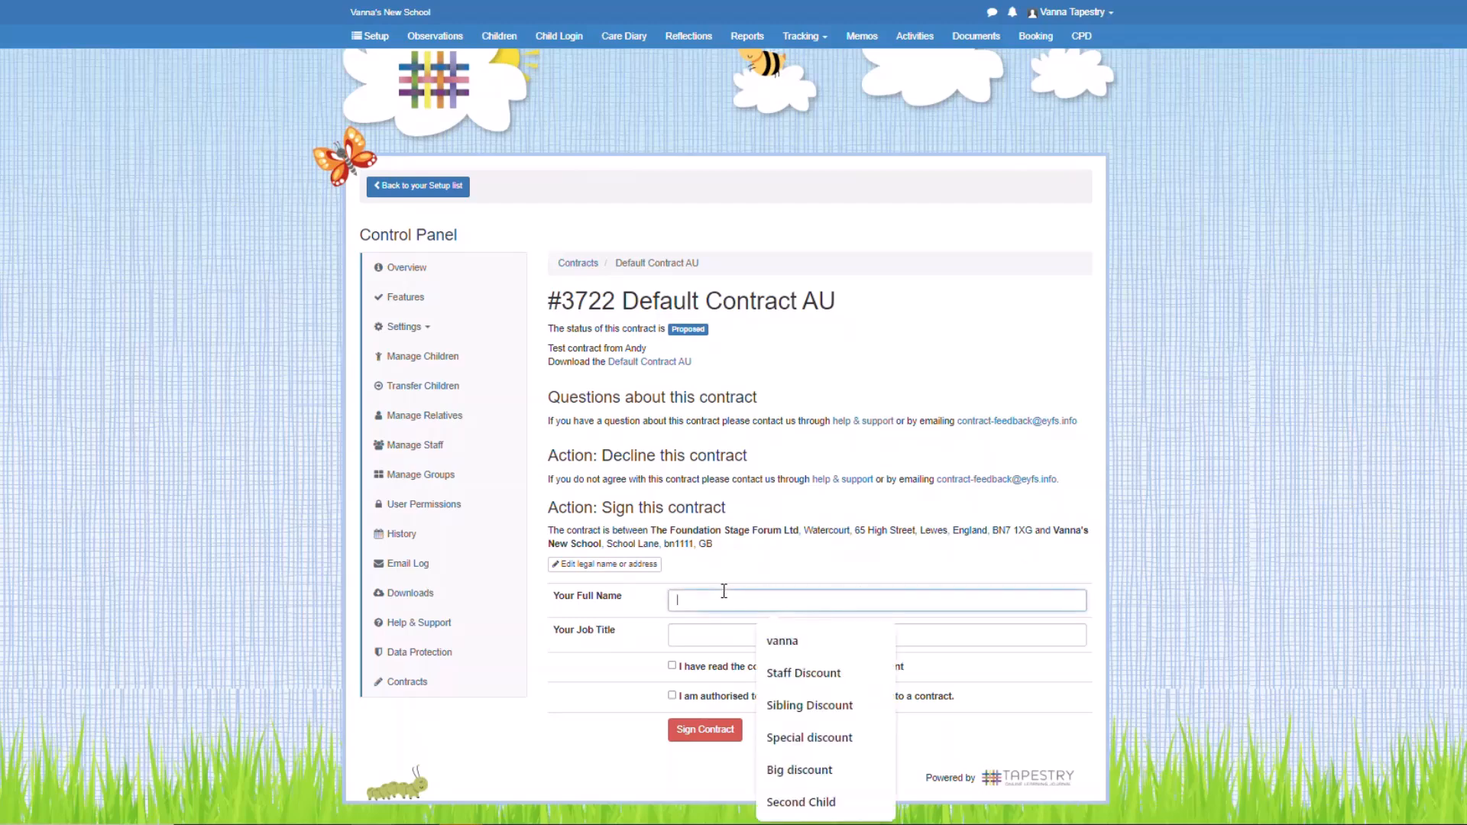
left_click(793, 641)
left_click(727, 637)
left_click(788, 666)
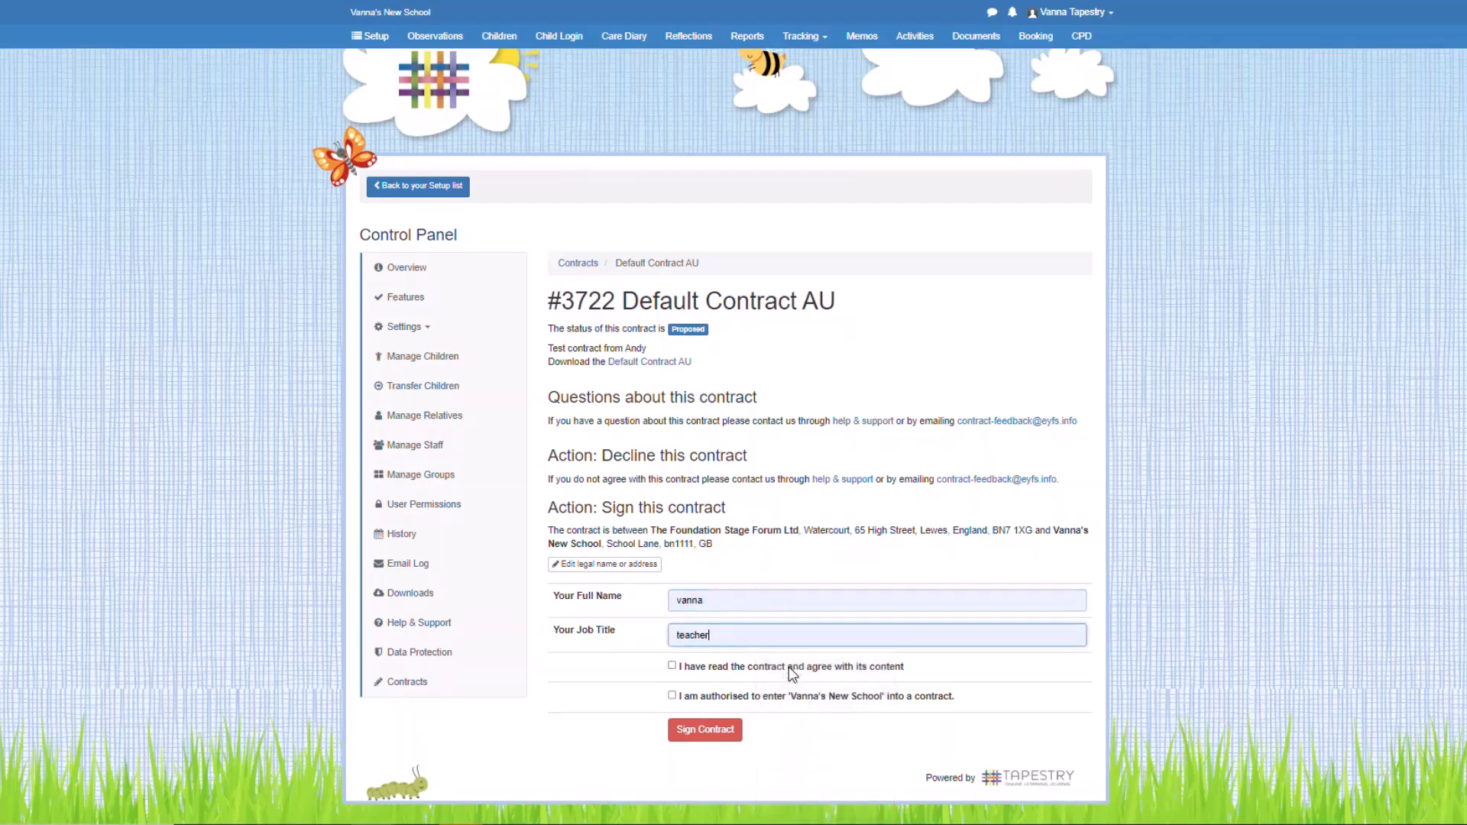
left_click(756, 668)
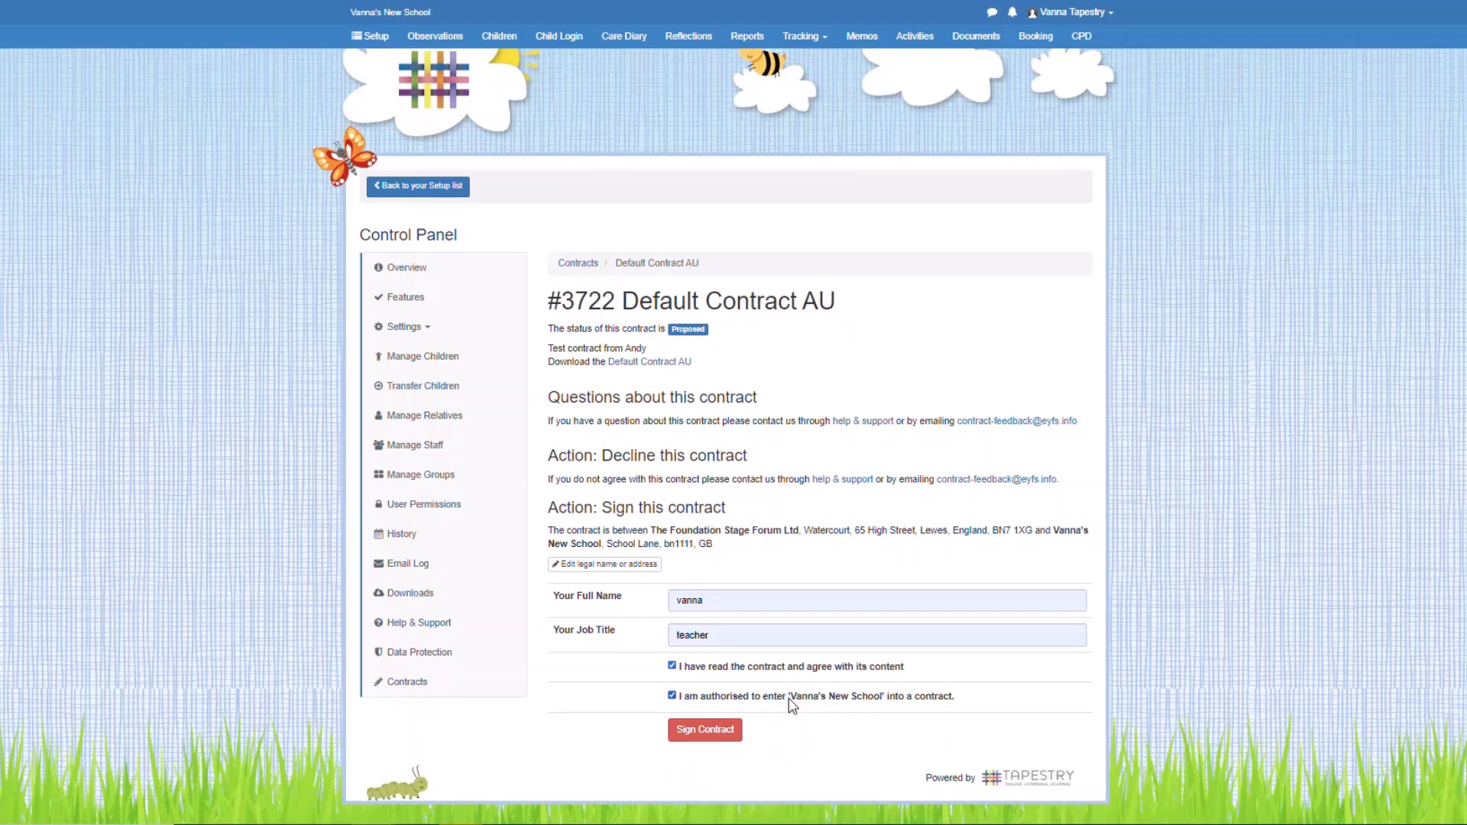
left_click(726, 739)
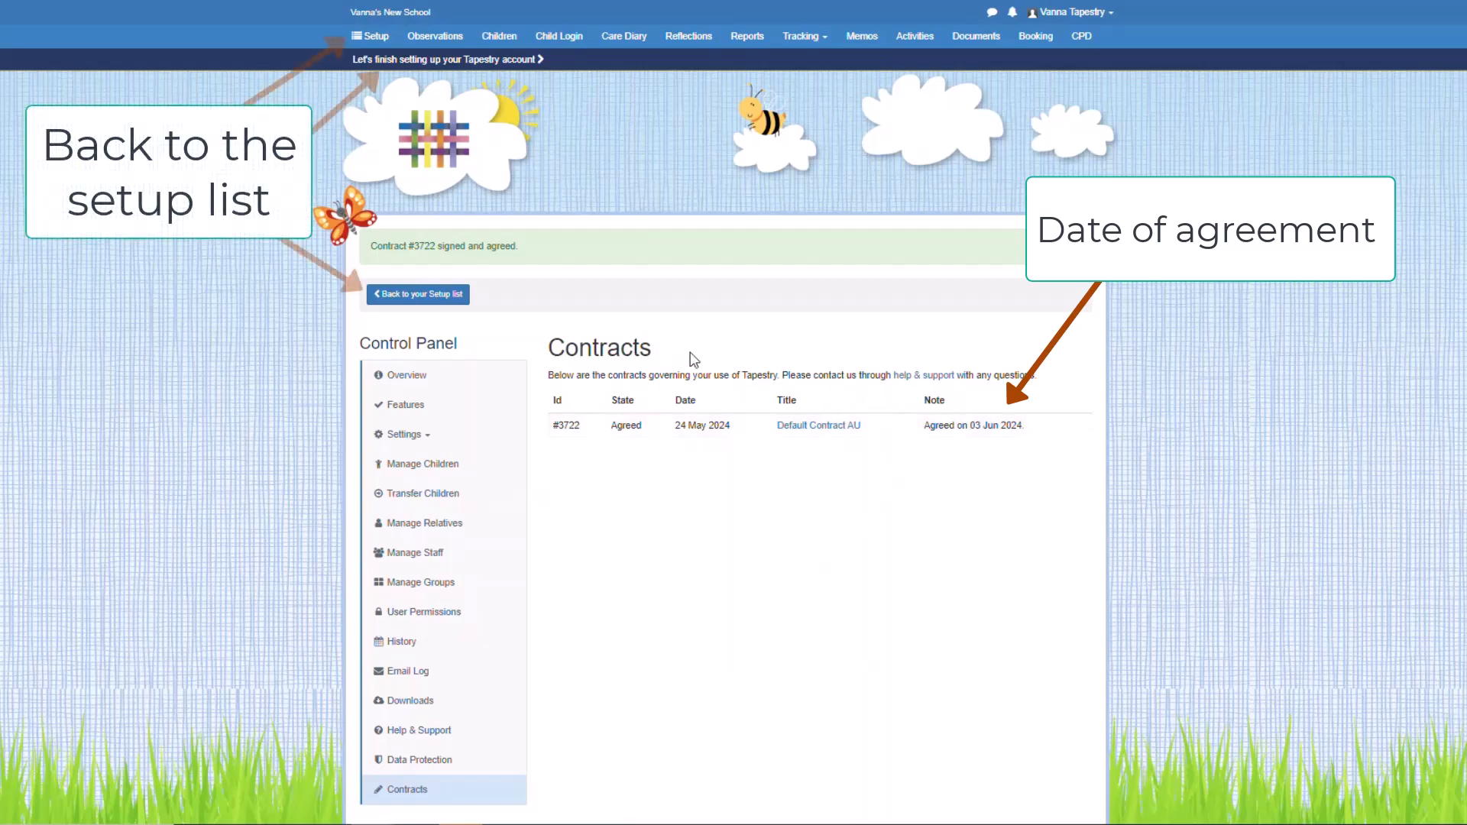
Step: Return to the setup checklist and open the staff management page
left_click(419, 296)
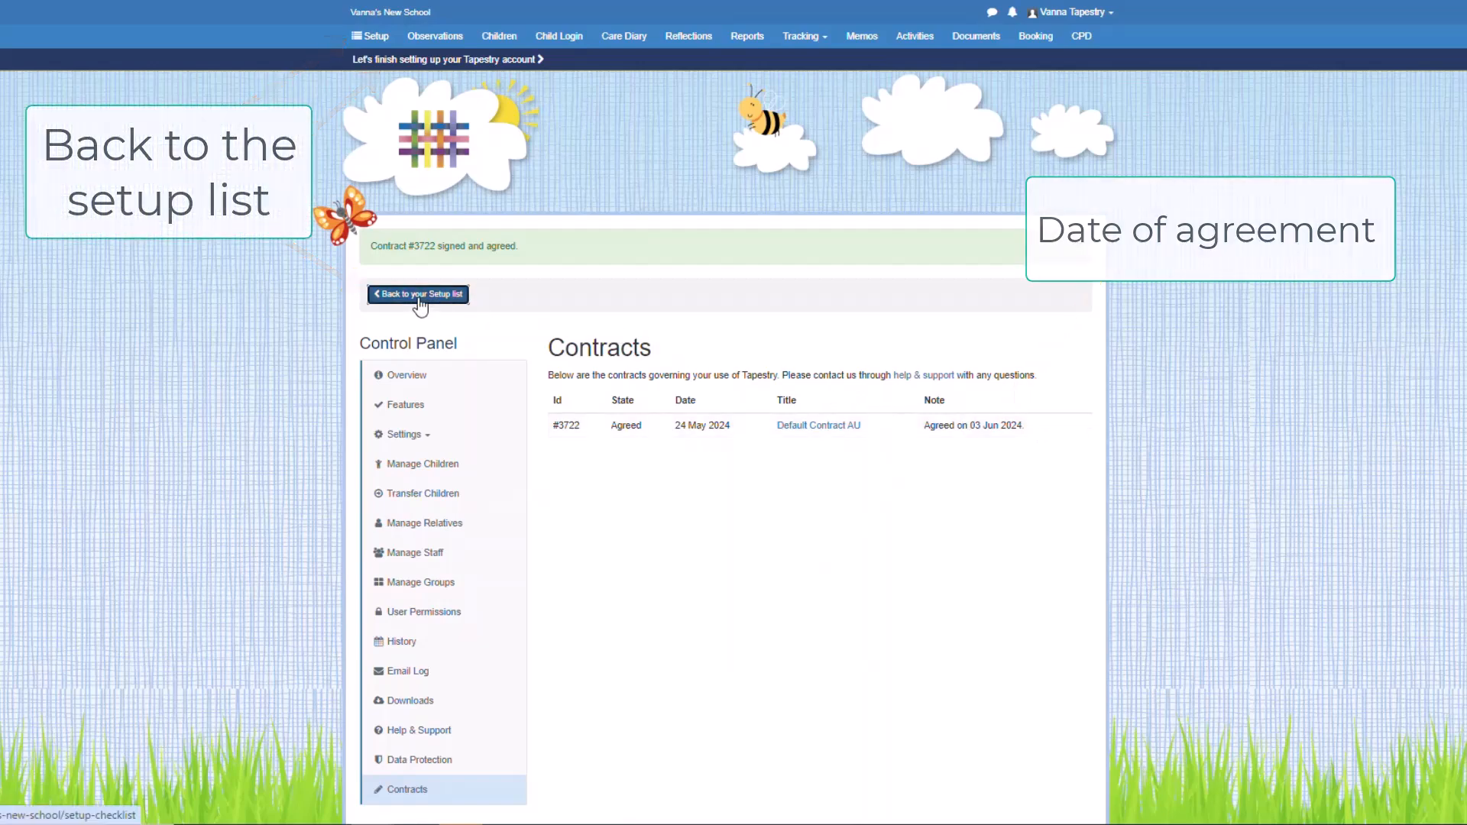
scroll(1193, 557, "down", 3)
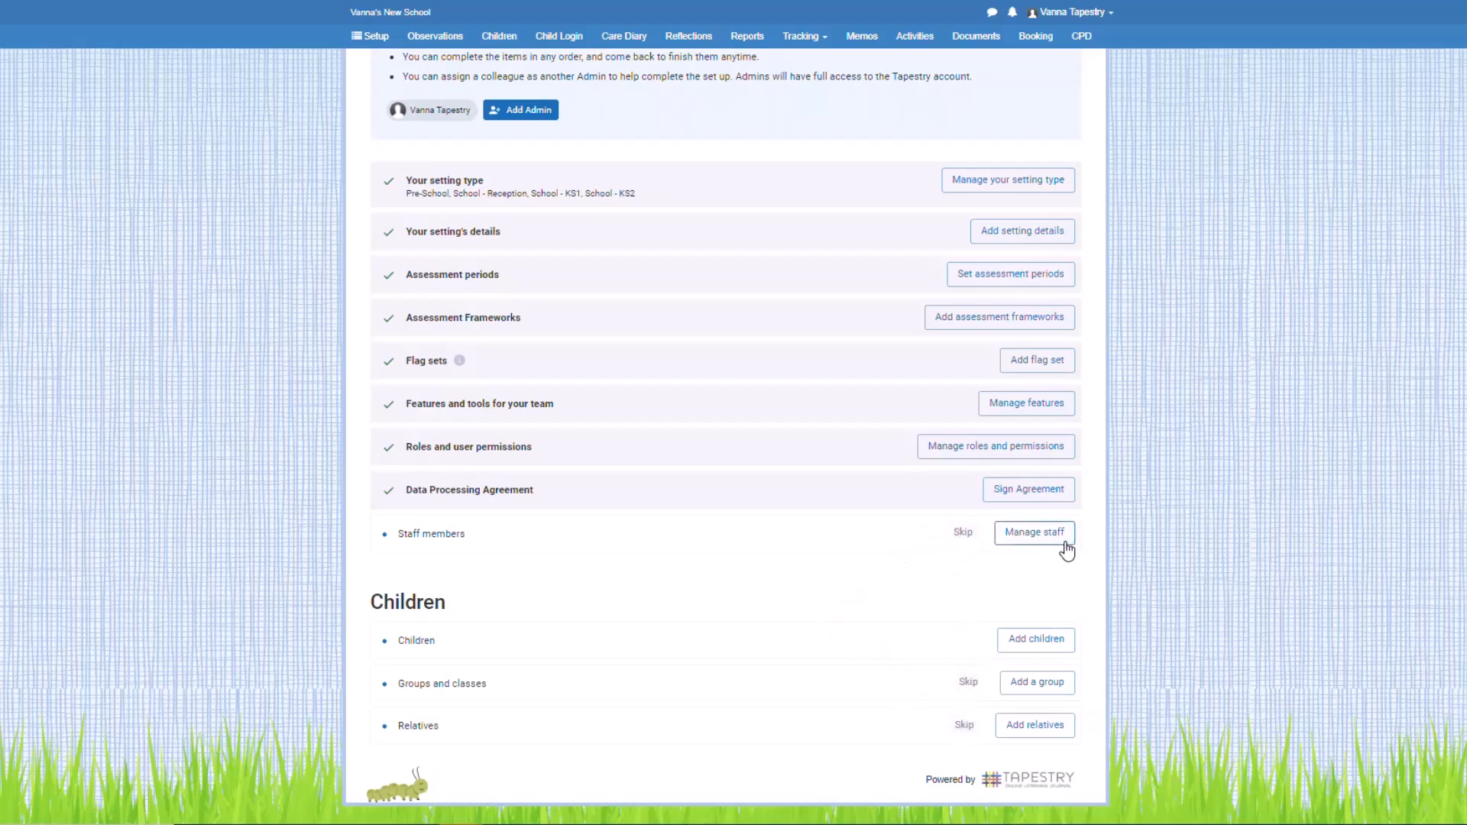
left_click(1035, 533)
scroll(1116, 413, "down", 1)
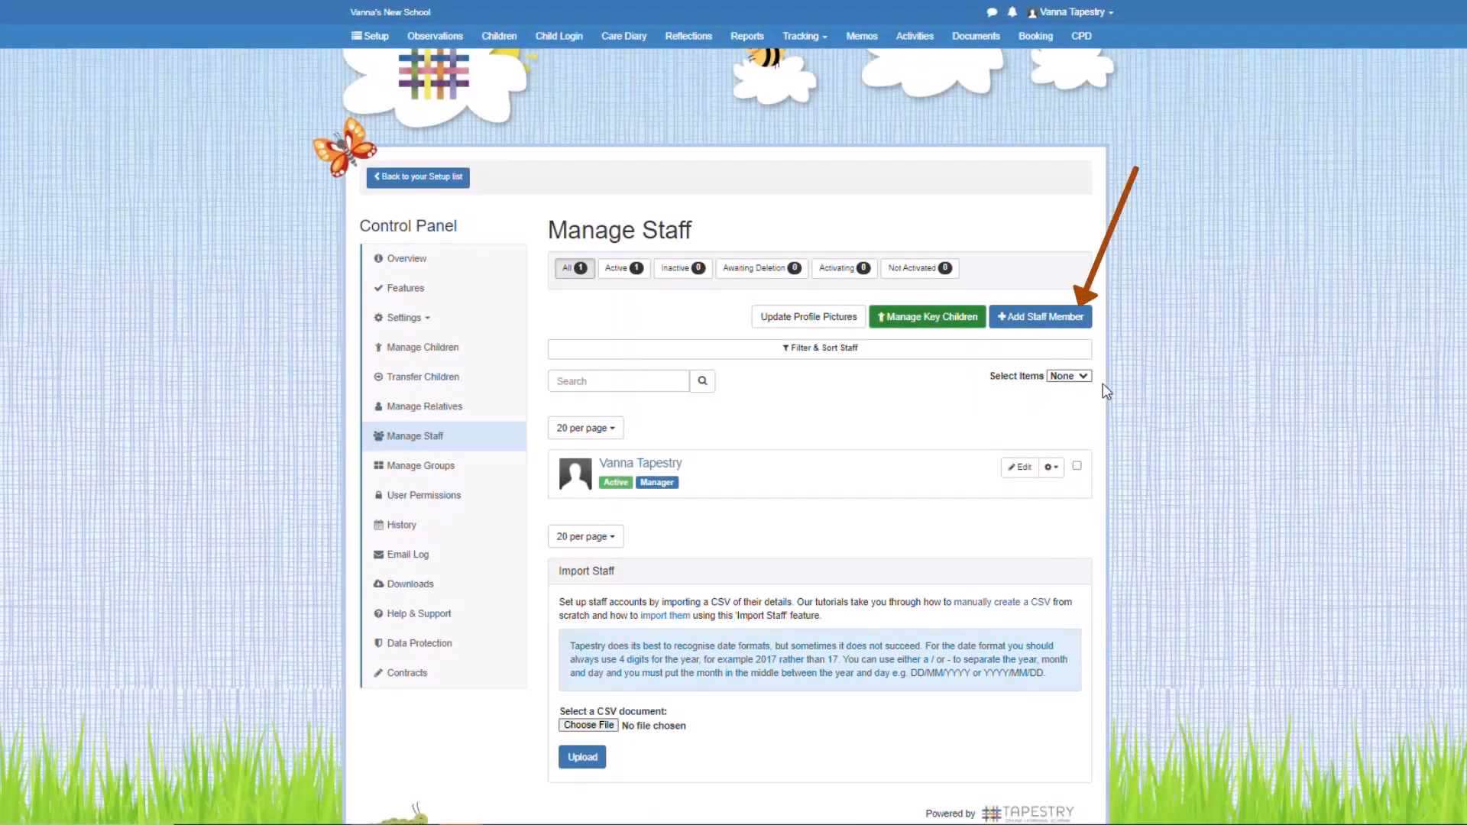
Step: Open the form for adding a staff member, review the account types and choose Staff (full account)
left_click(1086, 325)
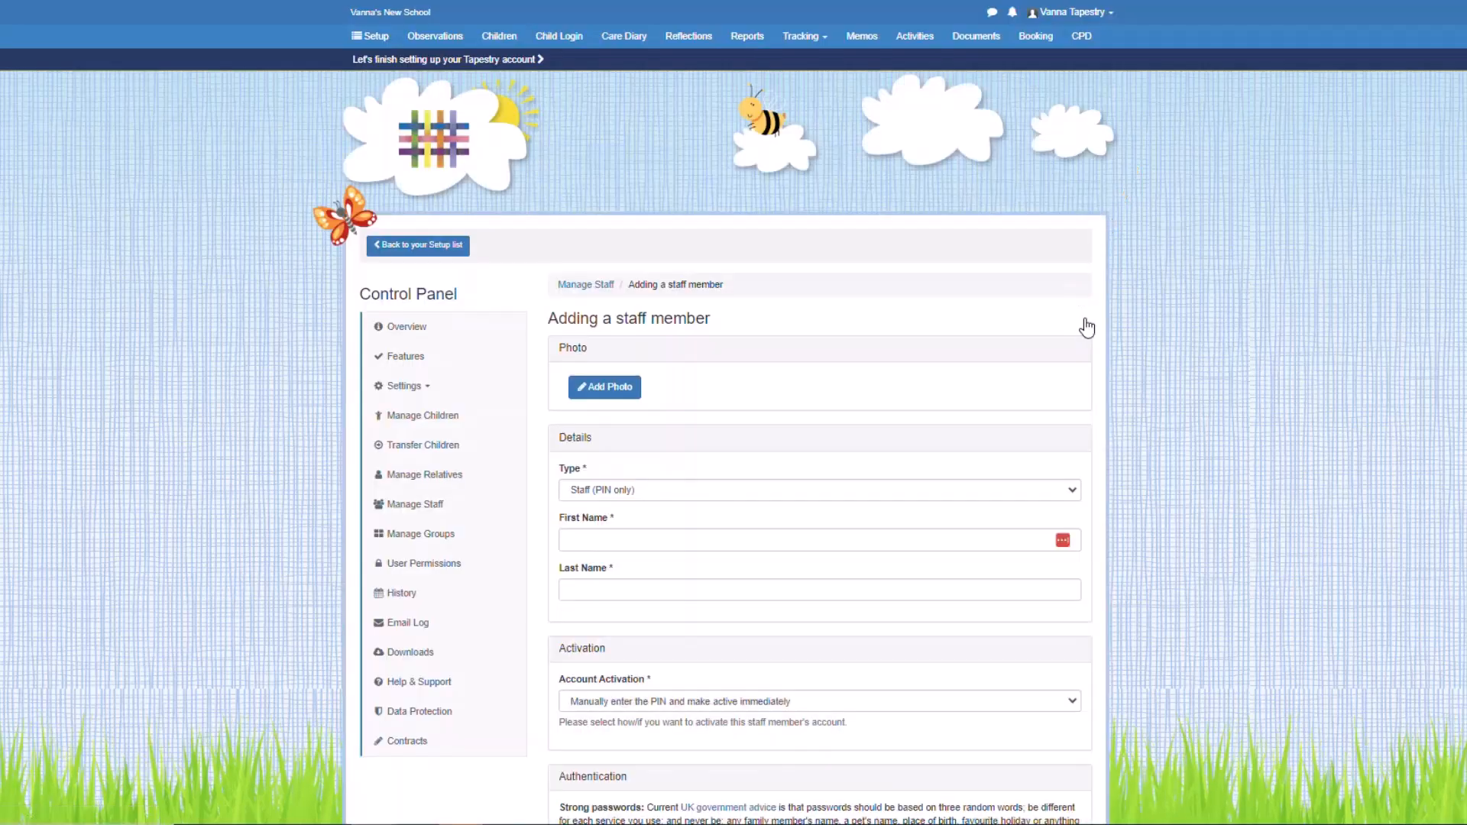
scroll(734, 436, "down", 2)
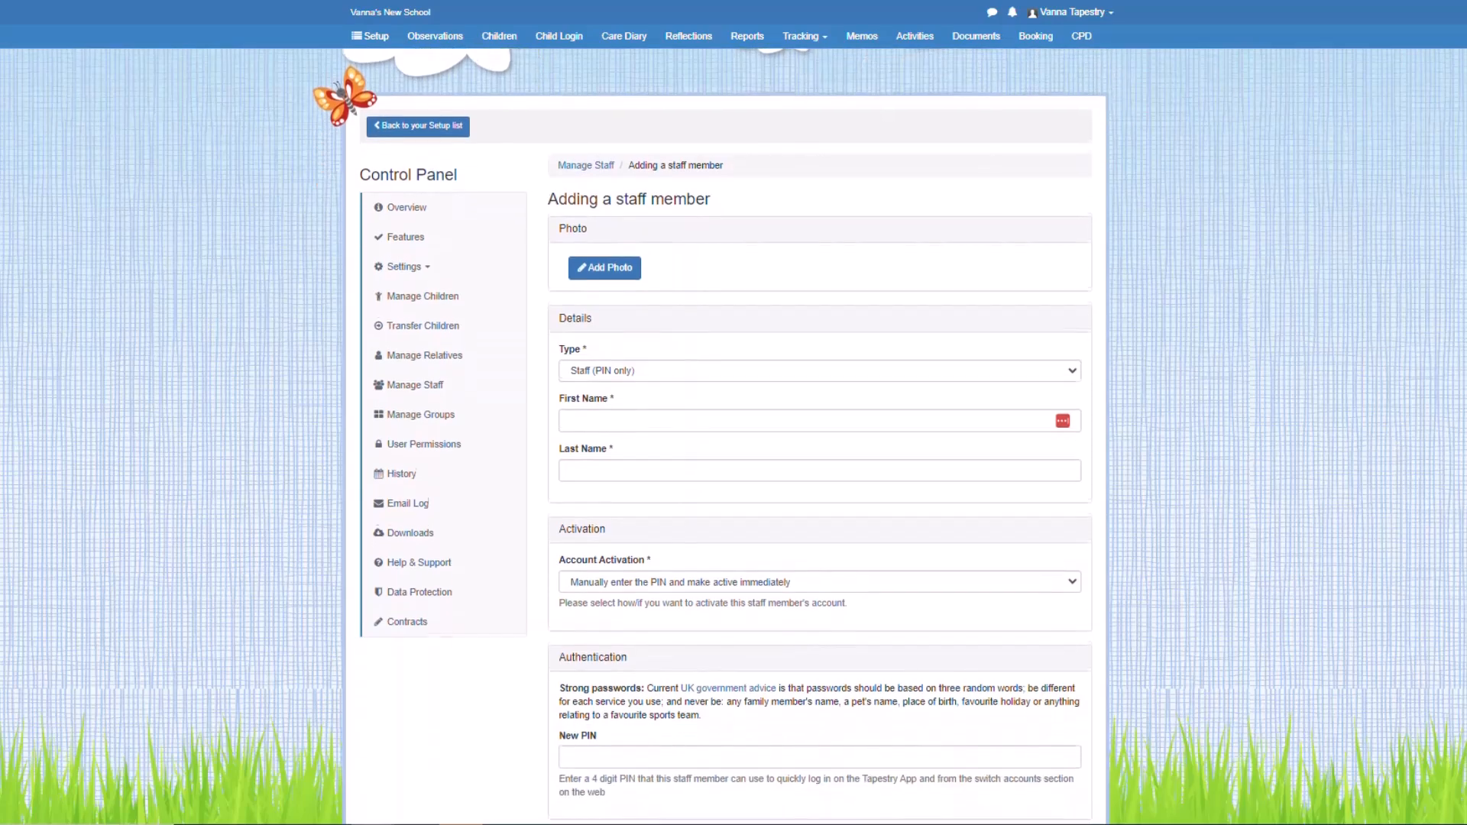
left_click(1080, 357)
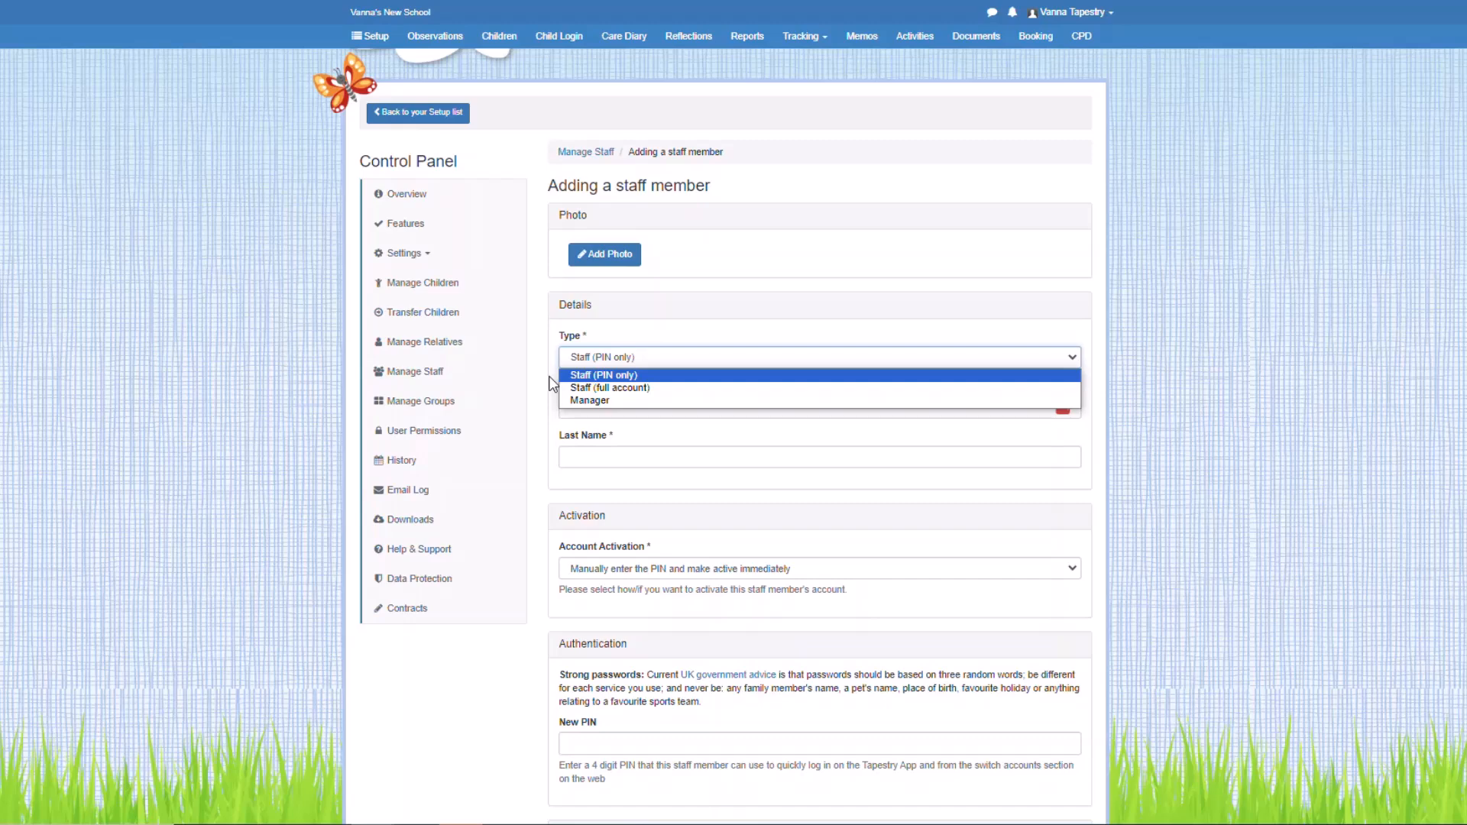
left_click(535, 422)
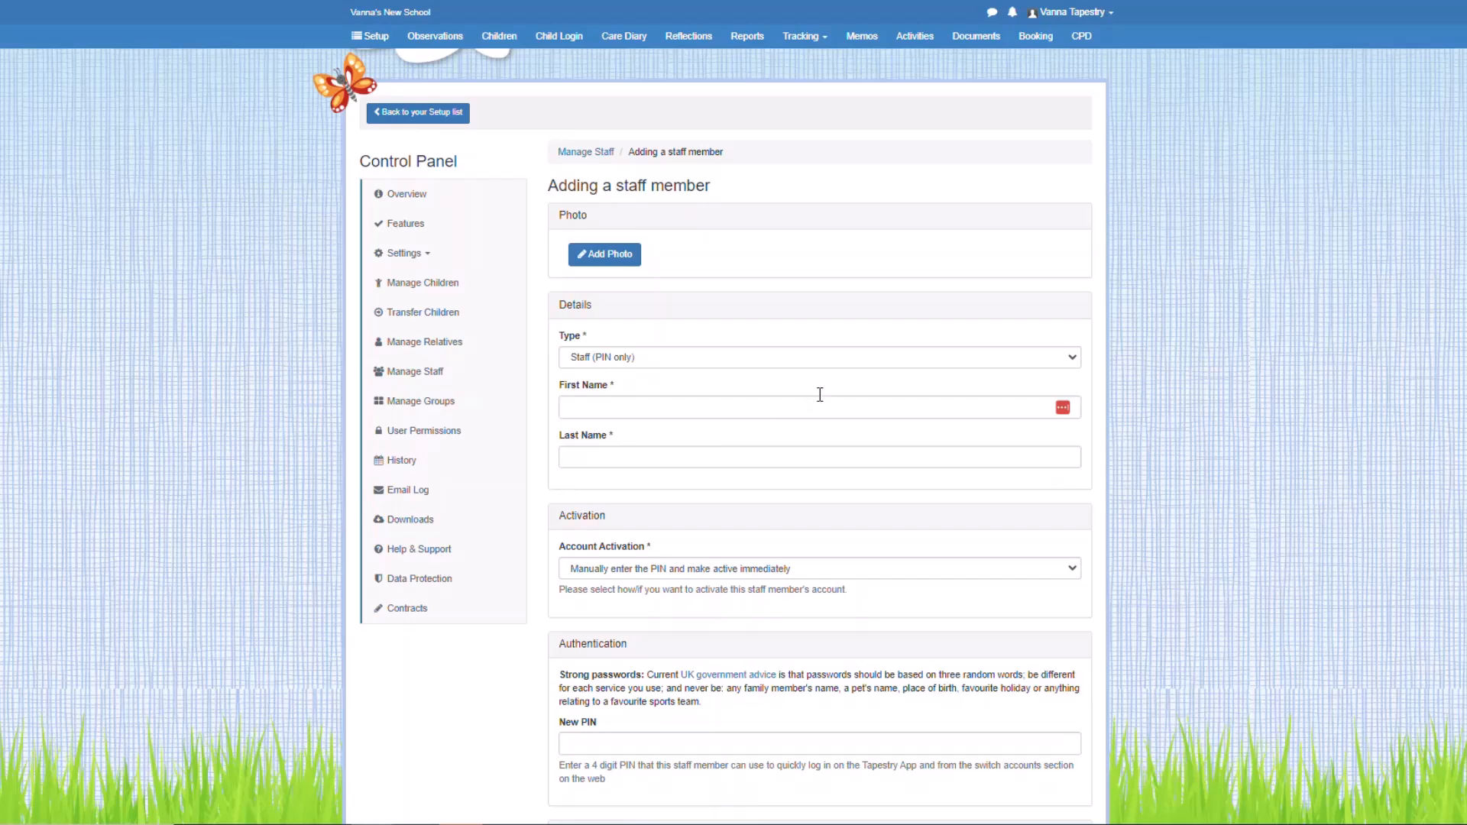
left_click(833, 357)
left_click(783, 388)
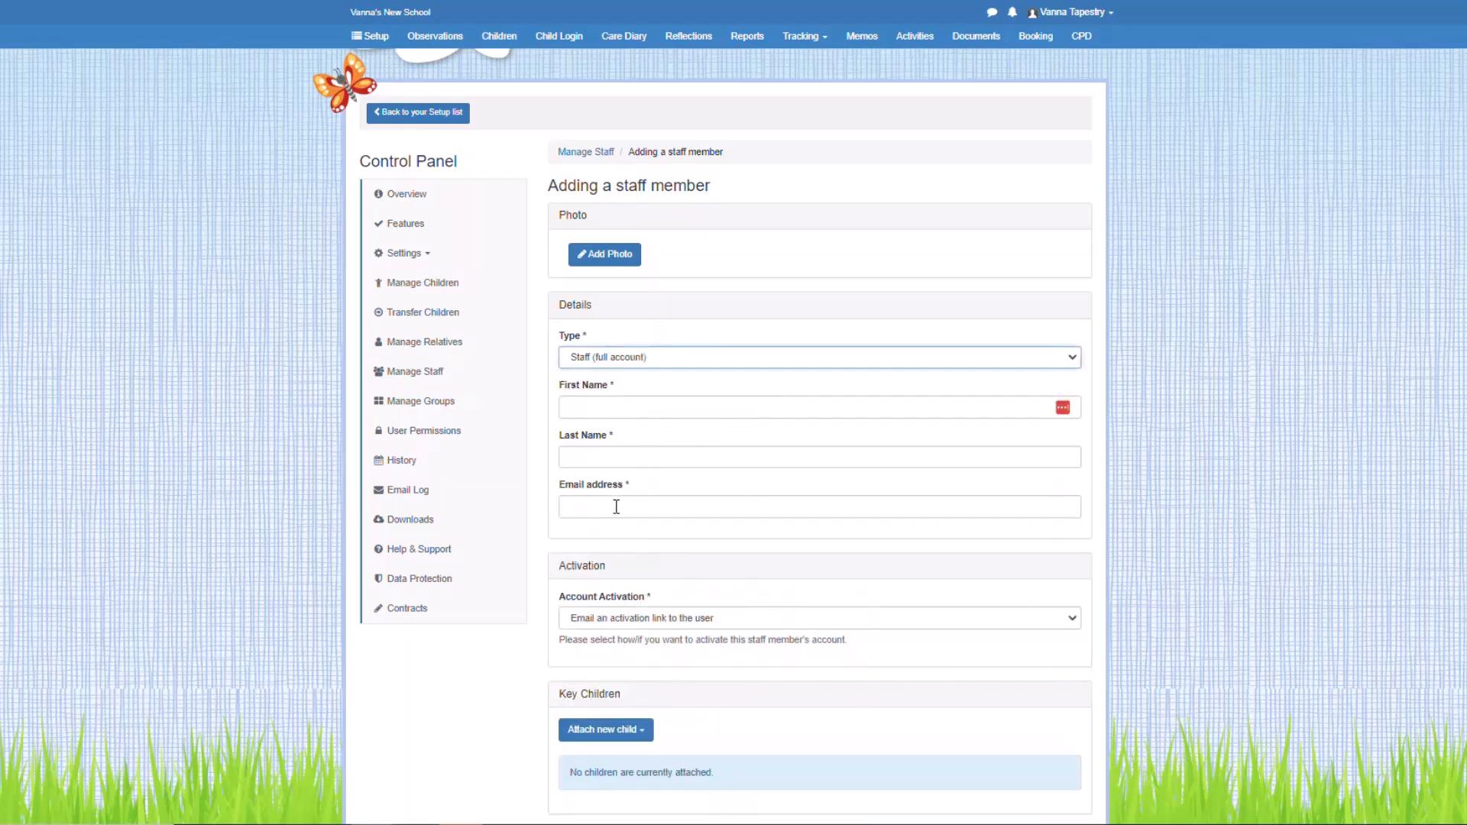
Step: Review the account activation options for the full staff account and go back to the staff list without saving
left_click(1073, 620)
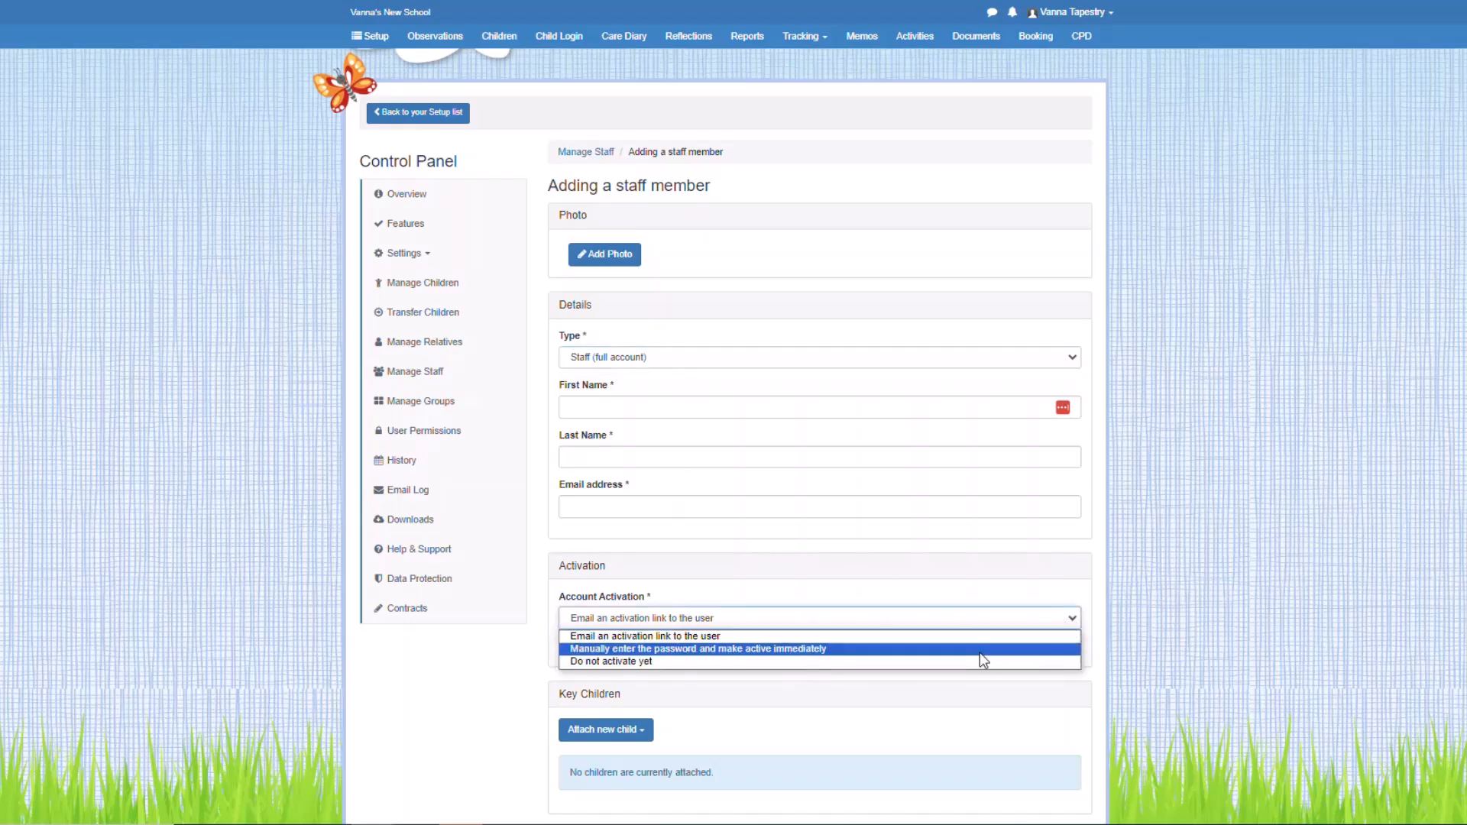
left_click(1208, 601)
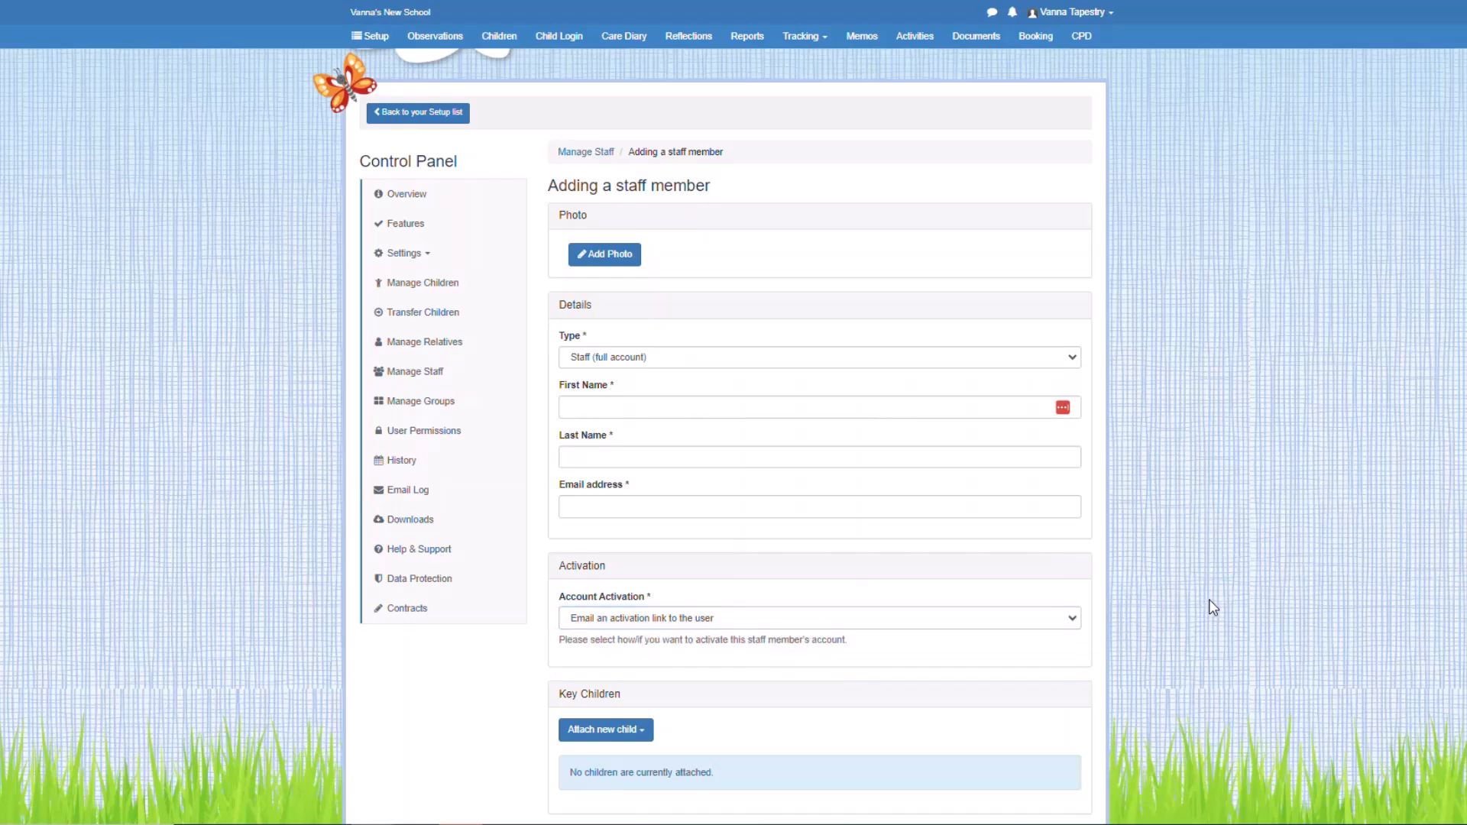
scroll(1277, 475, "down", 2)
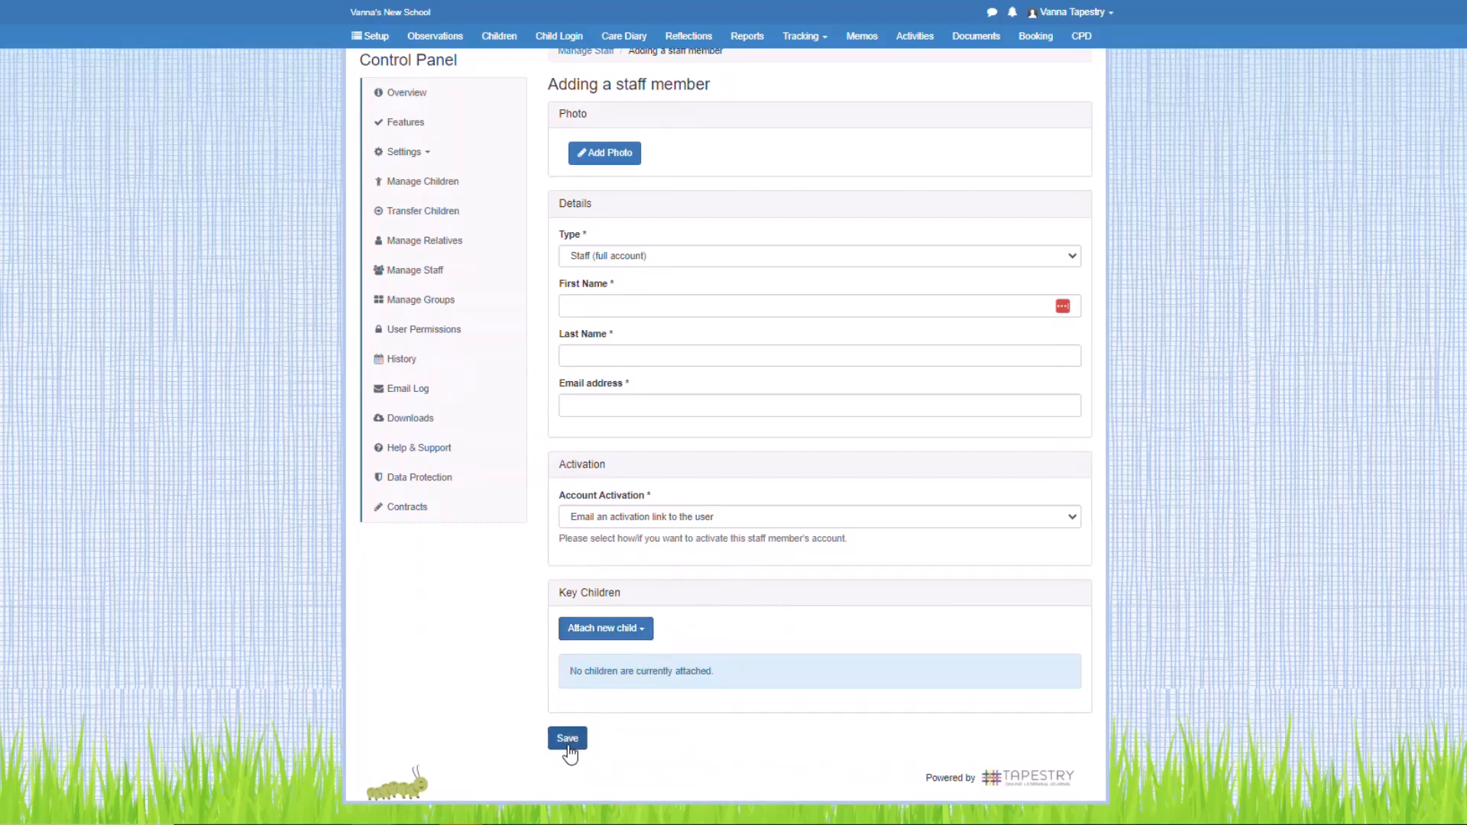
left_click(603, 52)
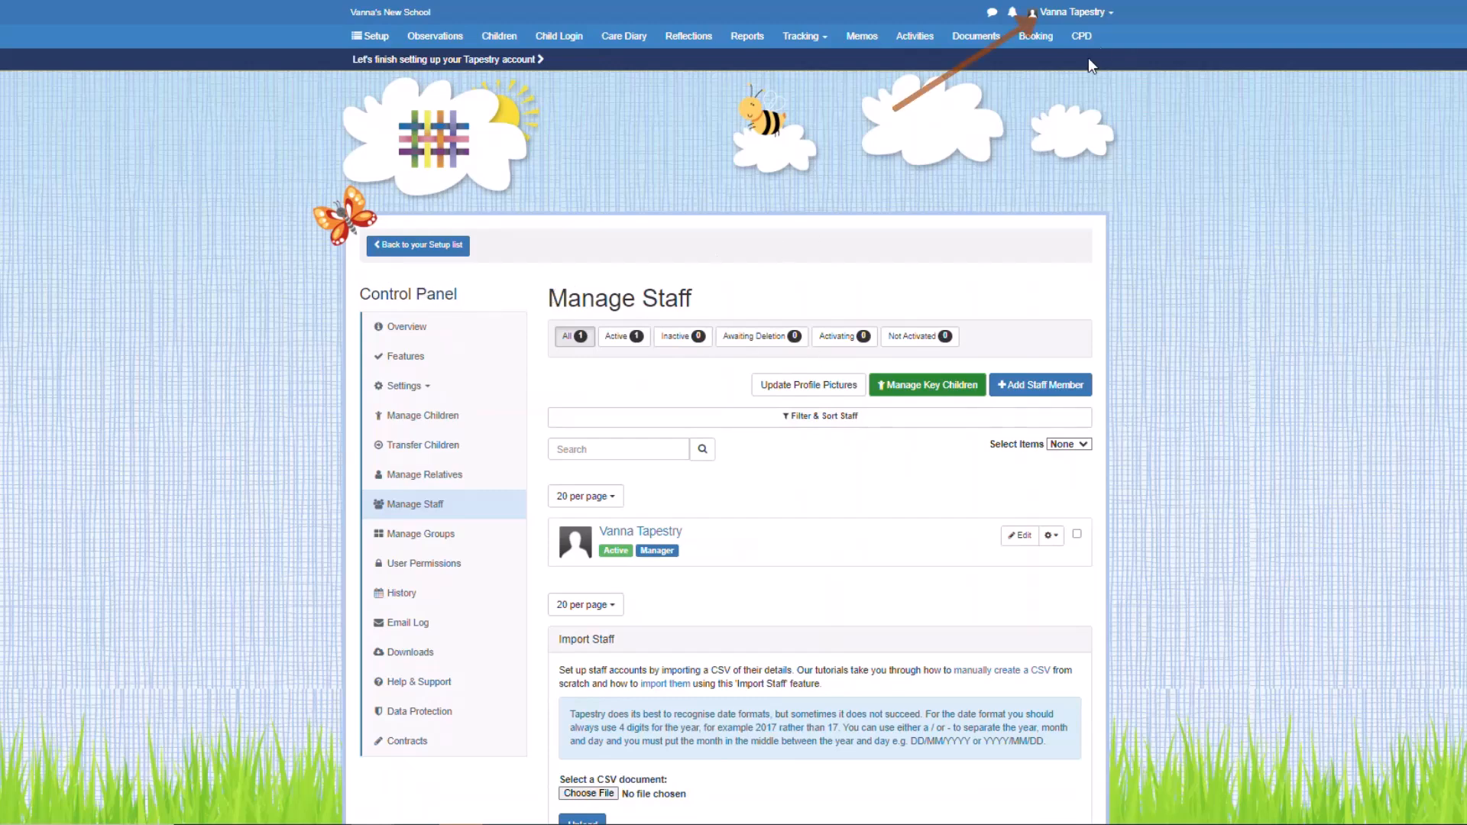
Step: Check where the account menu offers the Control Panel, return to the setup checklist and open its Children task
left_click(1102, 16)
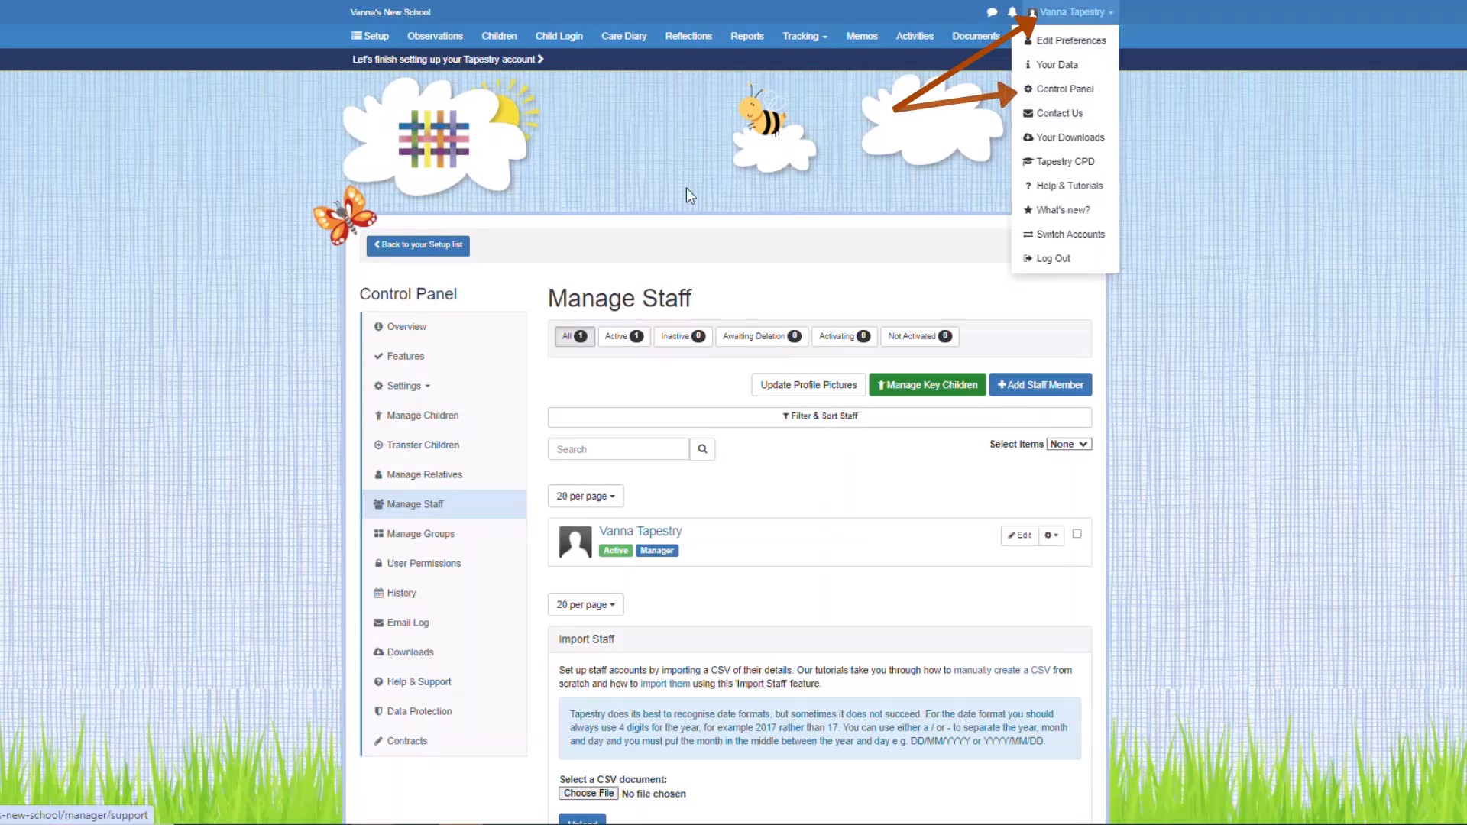
left_click(403, 248)
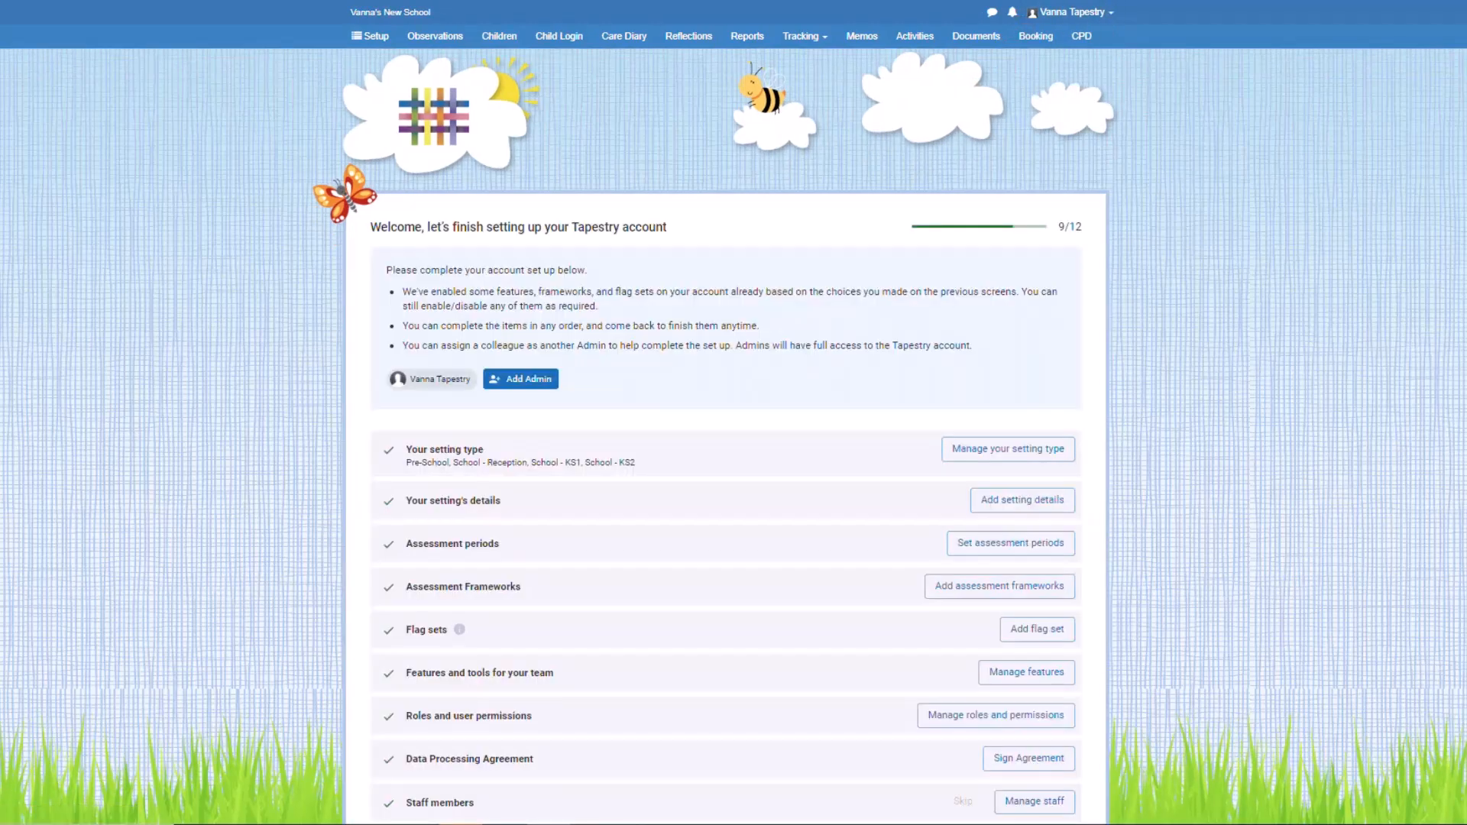
scroll(726, 458, "down", 5)
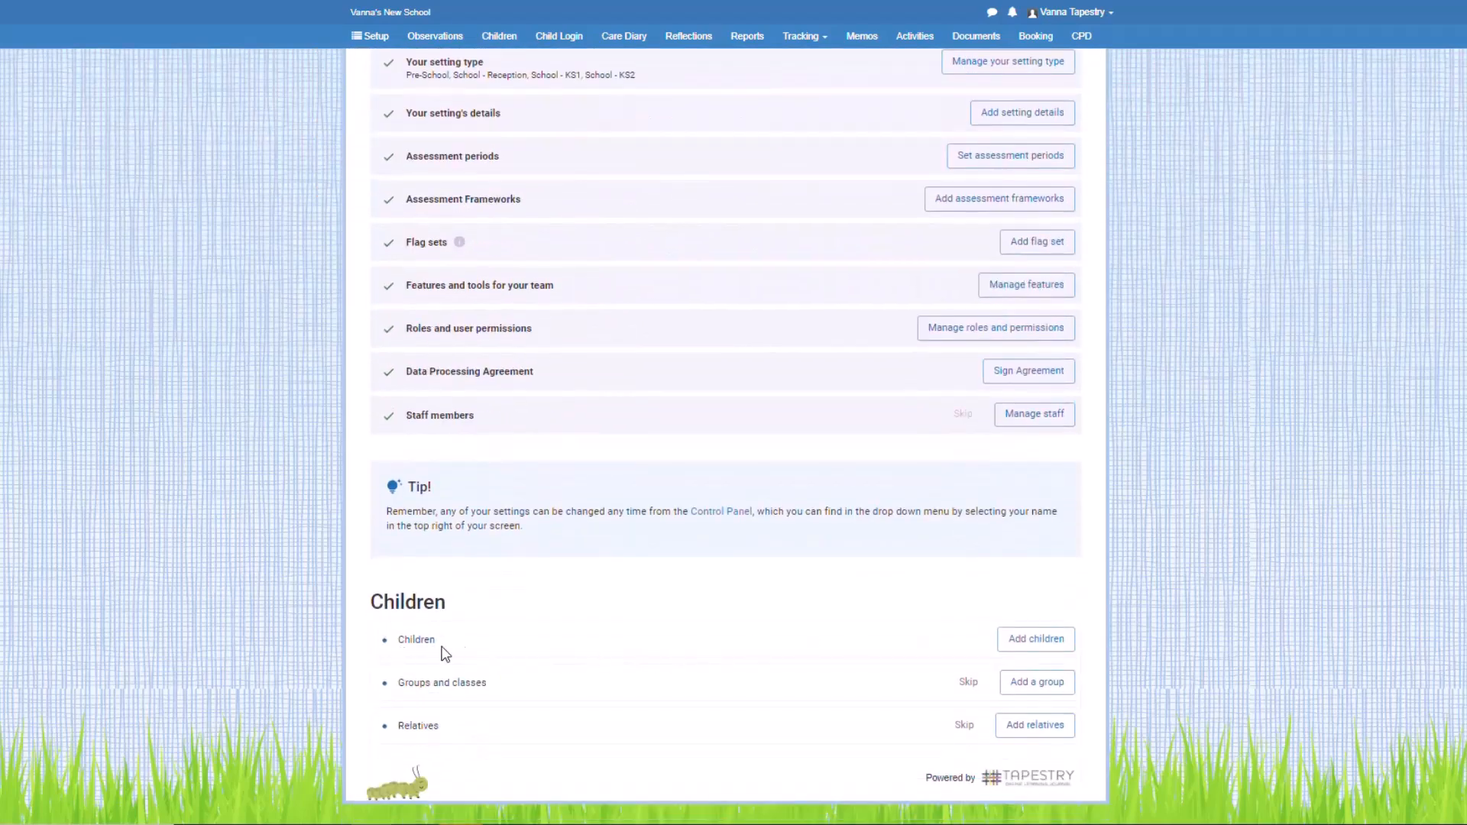
left_click(1063, 654)
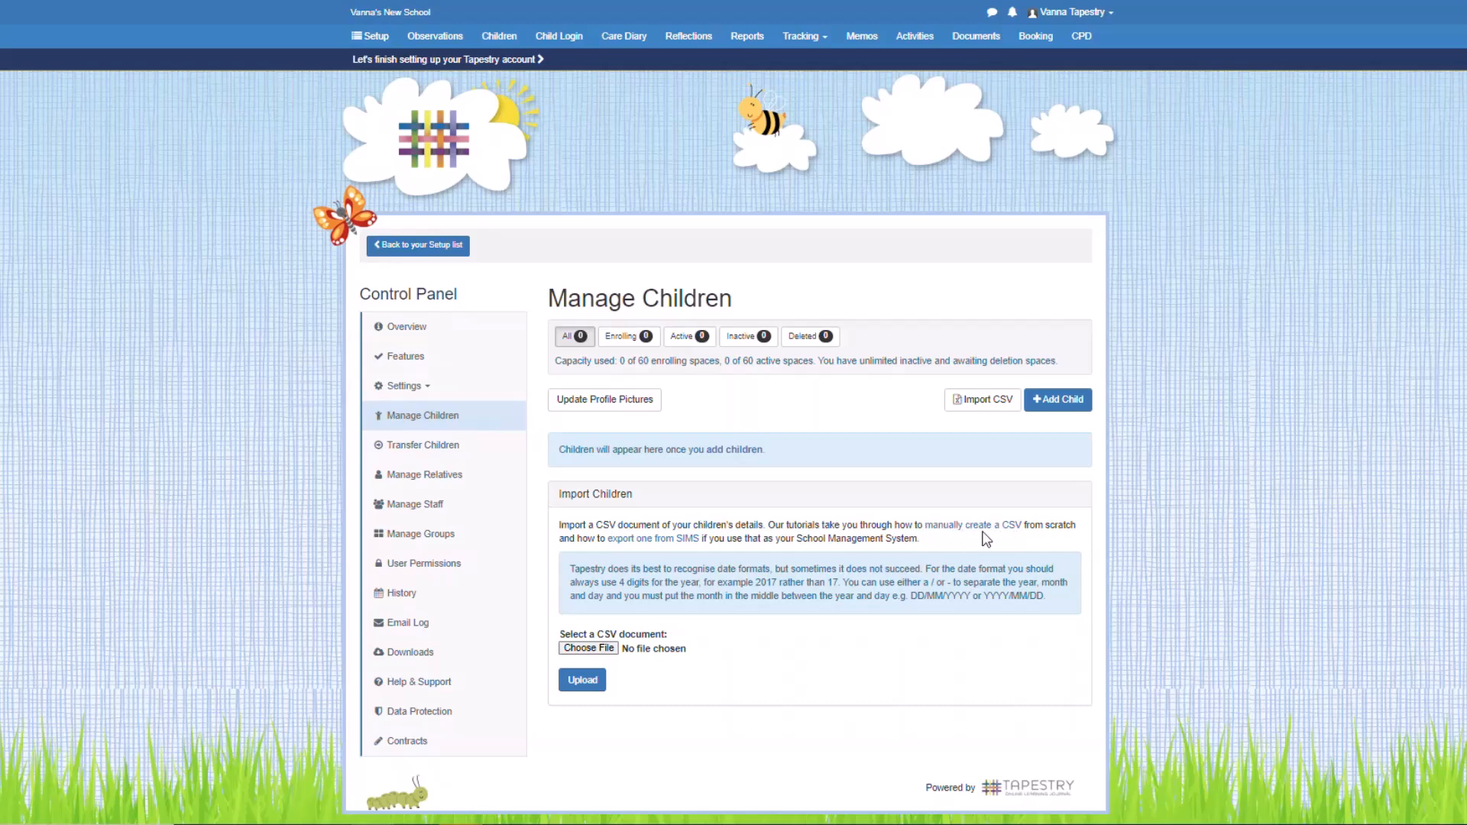
Step: Start a new child record with the first name Child and last name A
left_click(1060, 408)
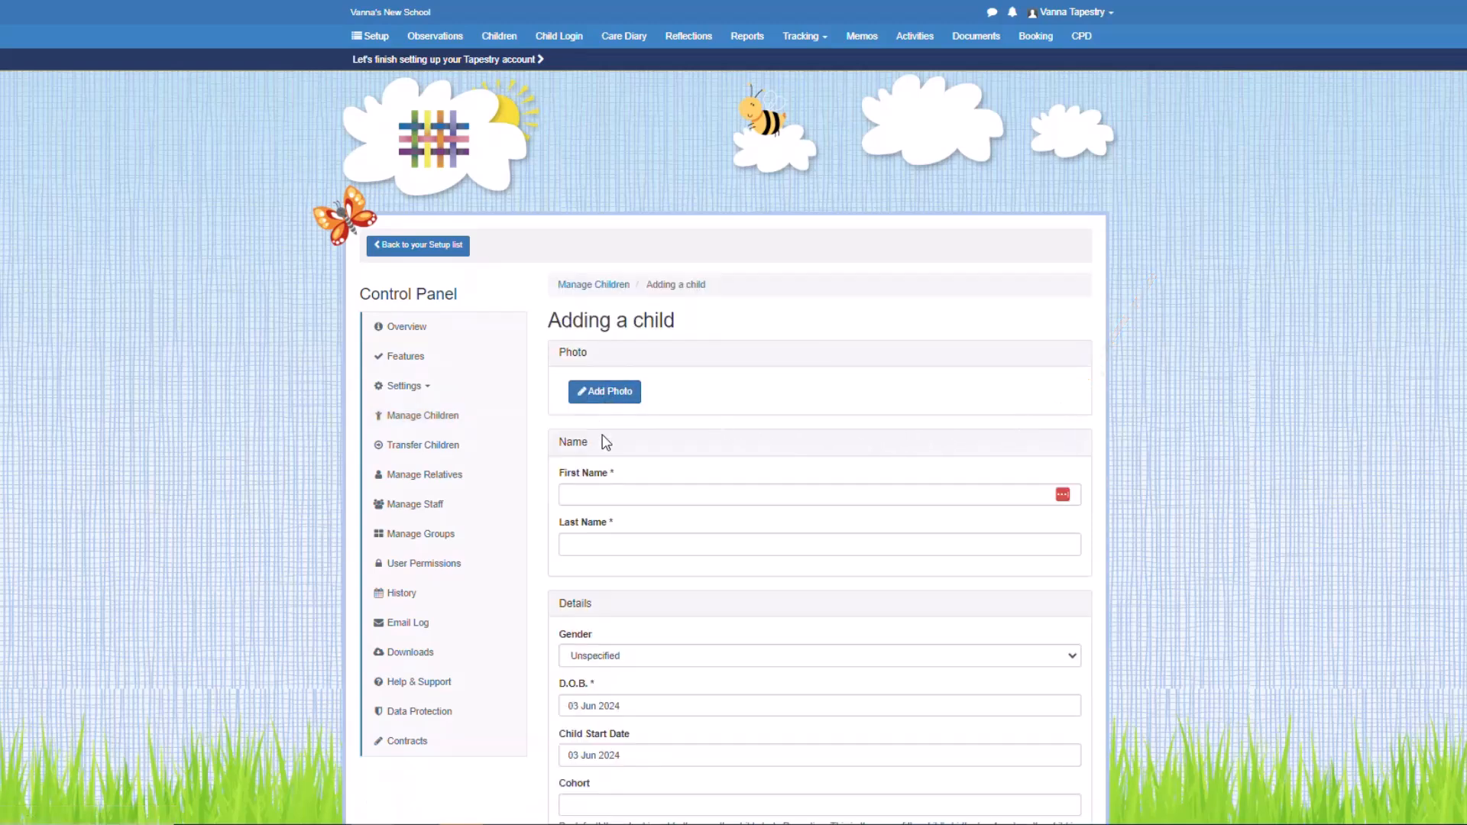
left_click(604, 490)
type("Child")
key("Tab")
type("A")
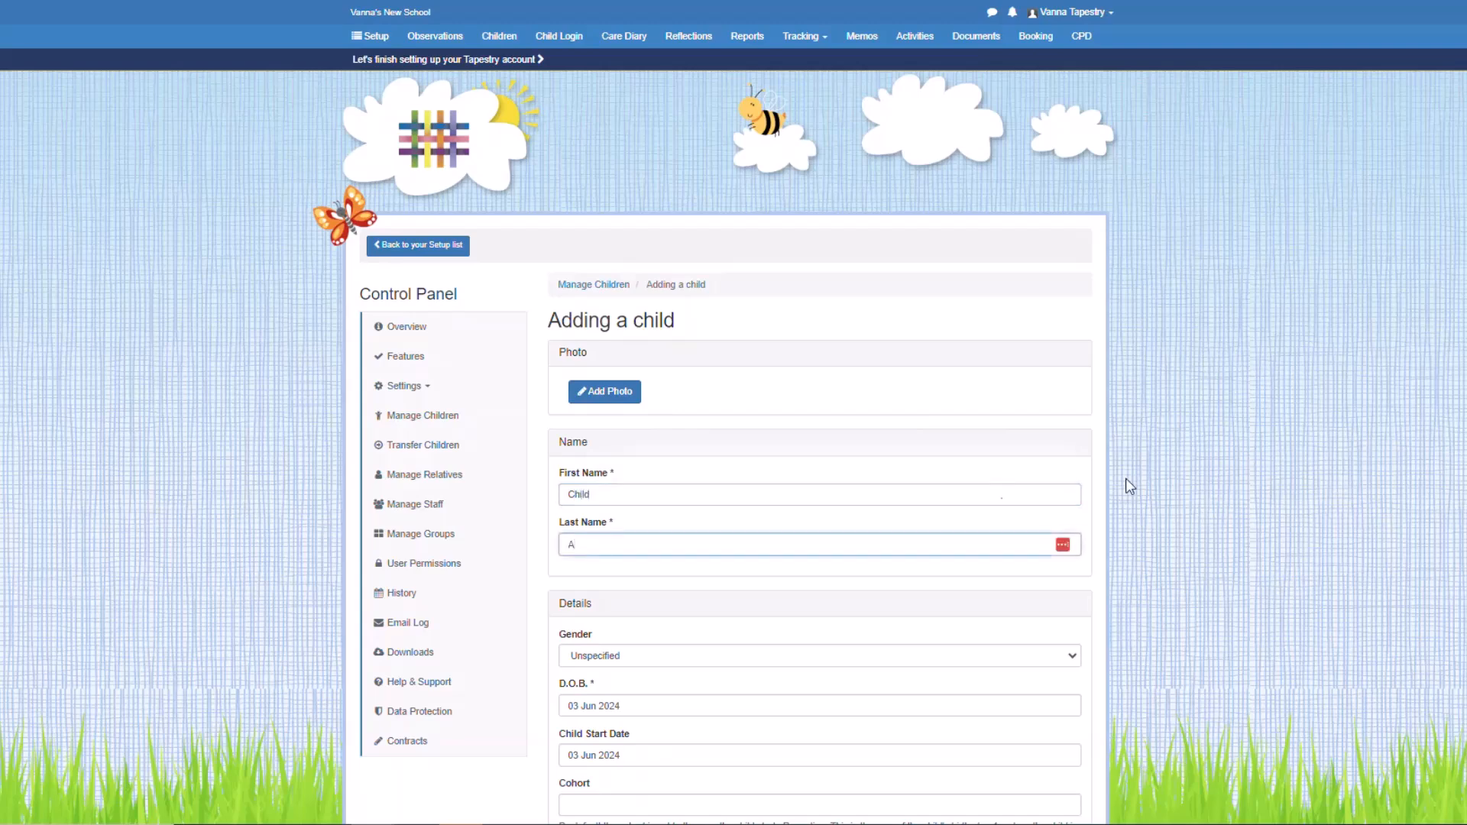
Step: Keep the child's status Active, allow relatives to view the child's about me page, and save the record
scroll(818, 459, "down", 4)
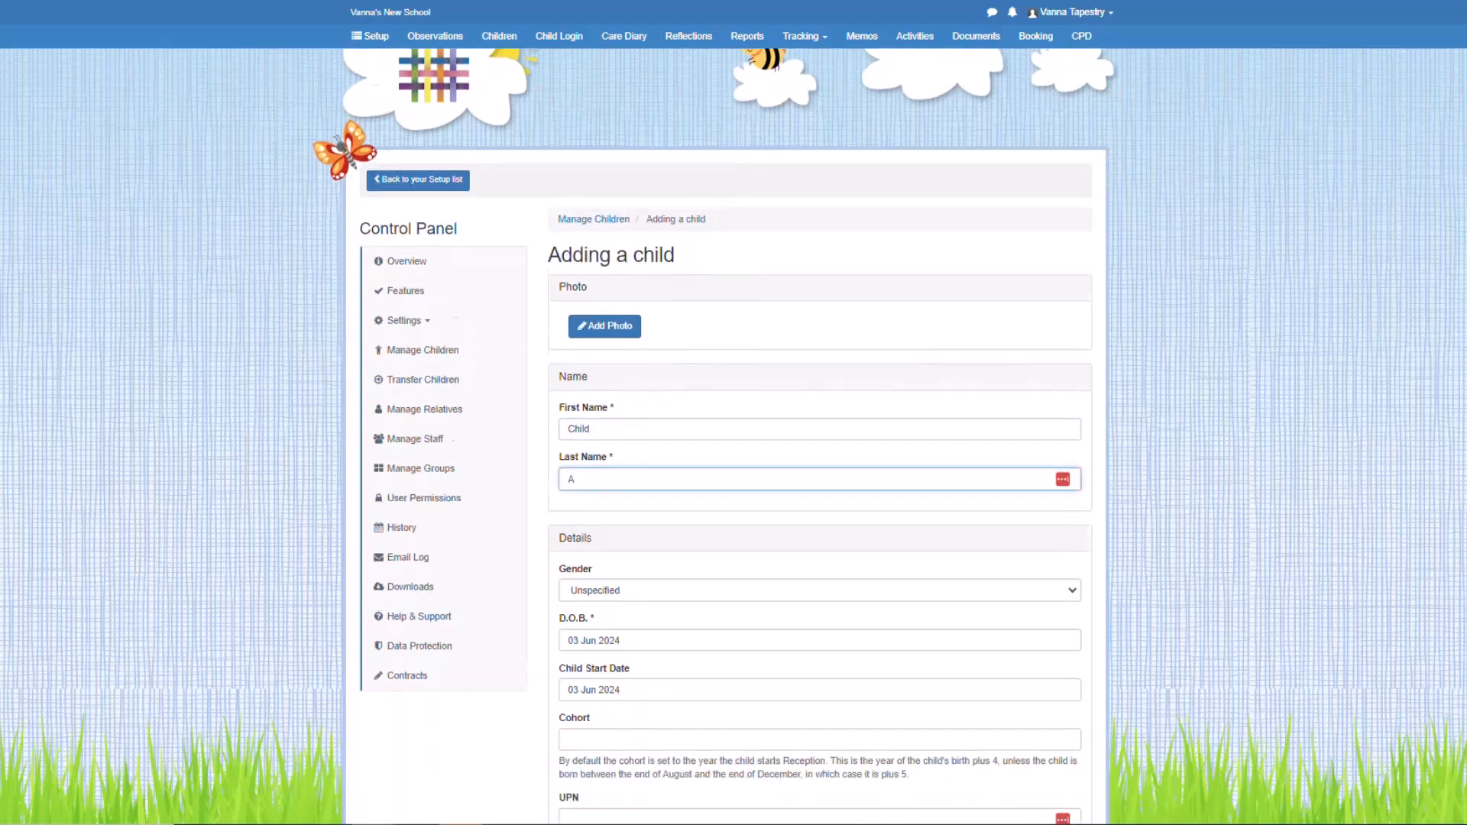
scroll(821, 435, "down", 7)
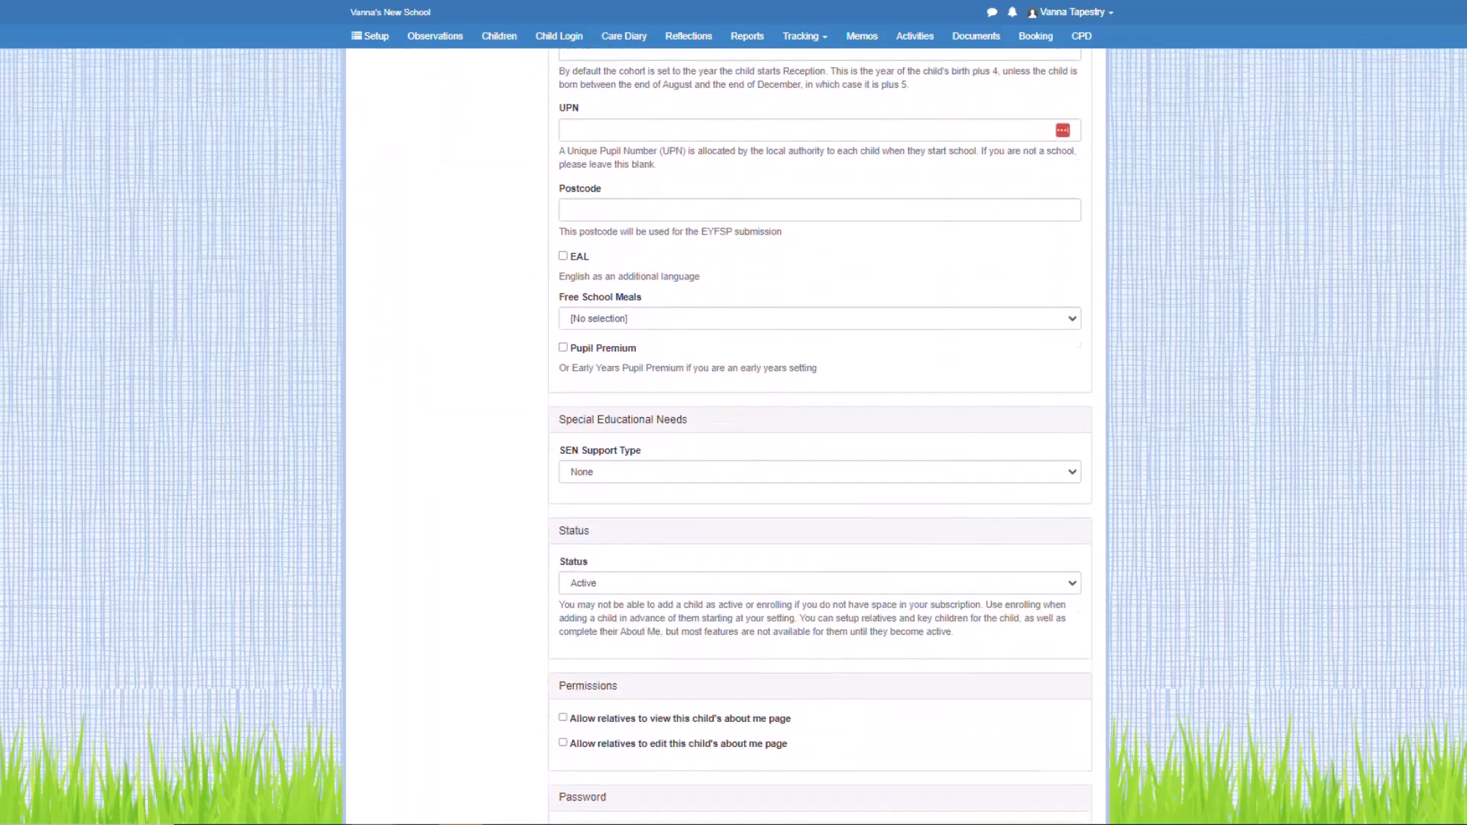
scroll(821, 436, "down", 2)
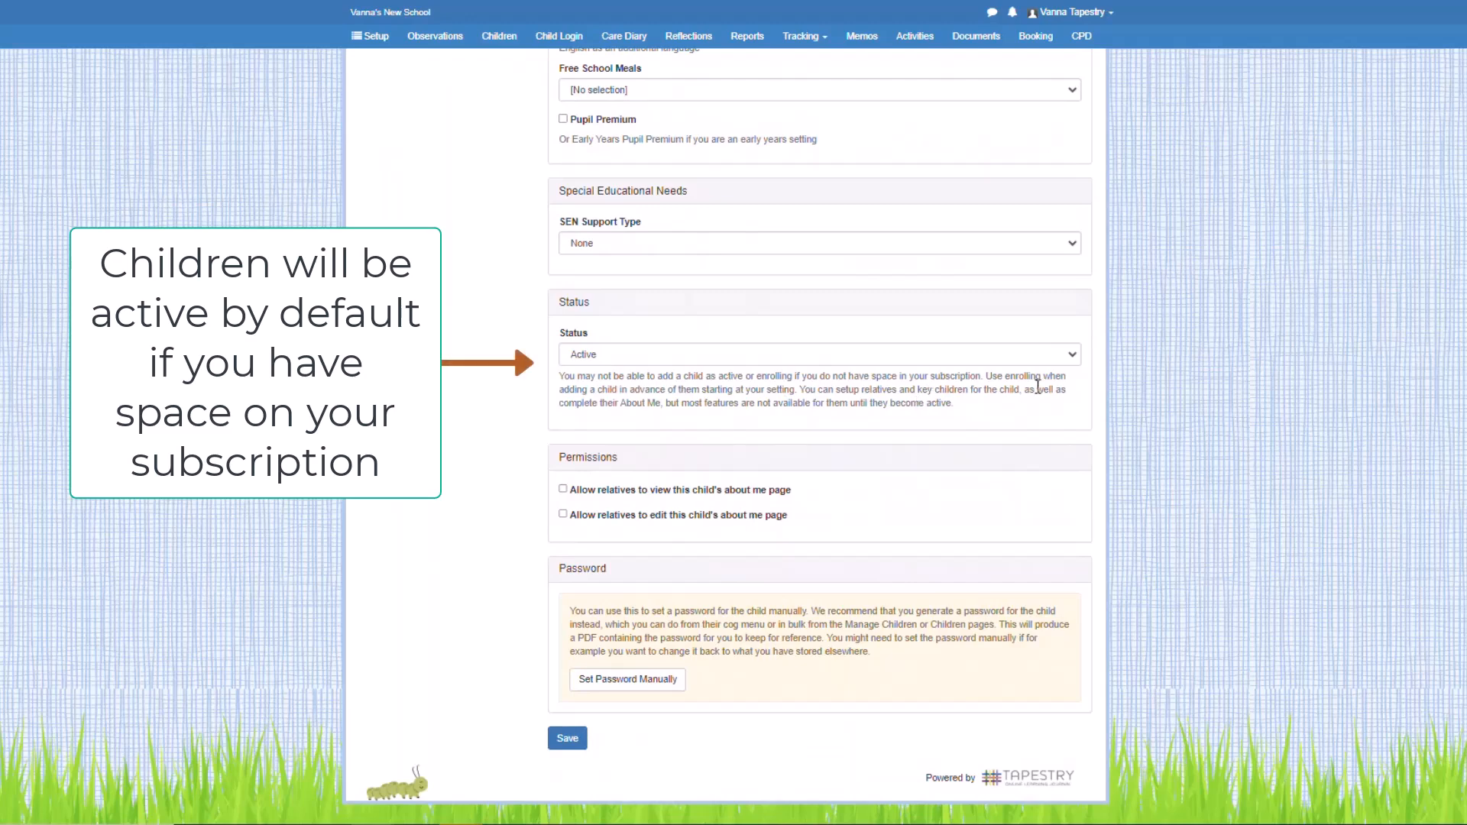
left_click(1073, 356)
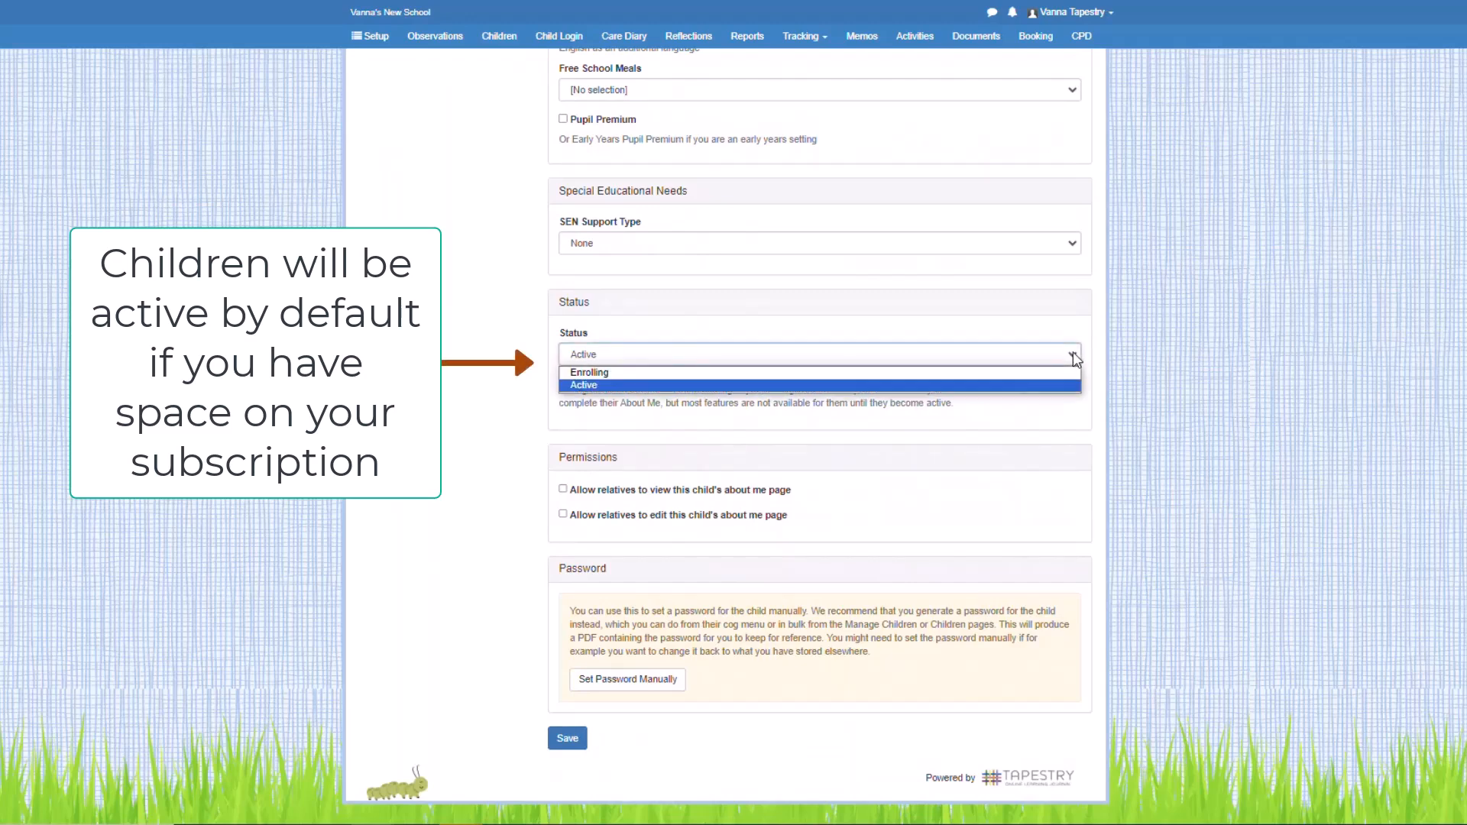
left_click(1073, 355)
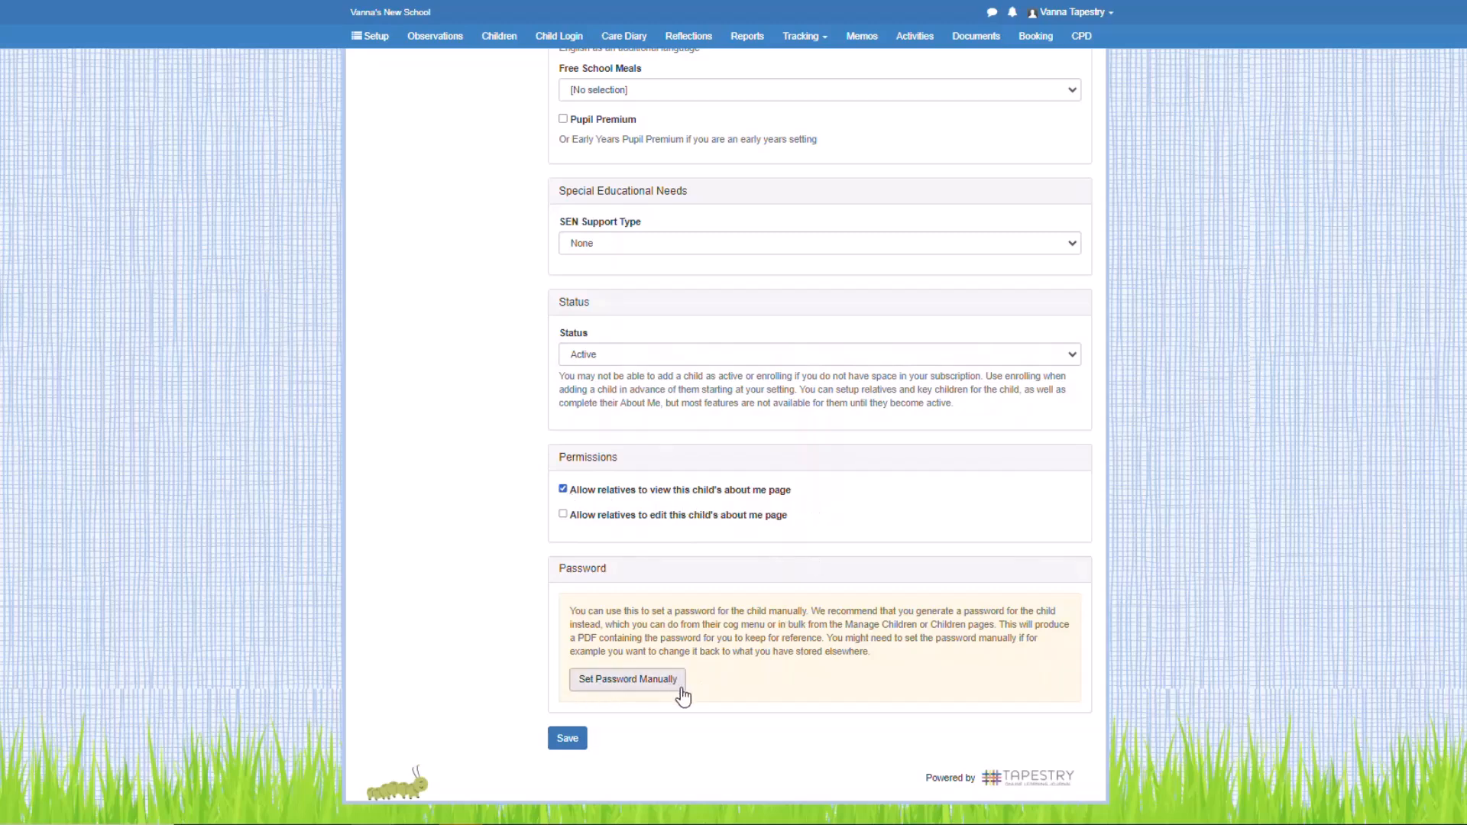
left_click(553, 741)
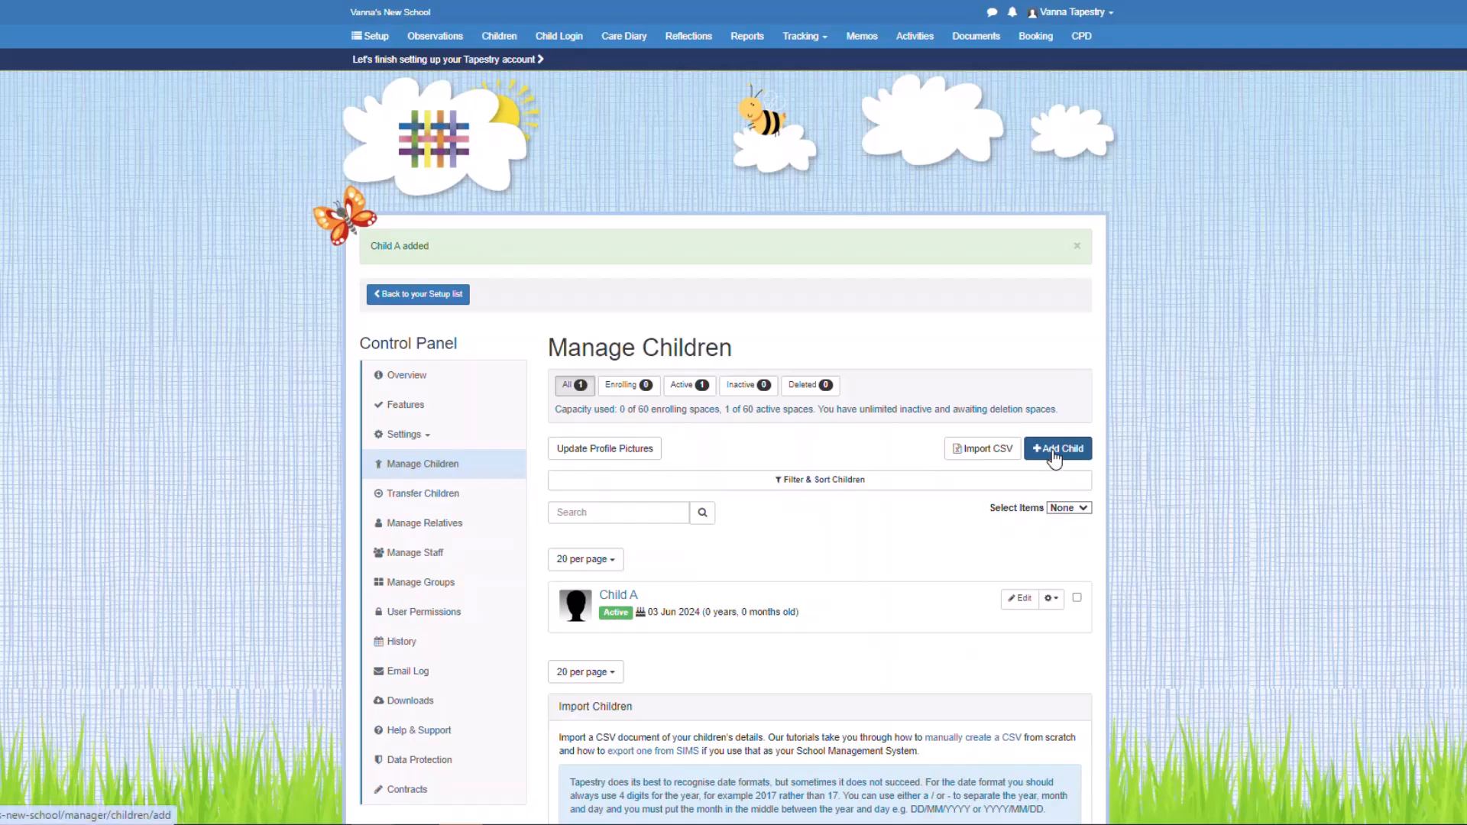
Step: Return to the setup checklist and open the Groups and classes task
left_click(446, 300)
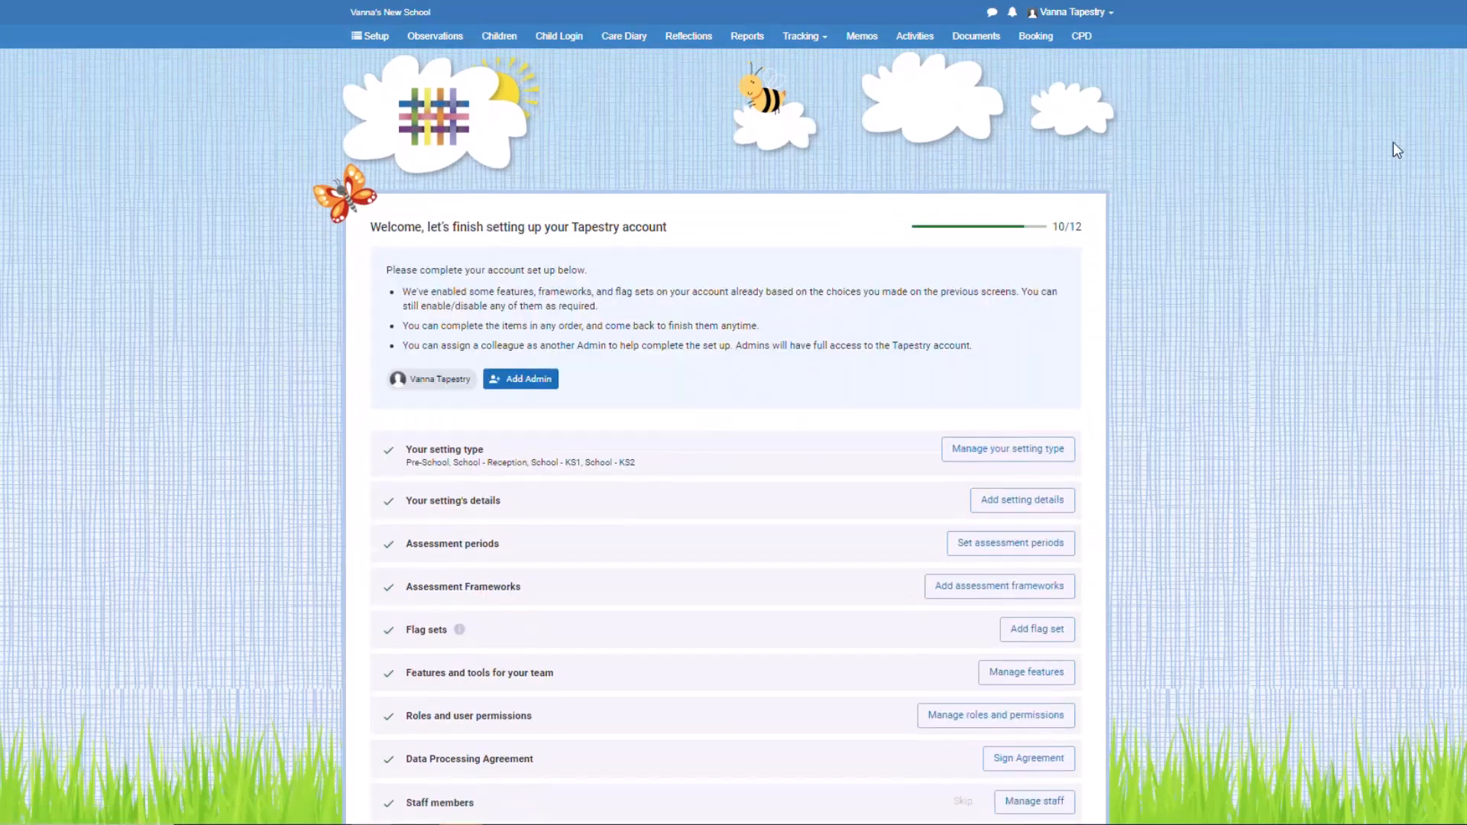
scroll(726, 436, "down", 5)
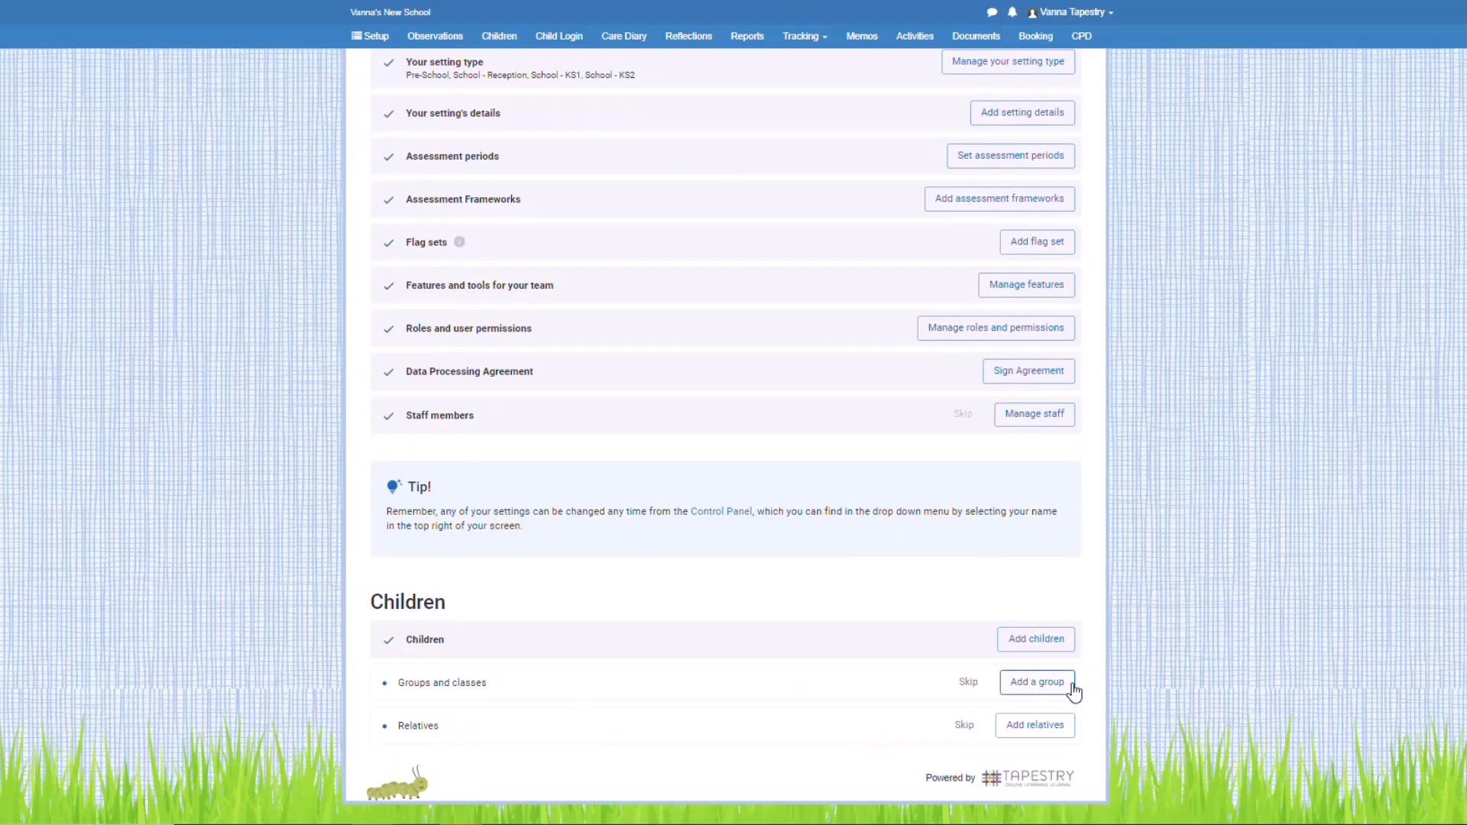
left_click(1073, 688)
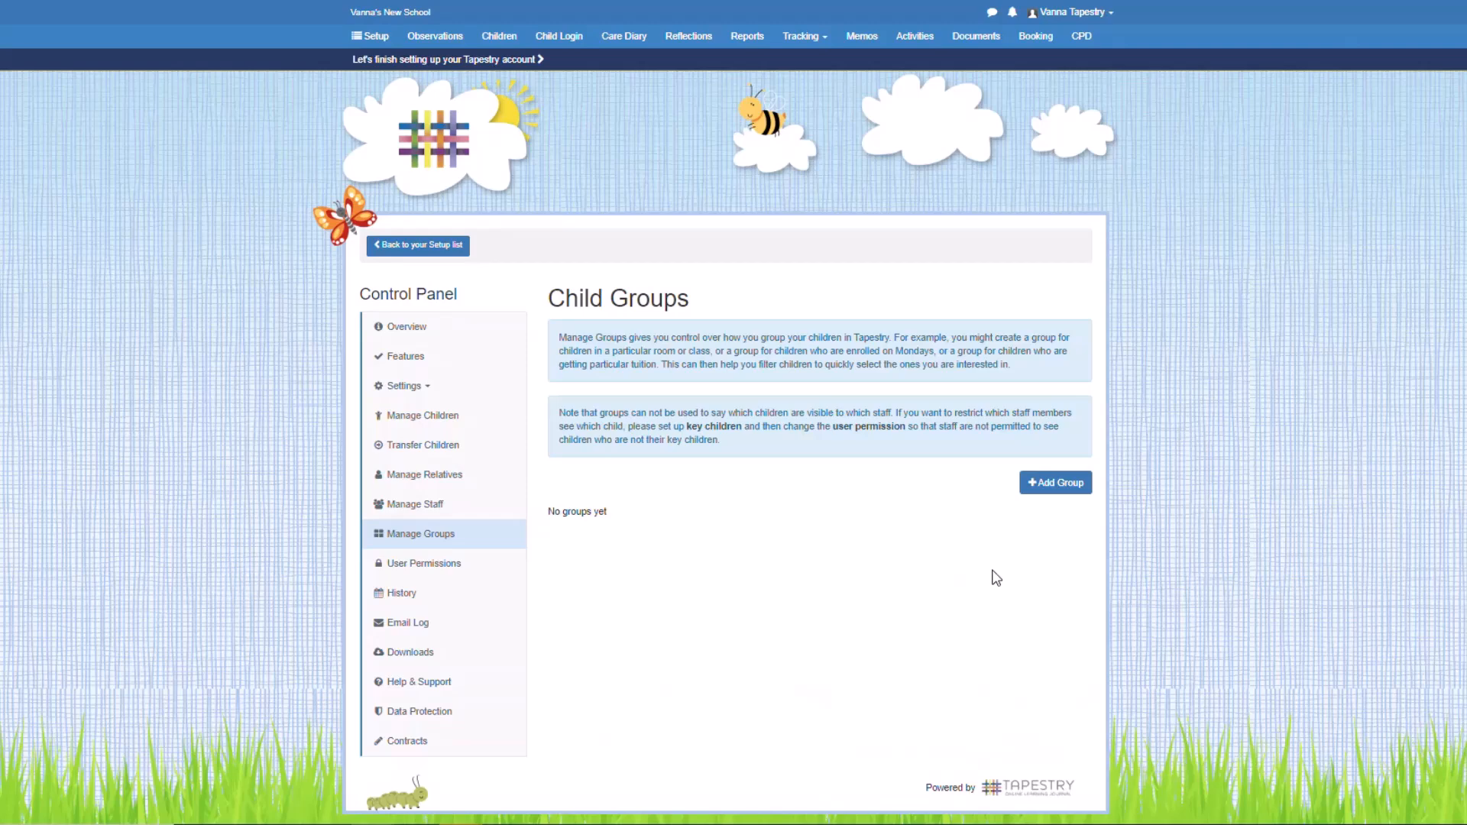
Step: Start a new child group and name it Hedgehogs
left_click(1082, 489)
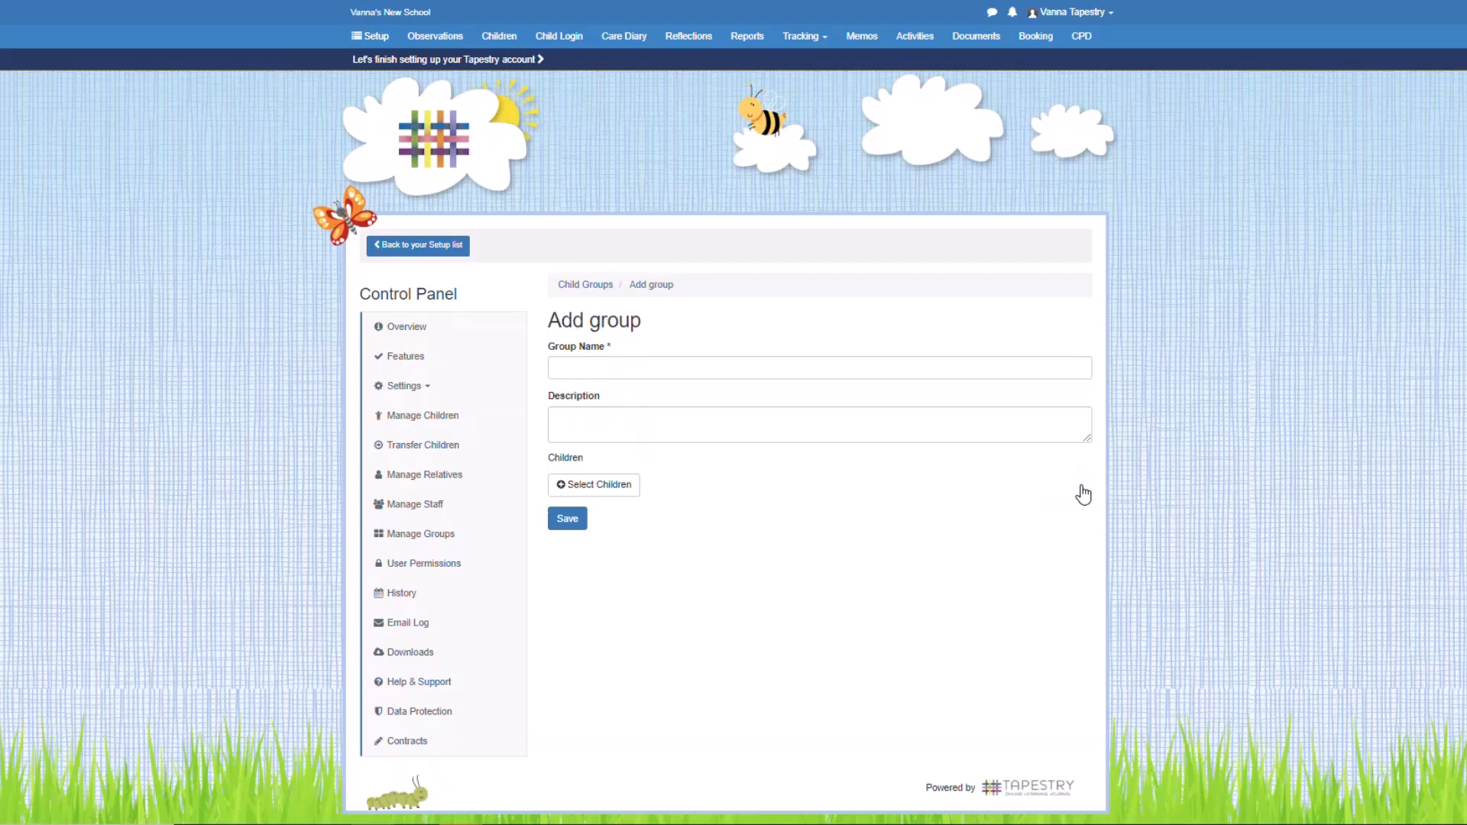
left_click(658, 369)
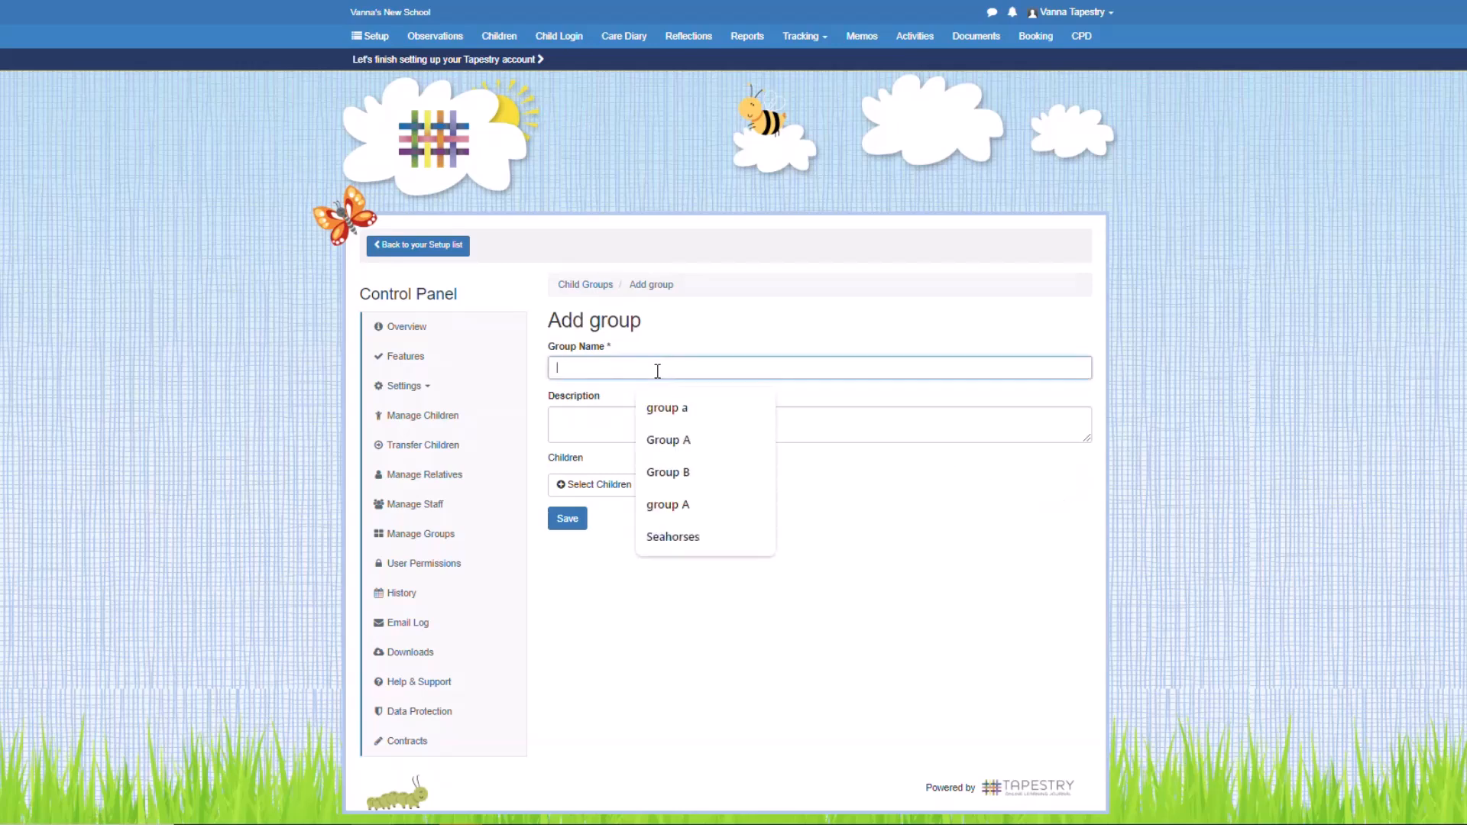
type("Hedgehogs")
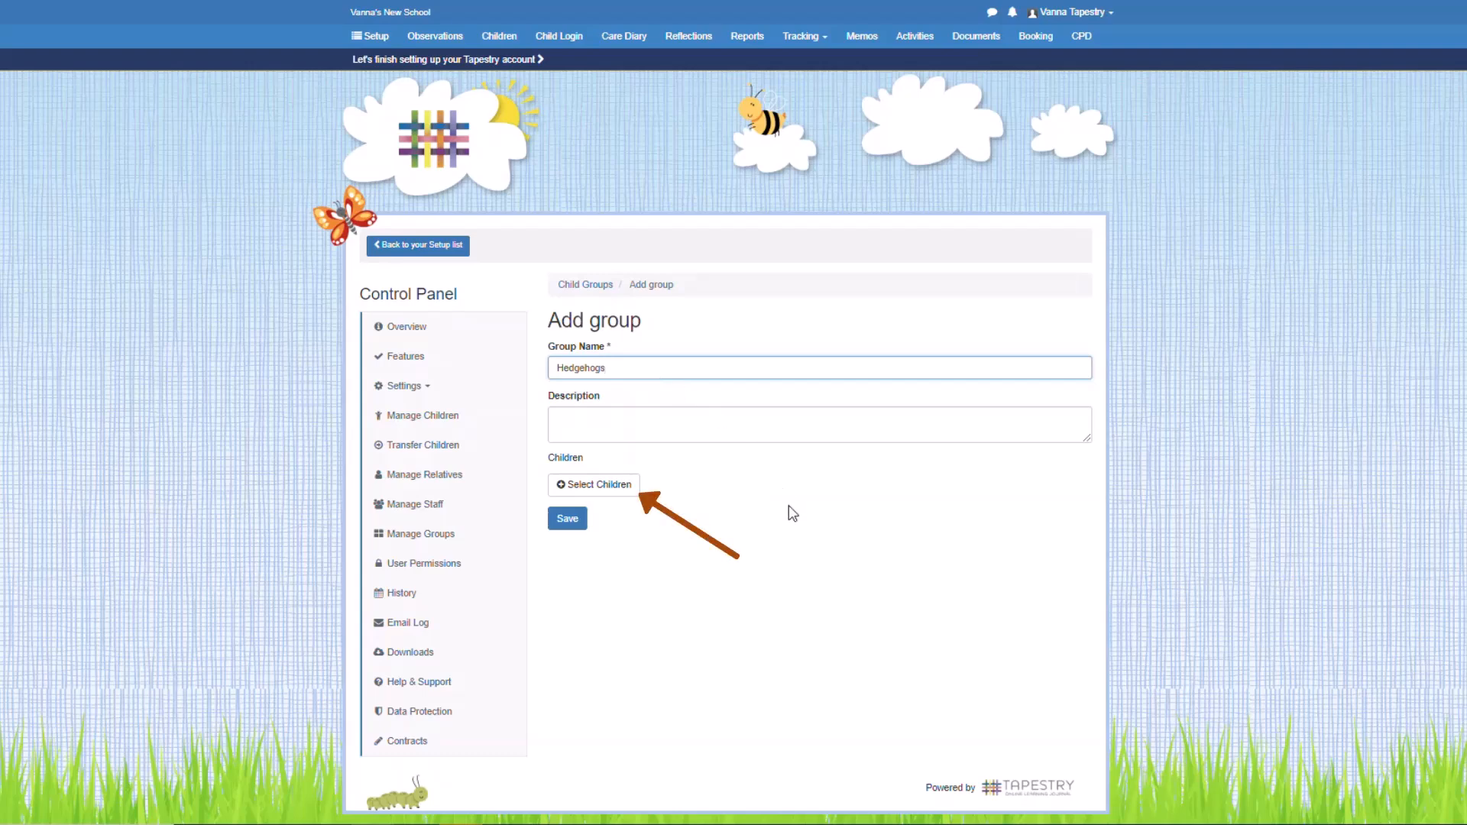
Step: Select Child A as a member of the Hedgehogs group and save the group
left_click(627, 489)
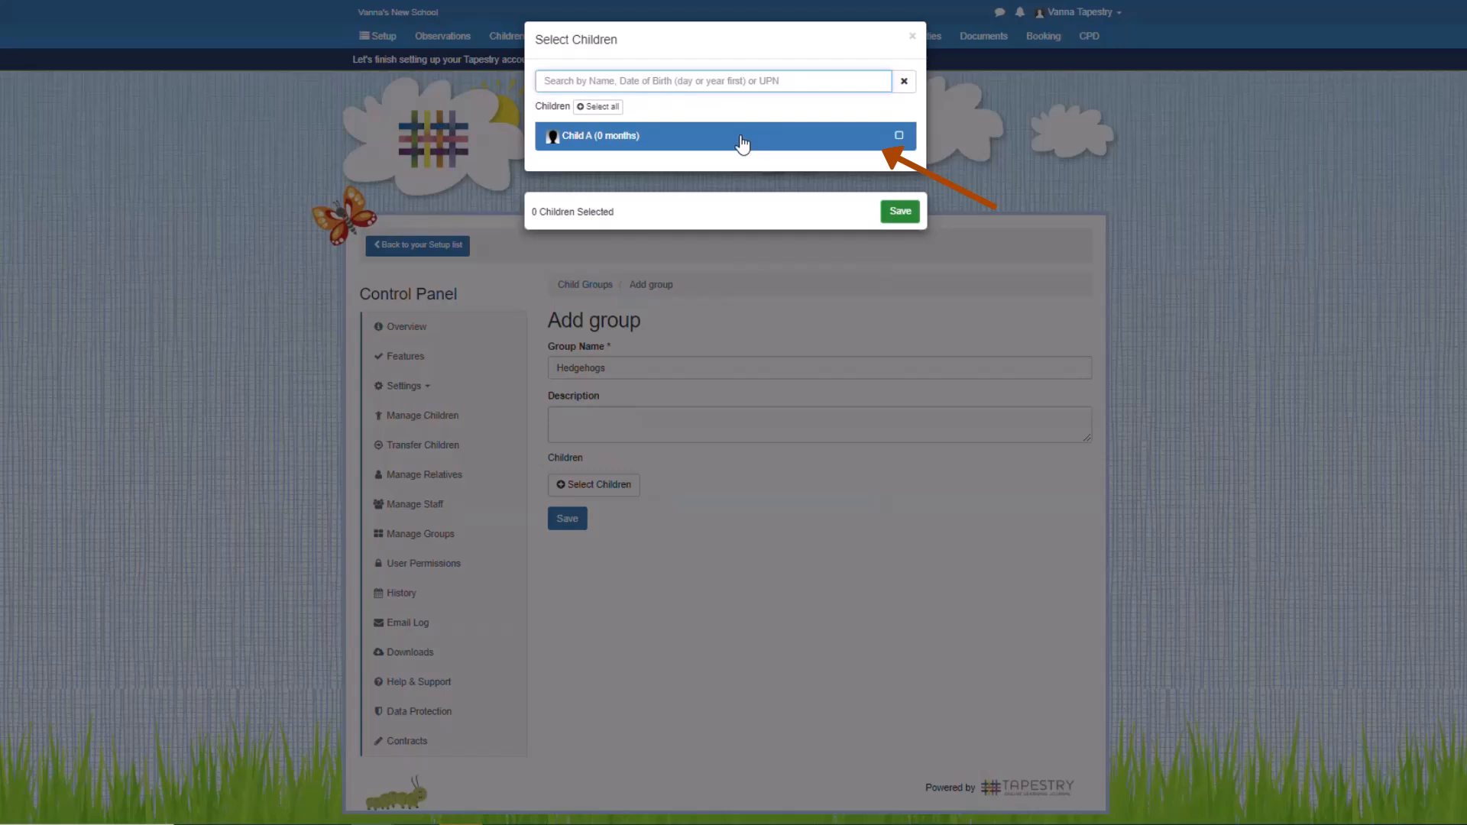
left_click(741, 144)
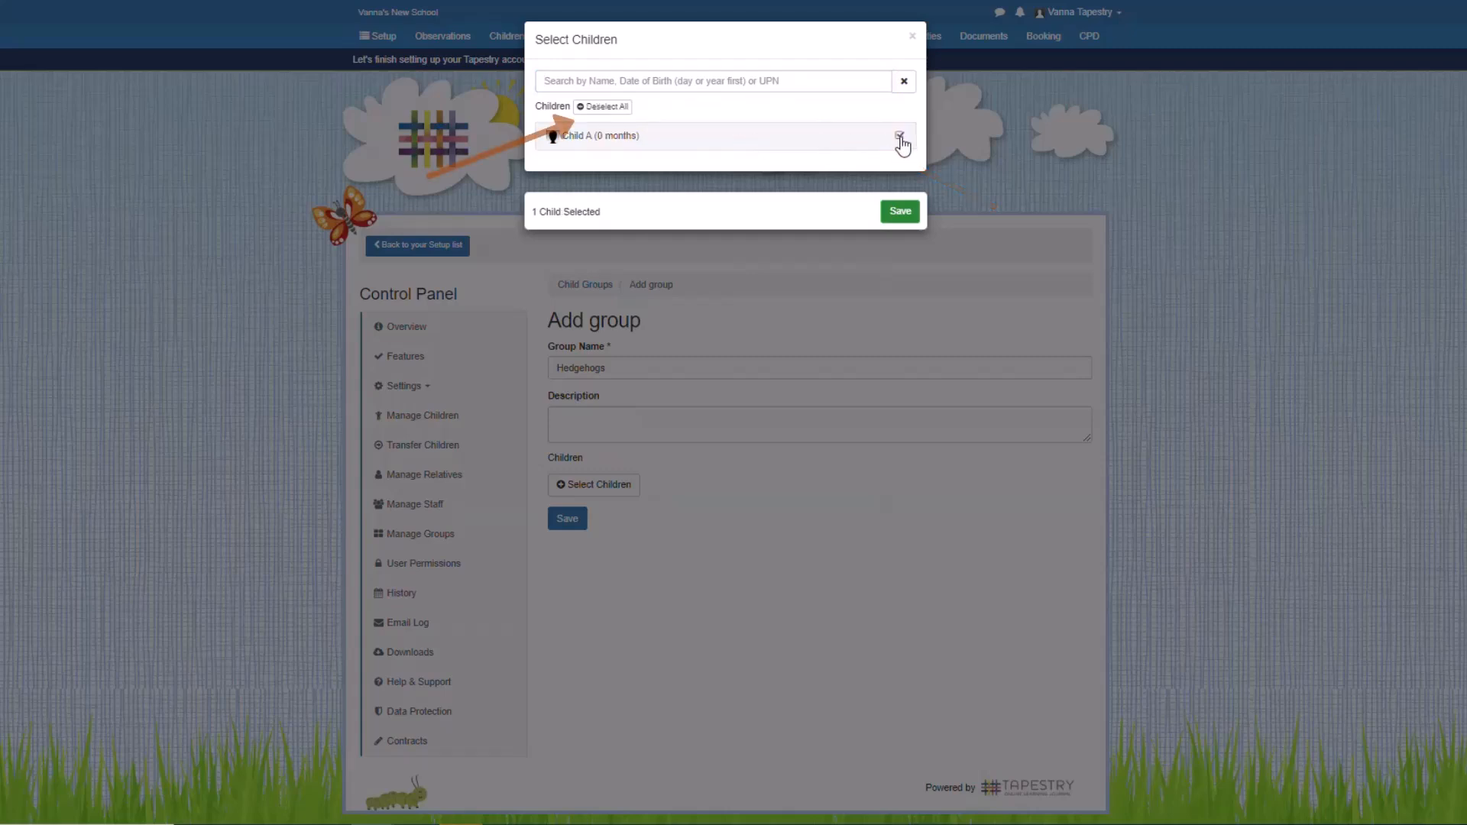
left_click(596, 115)
left_click(598, 115)
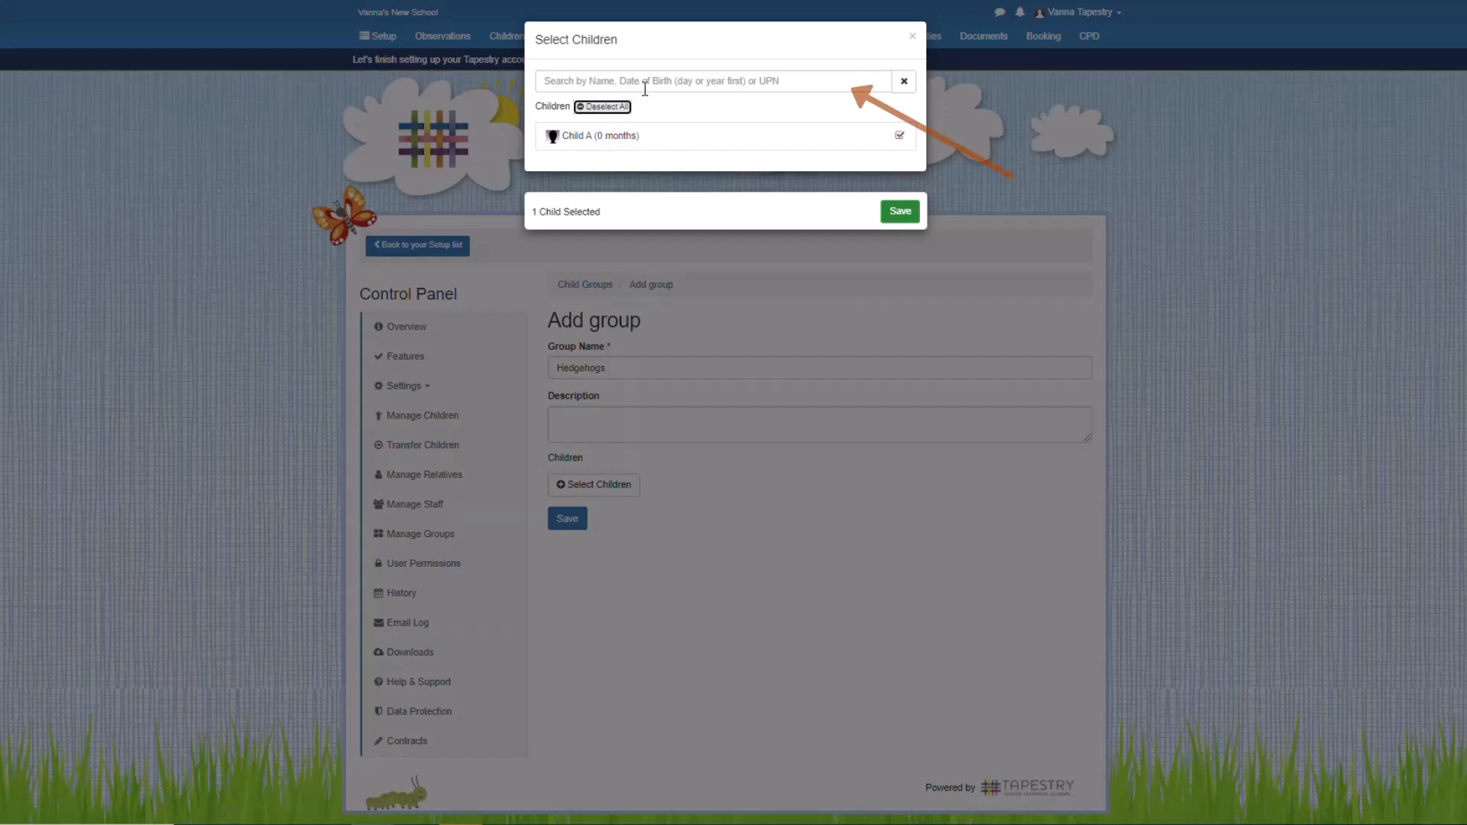
left_click(728, 83)
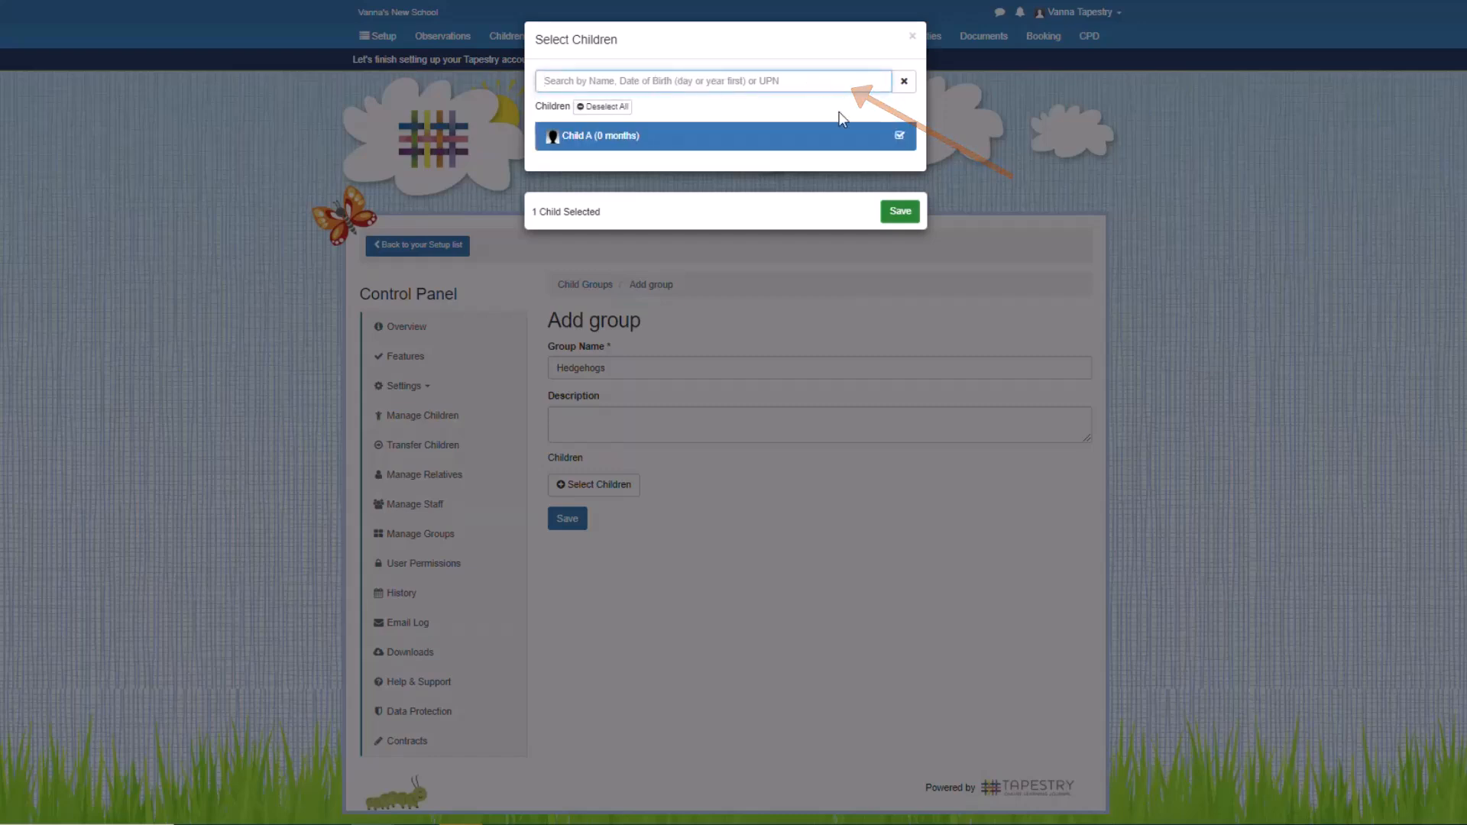
left_click(901, 213)
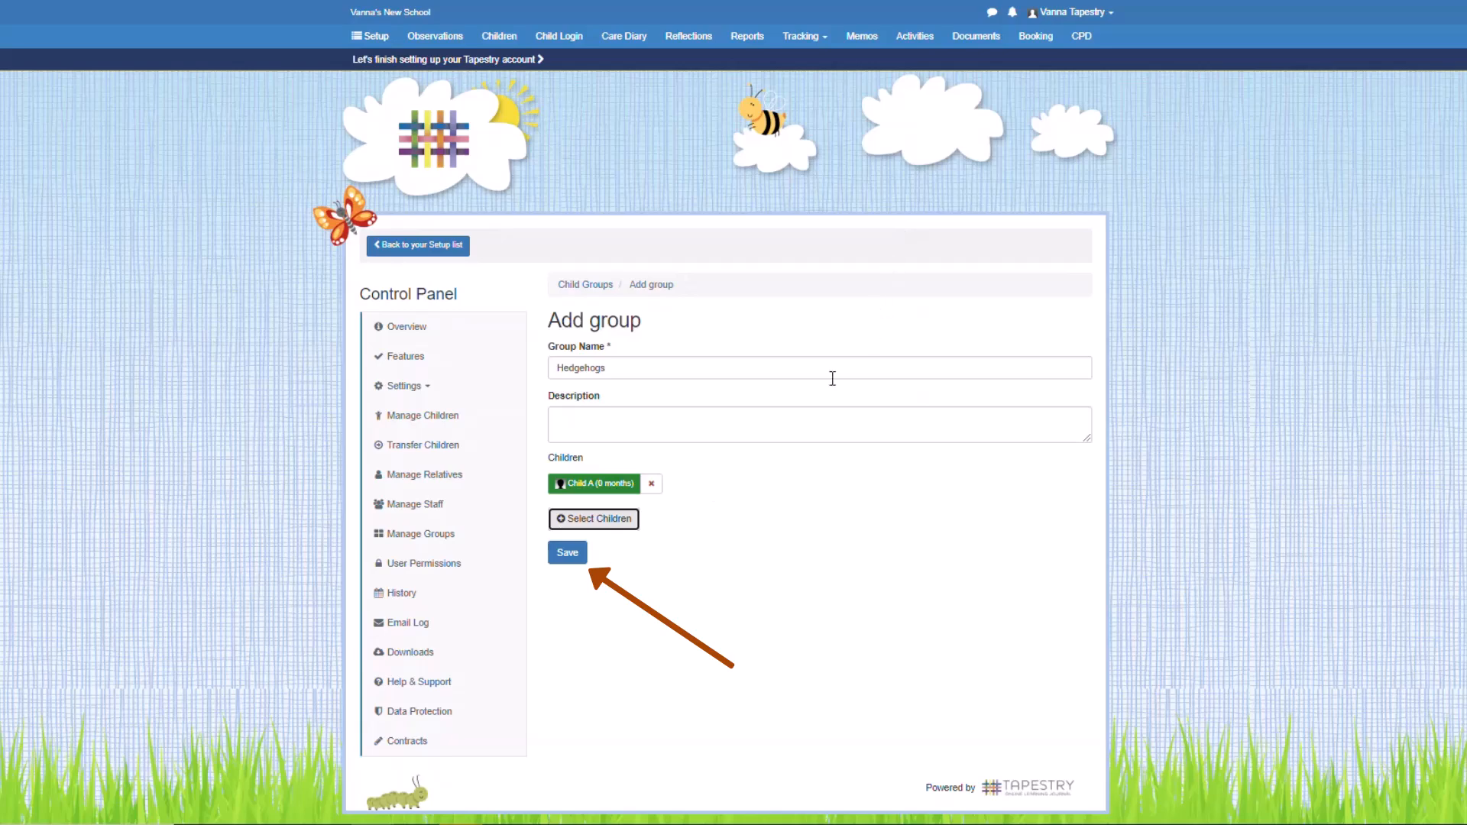
left_click(575, 565)
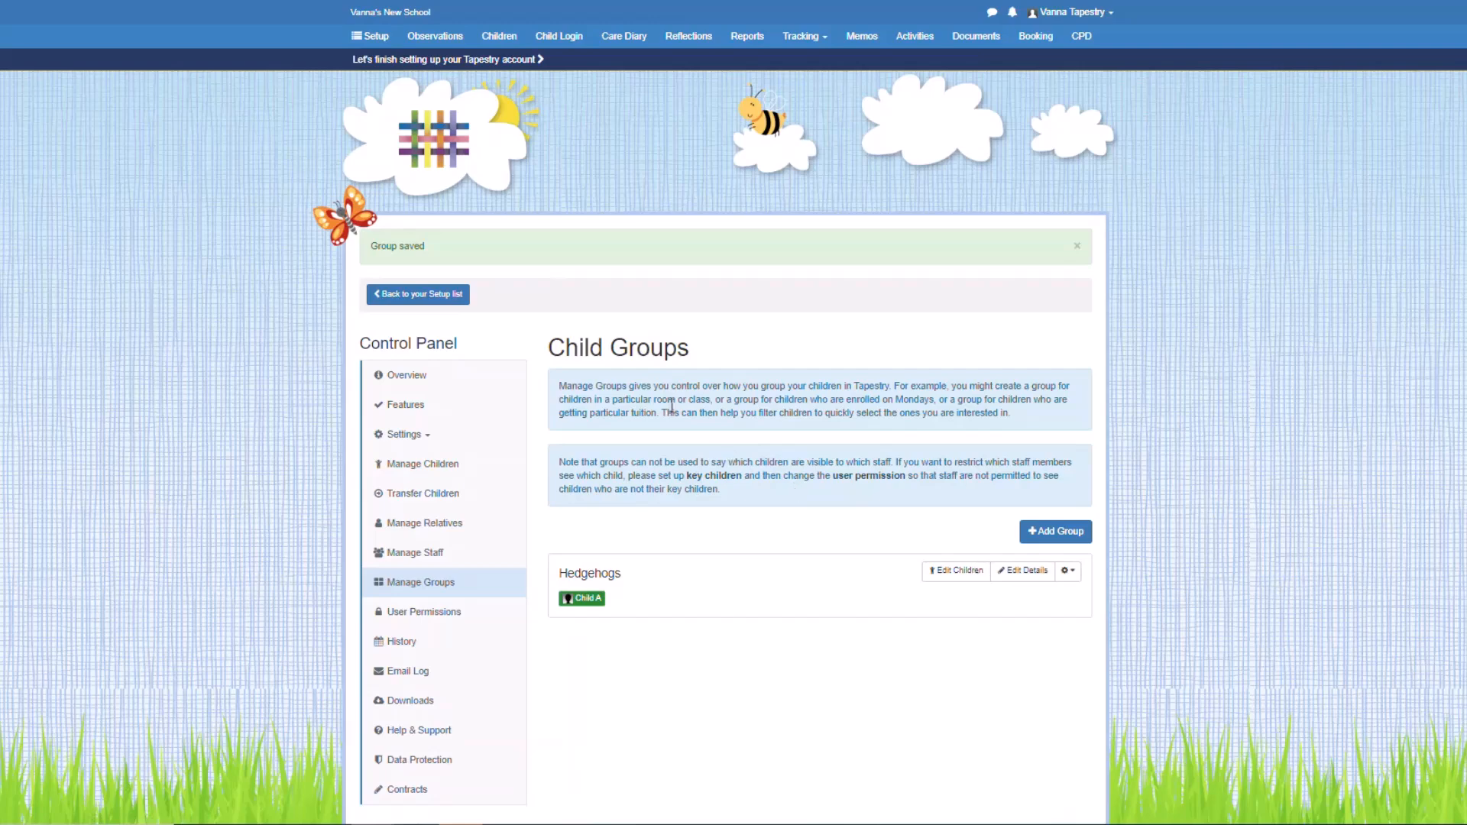
Step: Return to the setup checklist and open the Relatives task
left_click(407, 295)
scroll(733, 458, "down", 2)
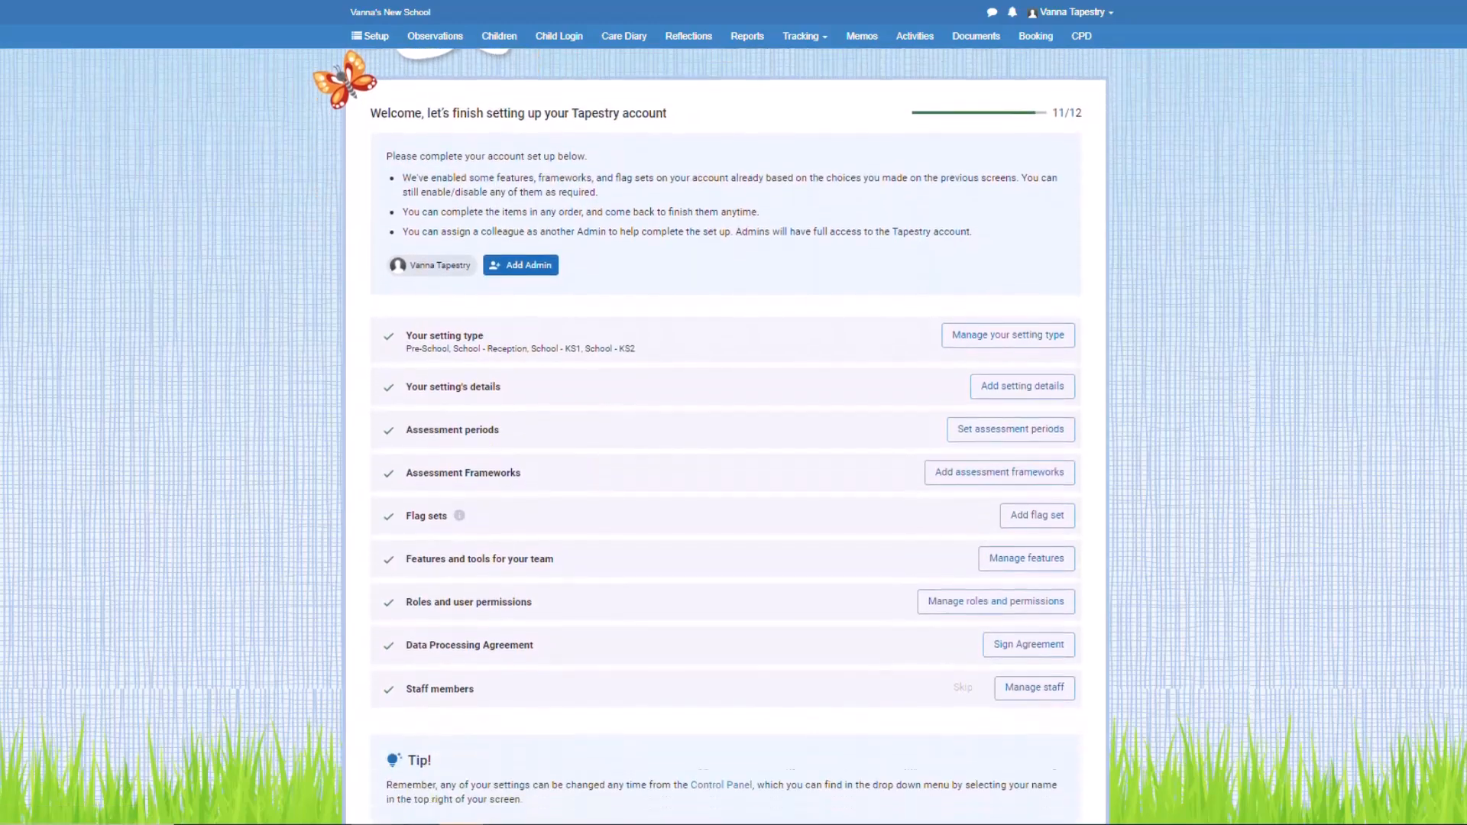
scroll(734, 458, "down", 4)
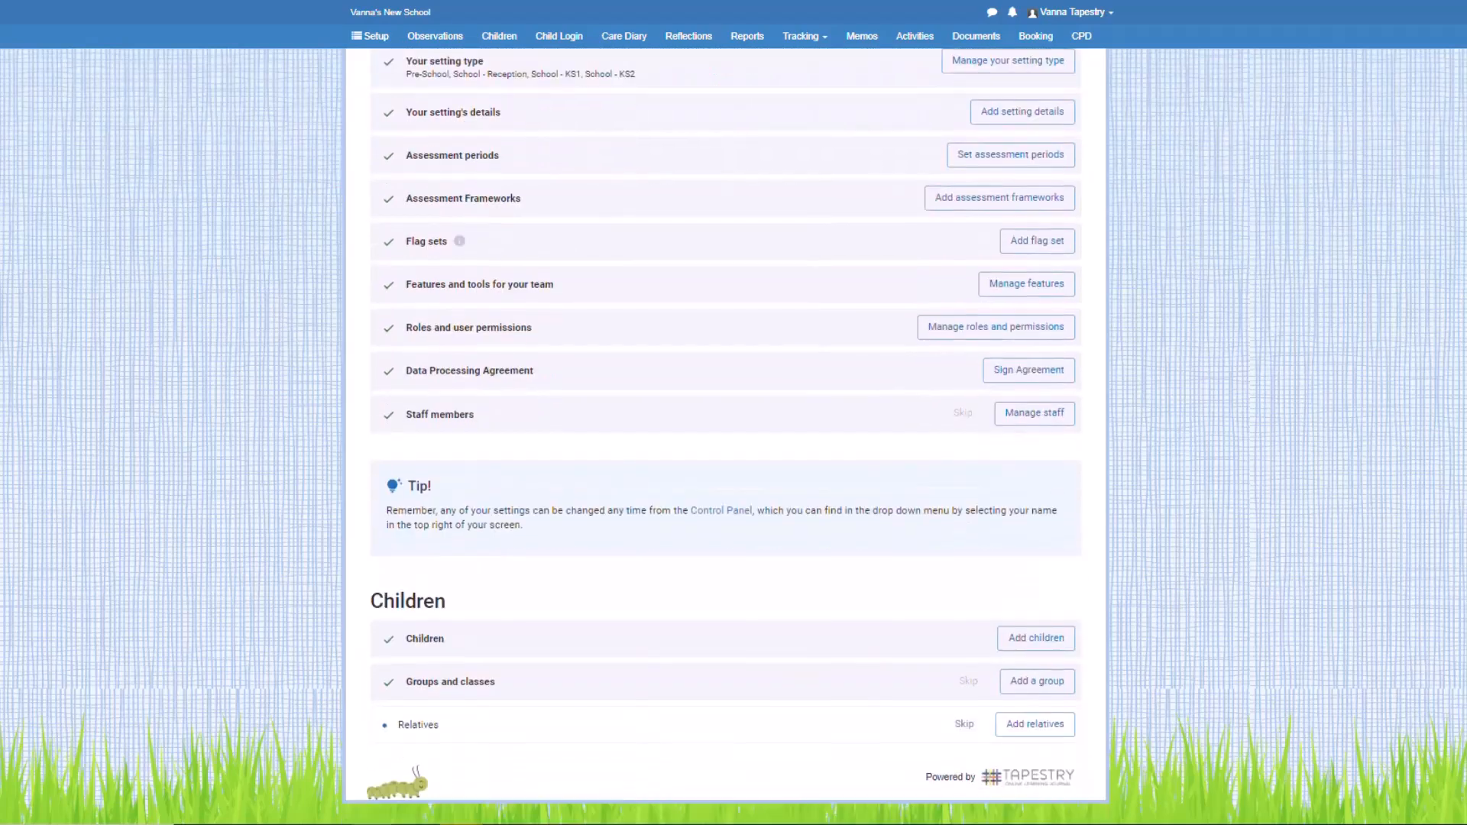
left_click(1049, 734)
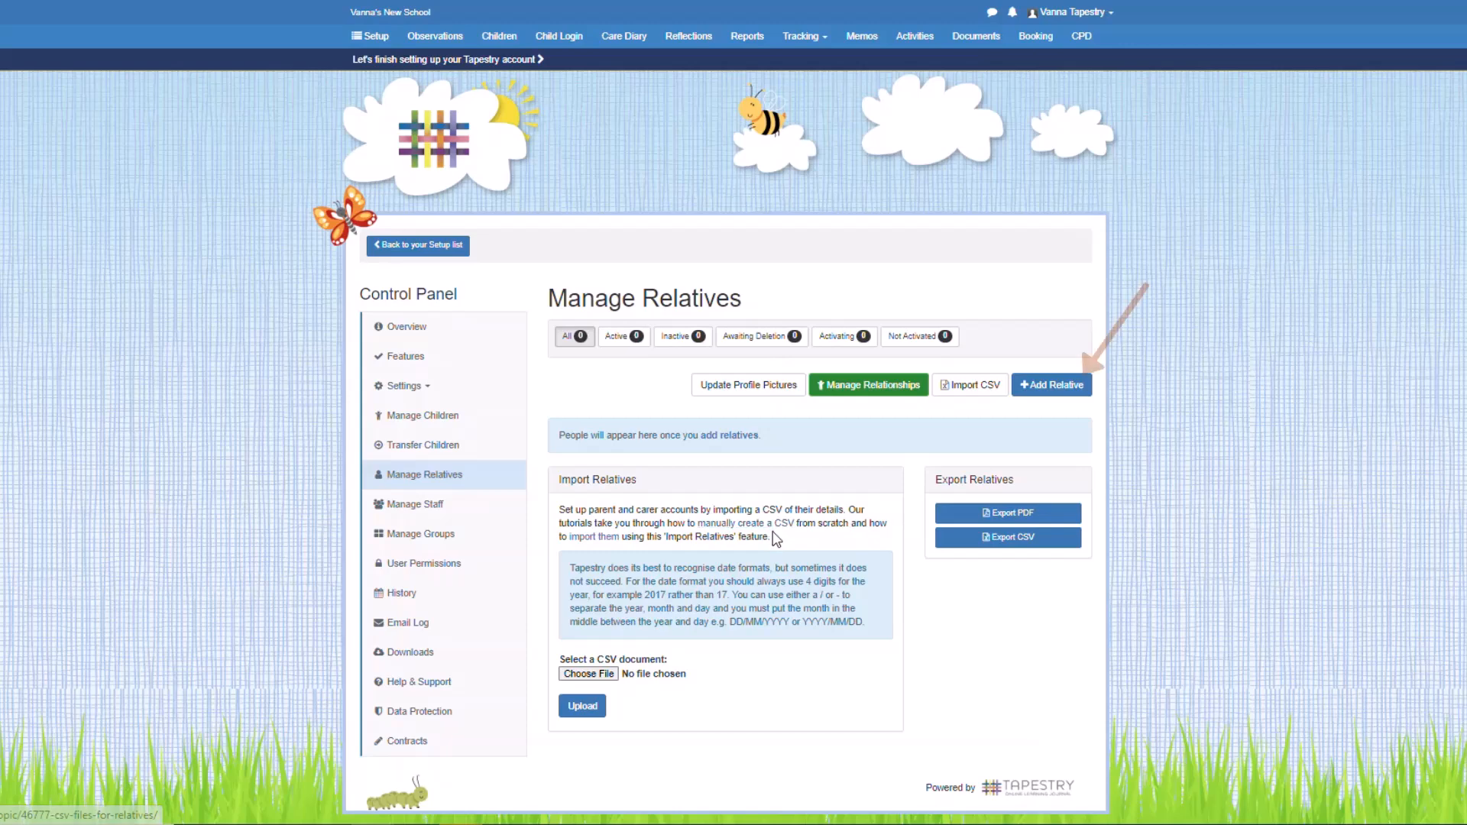
Step: Start a new relative record with first name Relative and last name A, and fill in the relative's email address
left_click(1086, 397)
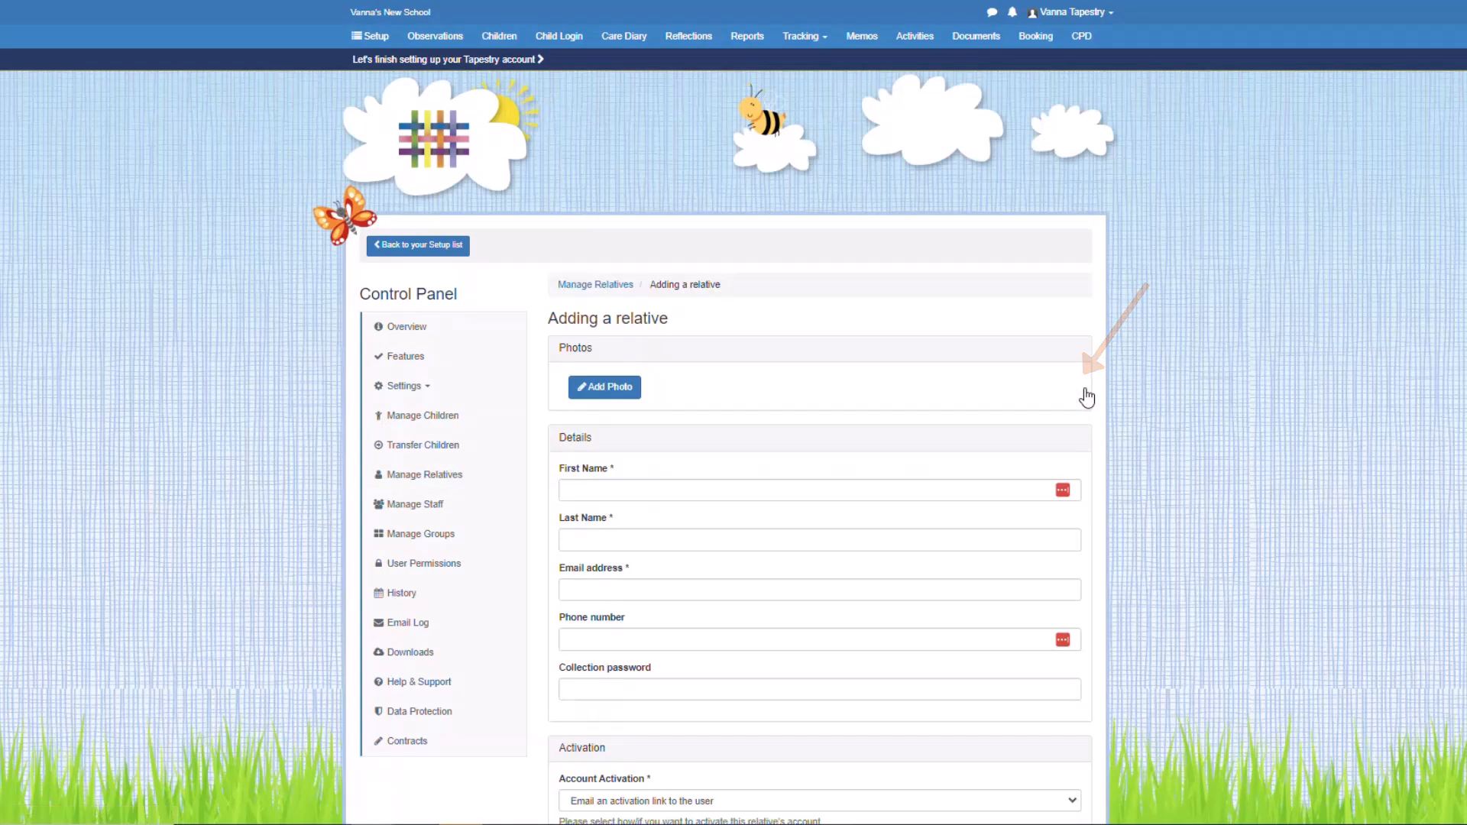
left_click(750, 493)
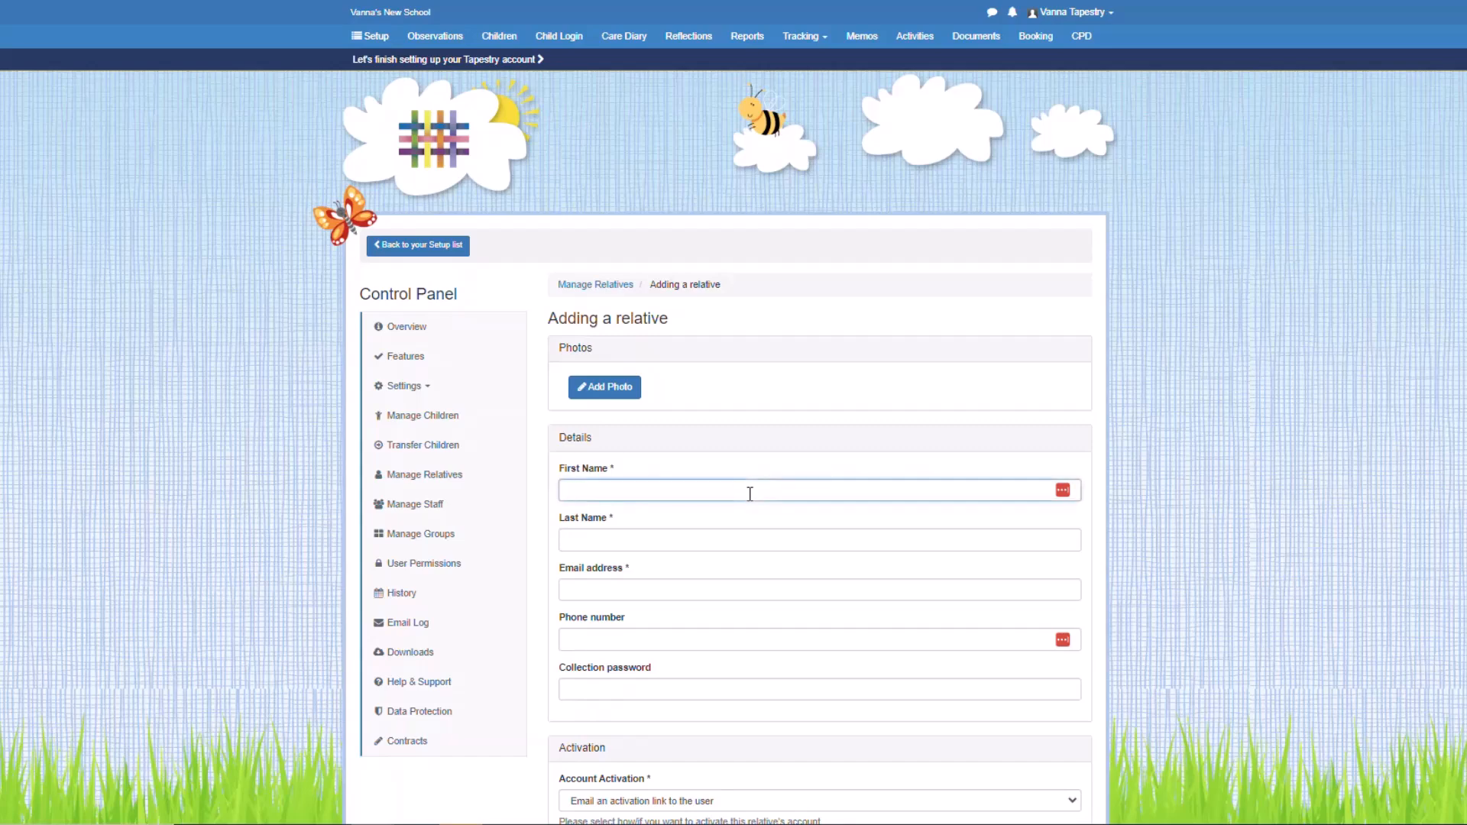
key("Tab")
type("A")
key("Tab")
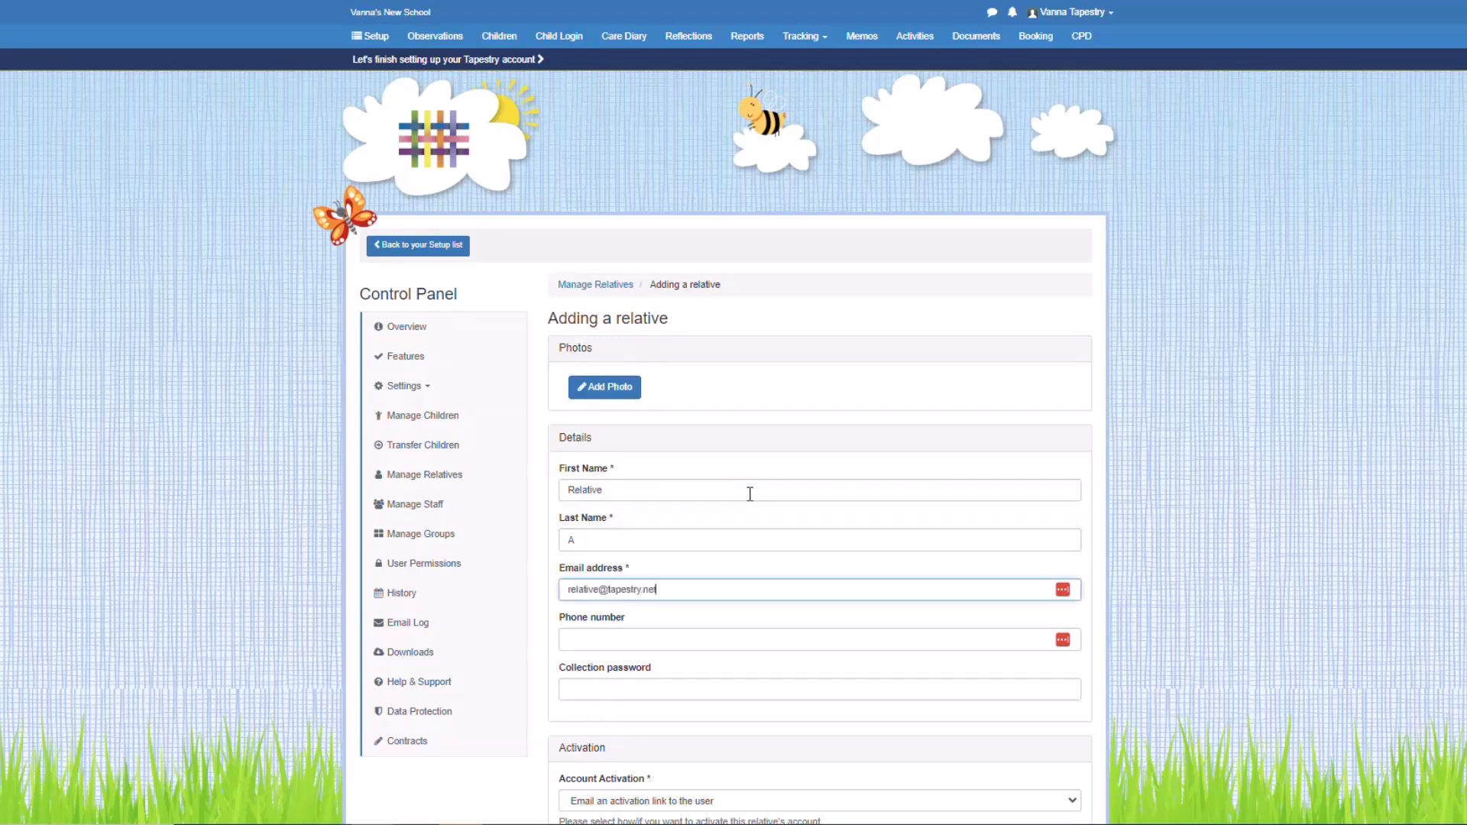
Step: Set the relative's account activation to Do not activate yet
scroll(751, 494, "down", 3)
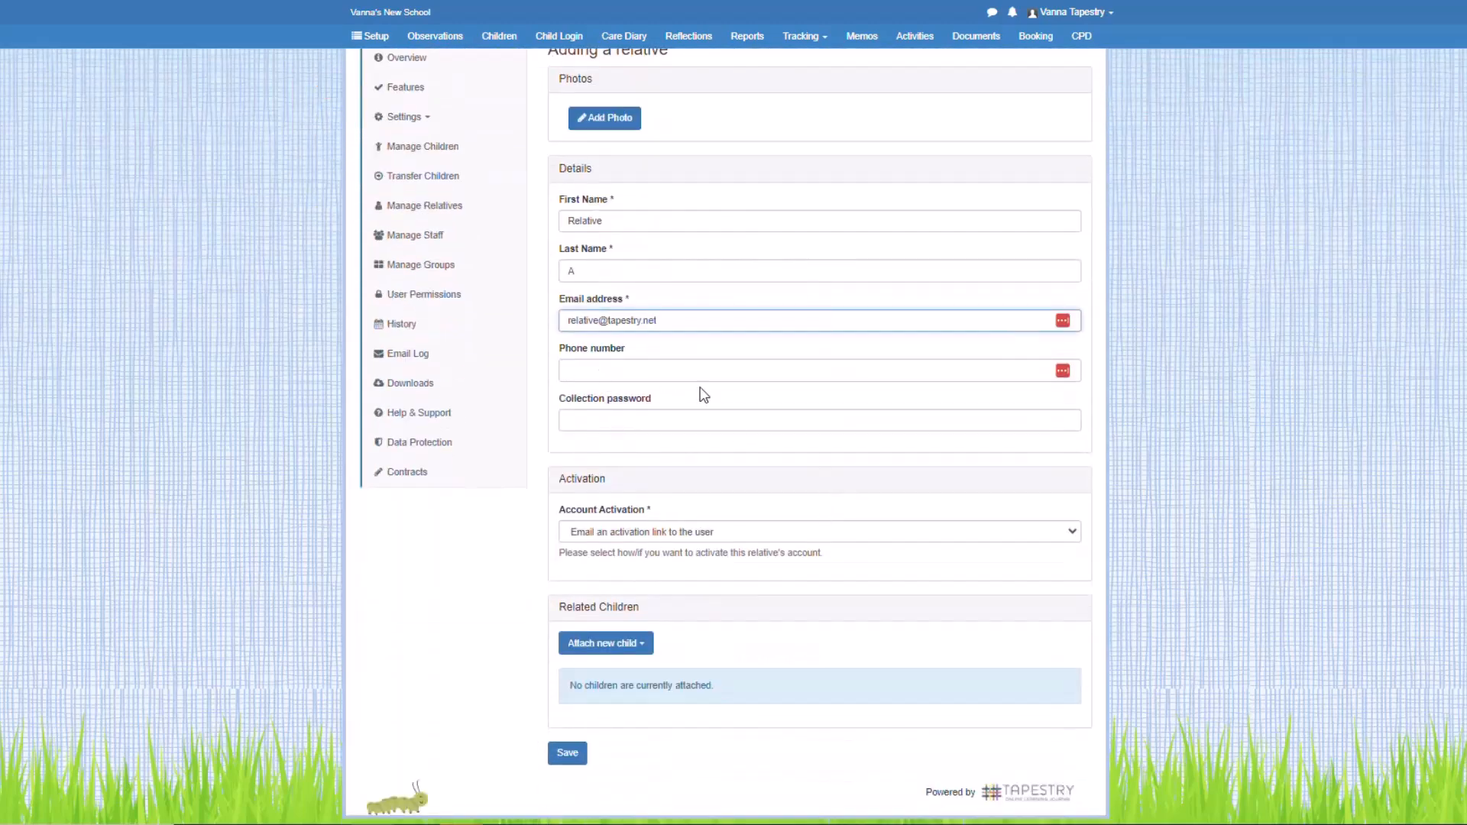
left_click(1074, 533)
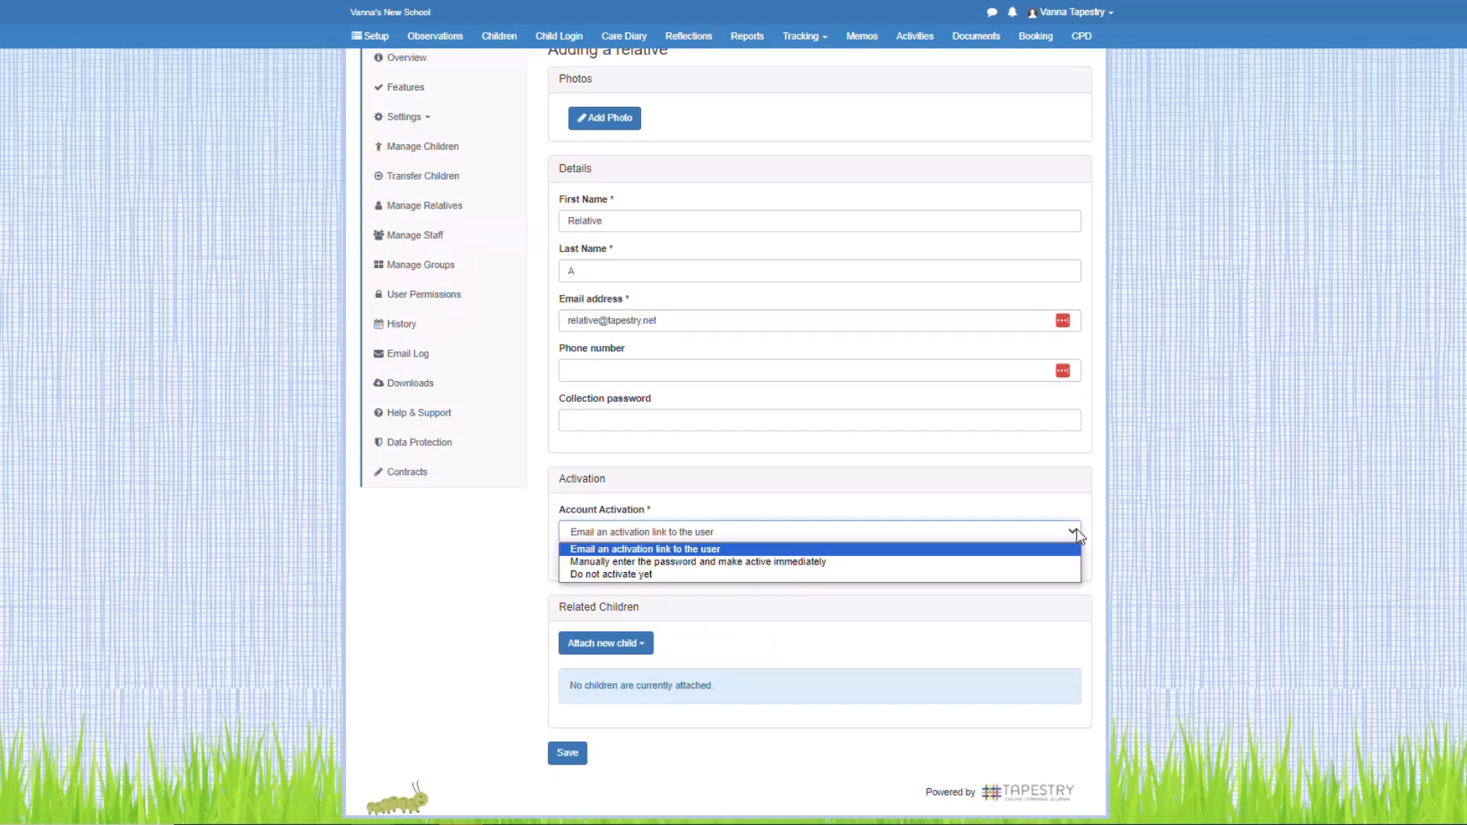
left_click(961, 575)
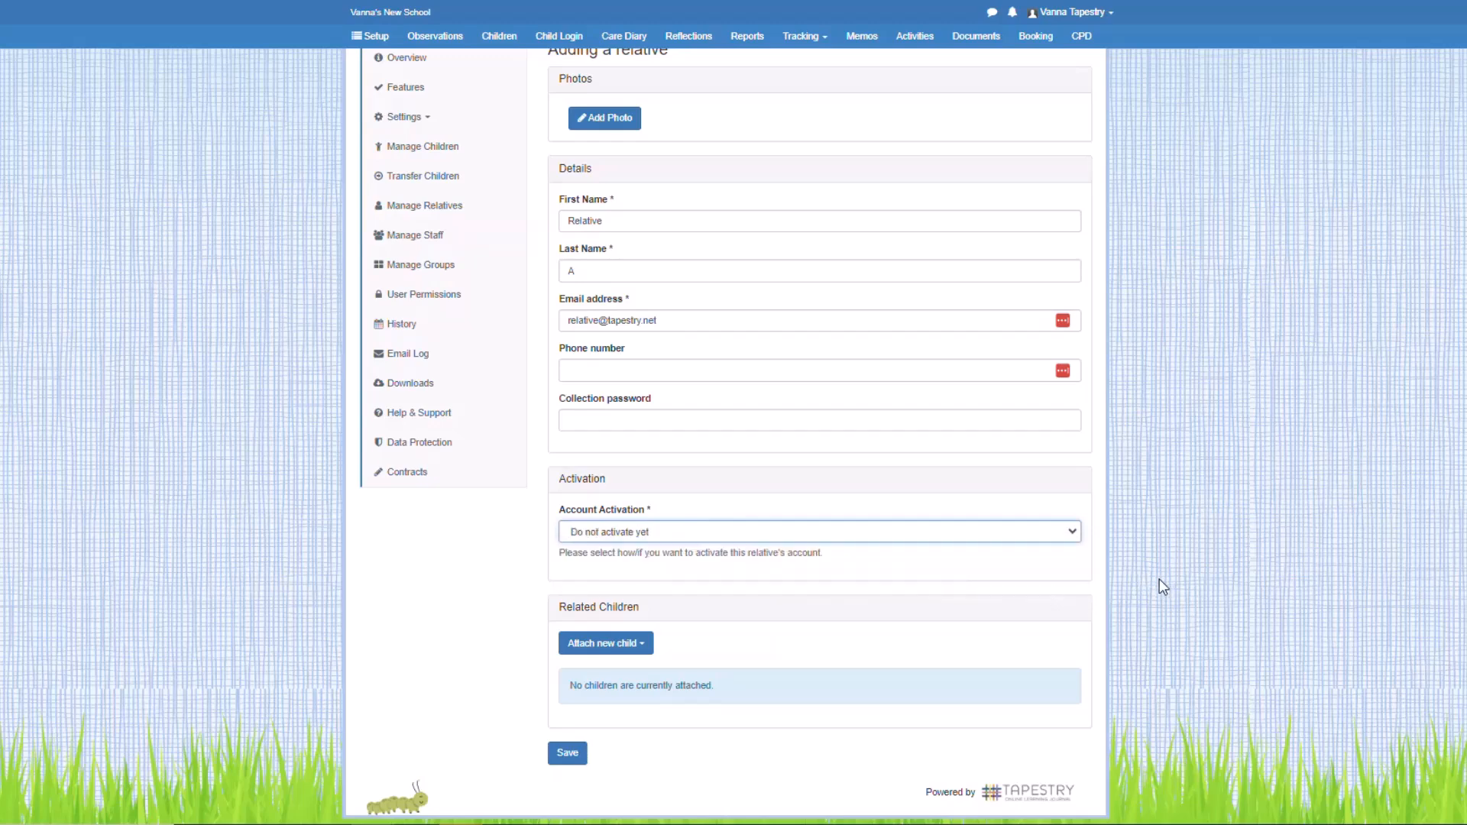
Step: Attach Child A to the relative and mark the relative as having Parental Responsibility and as Bill Payer
left_click(650, 643)
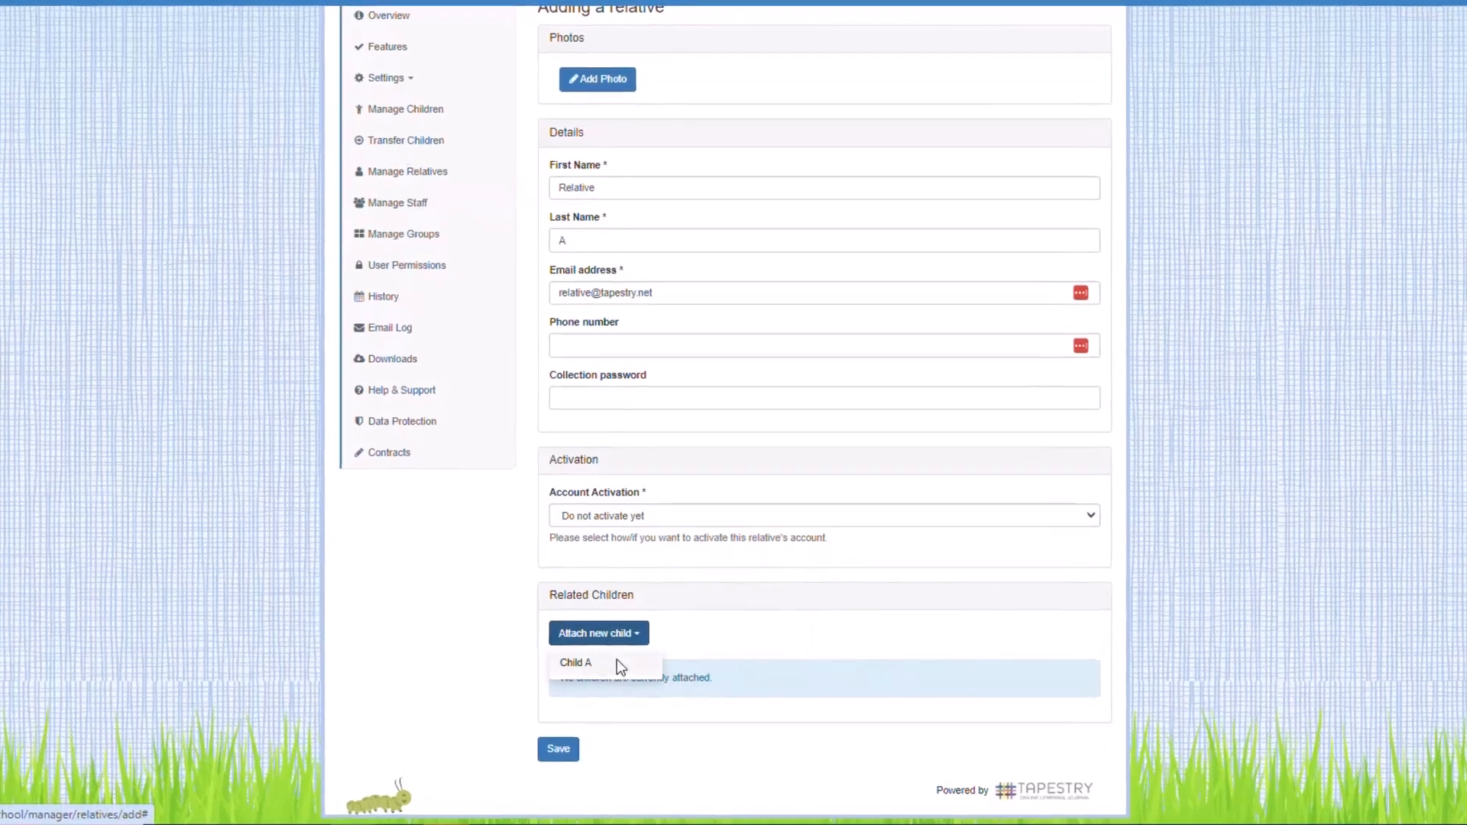
left_click(604, 671)
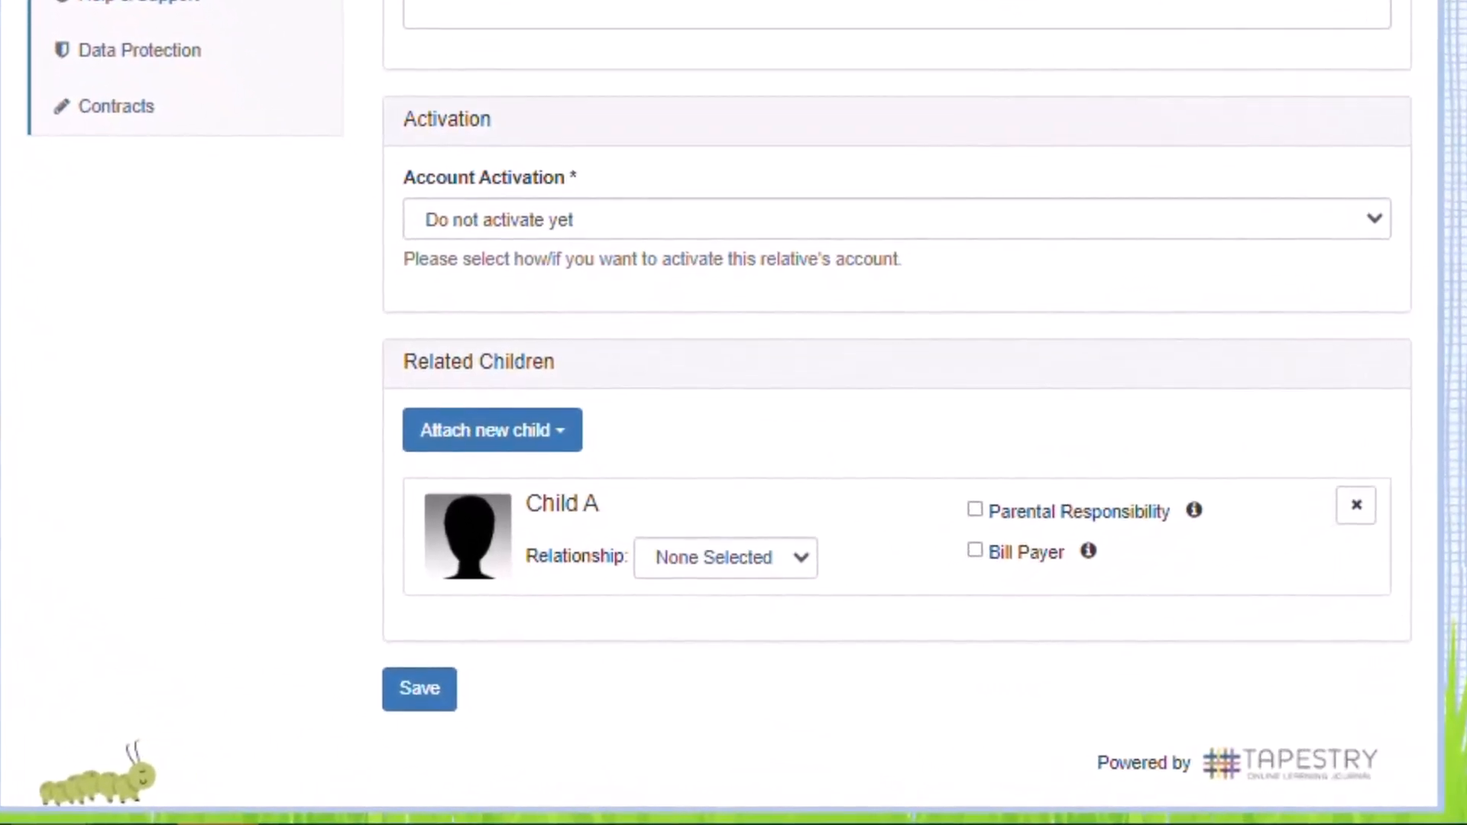
left_click(801, 558)
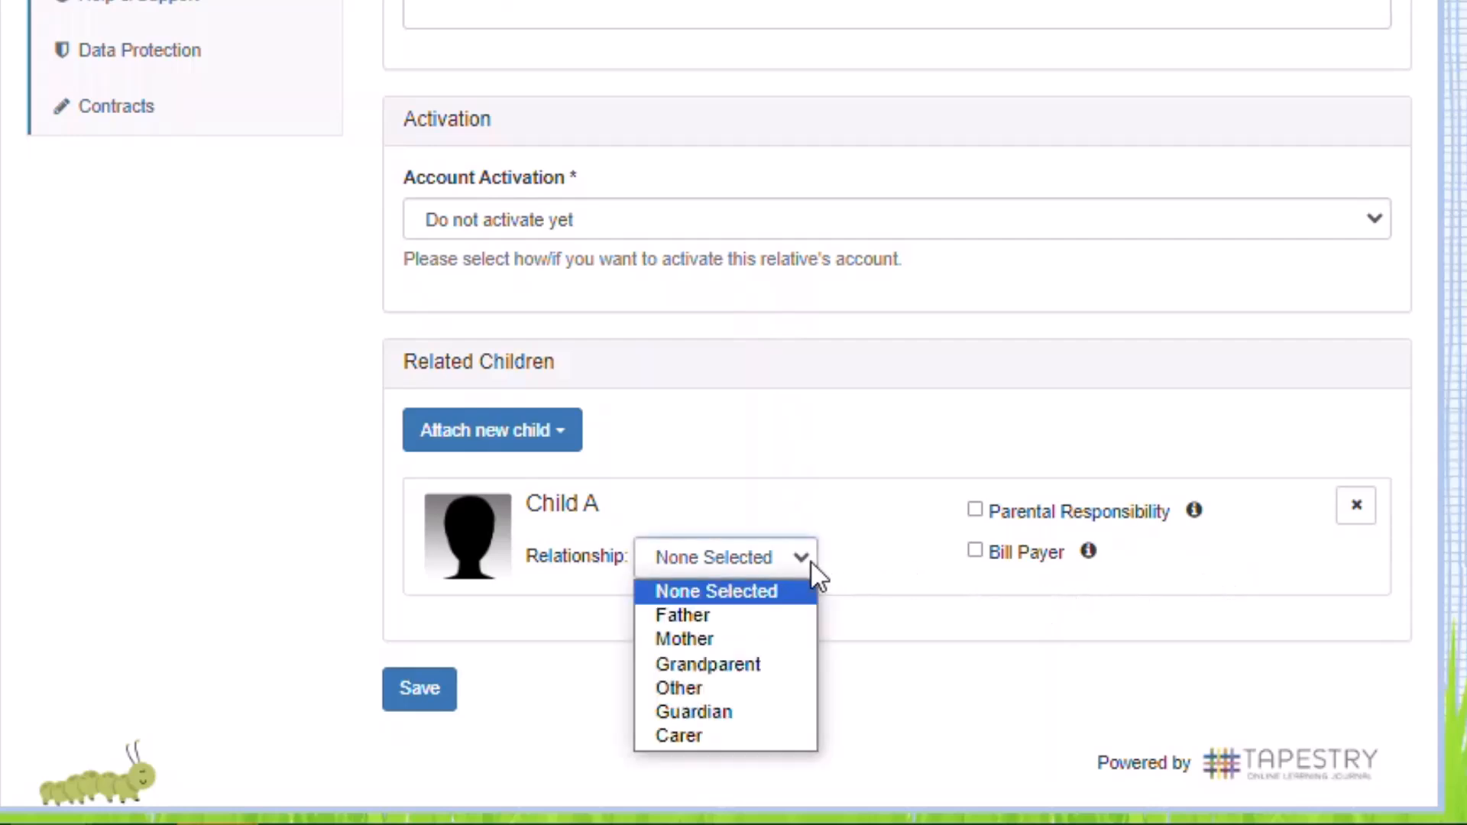
left_click(810, 561)
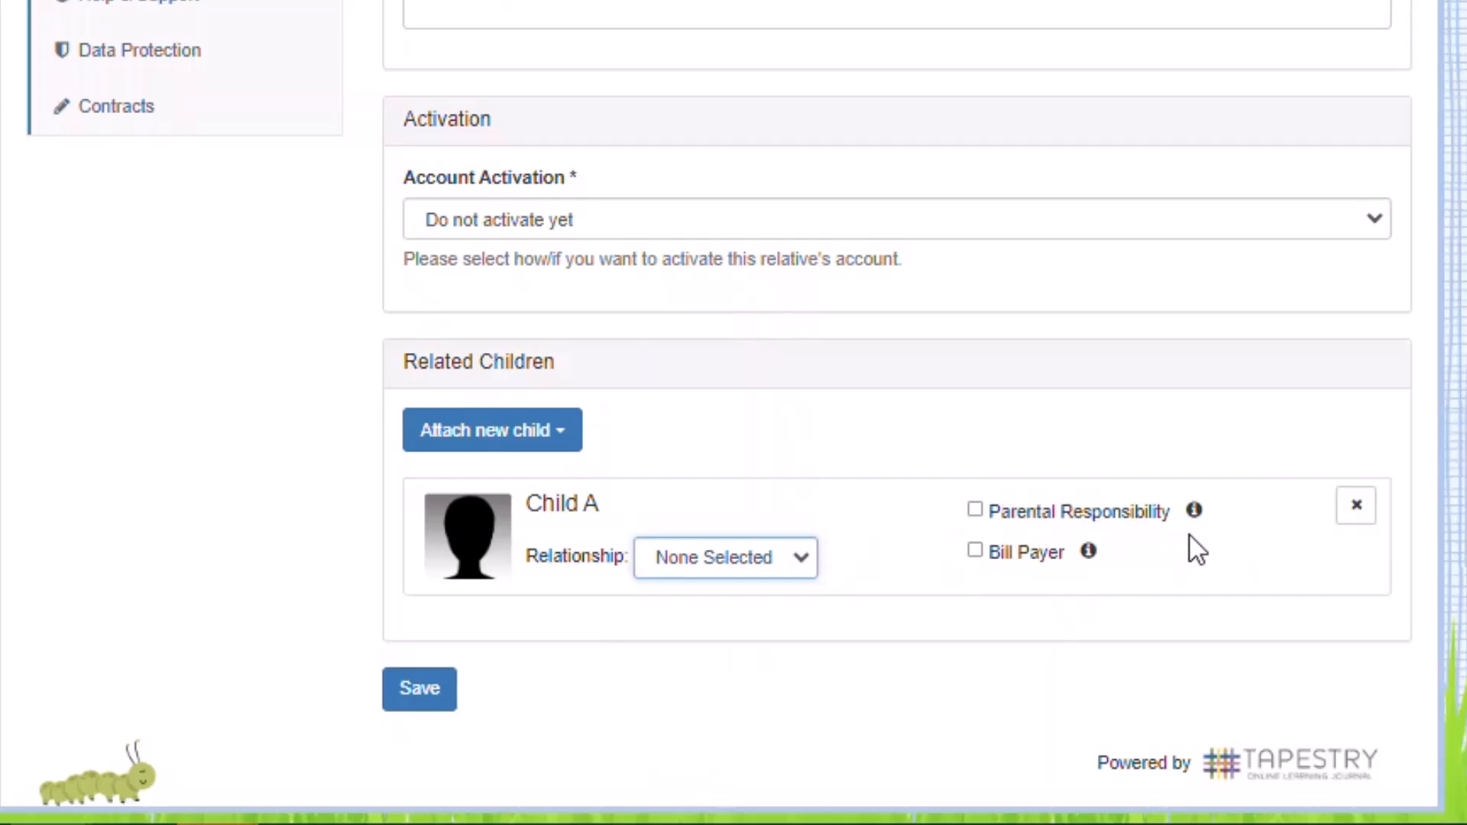
left_click(977, 510)
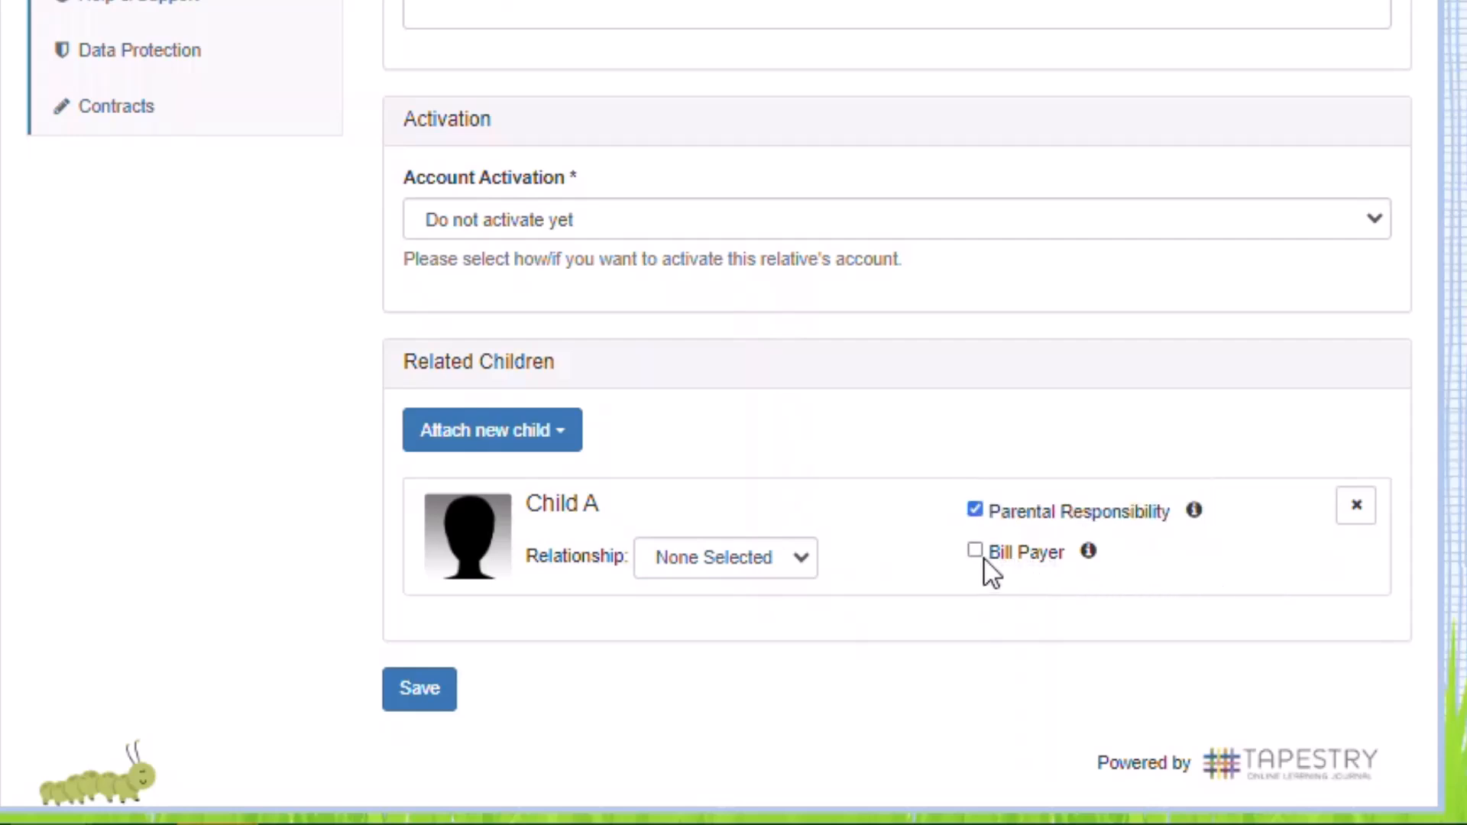
left_click(1048, 552)
Step: Set the relationship to Child A as Guardian and save the relative
left_click(810, 569)
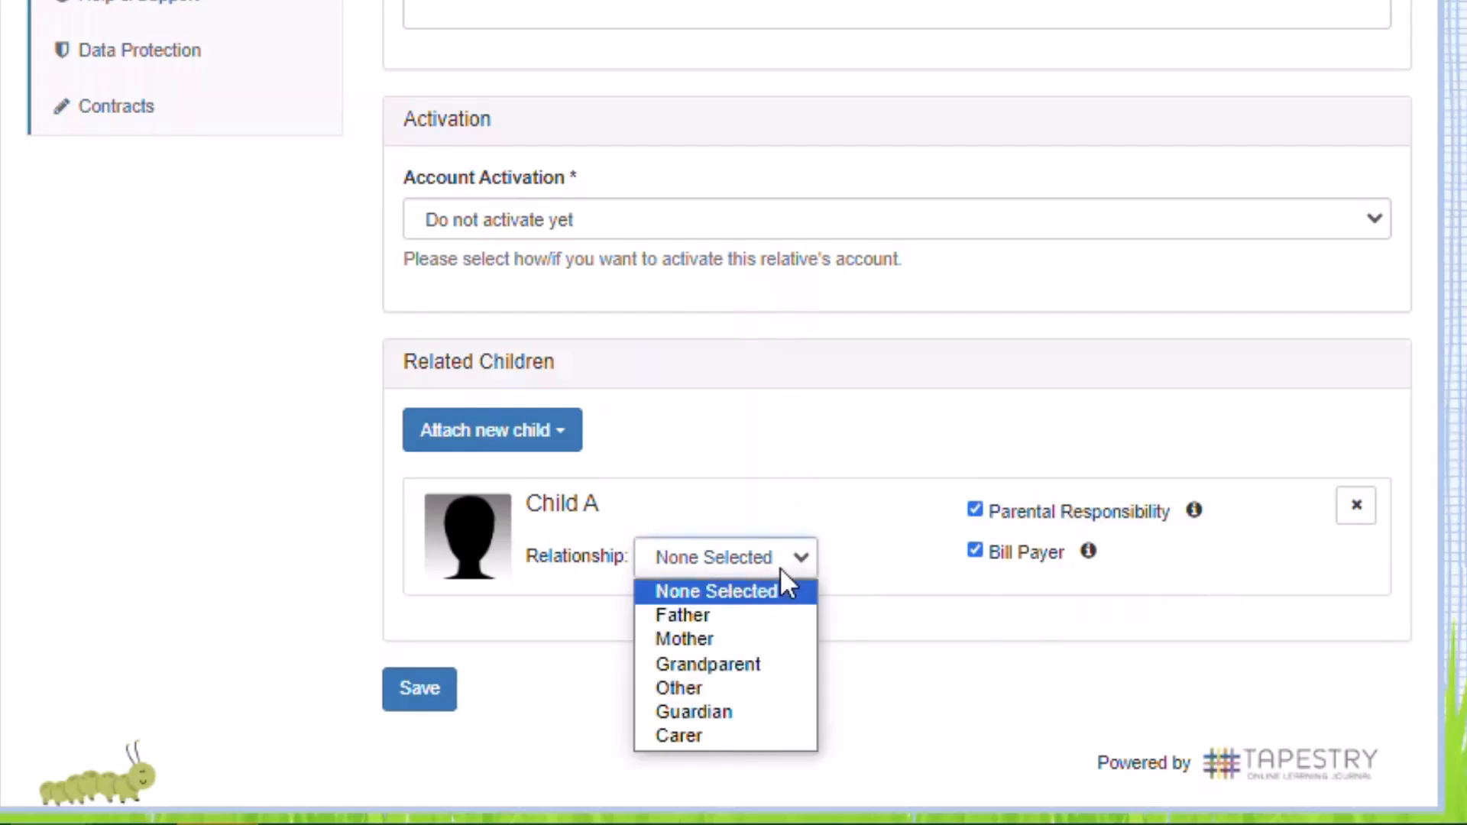
left_click(741, 714)
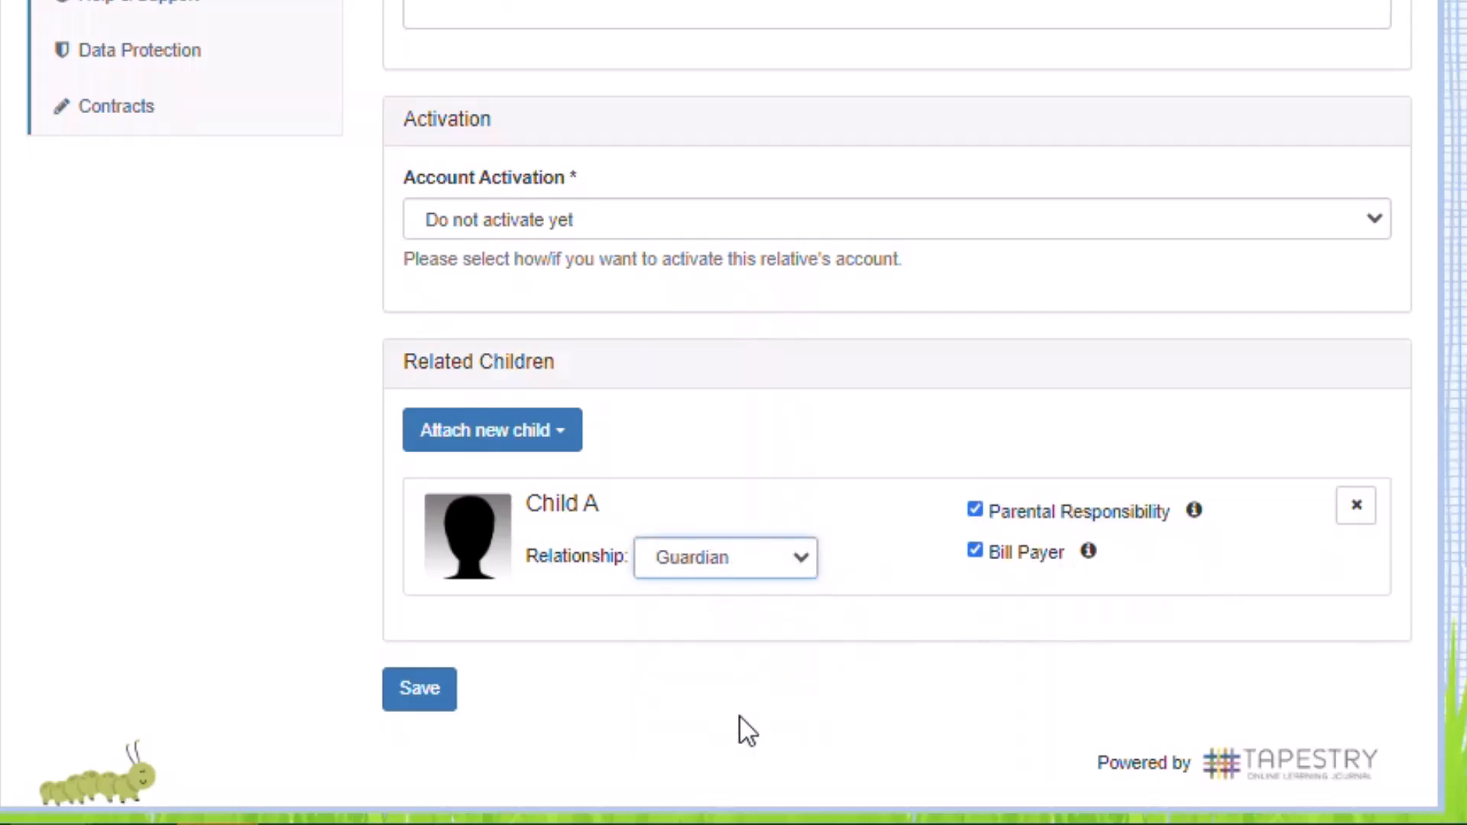
left_click(419, 688)
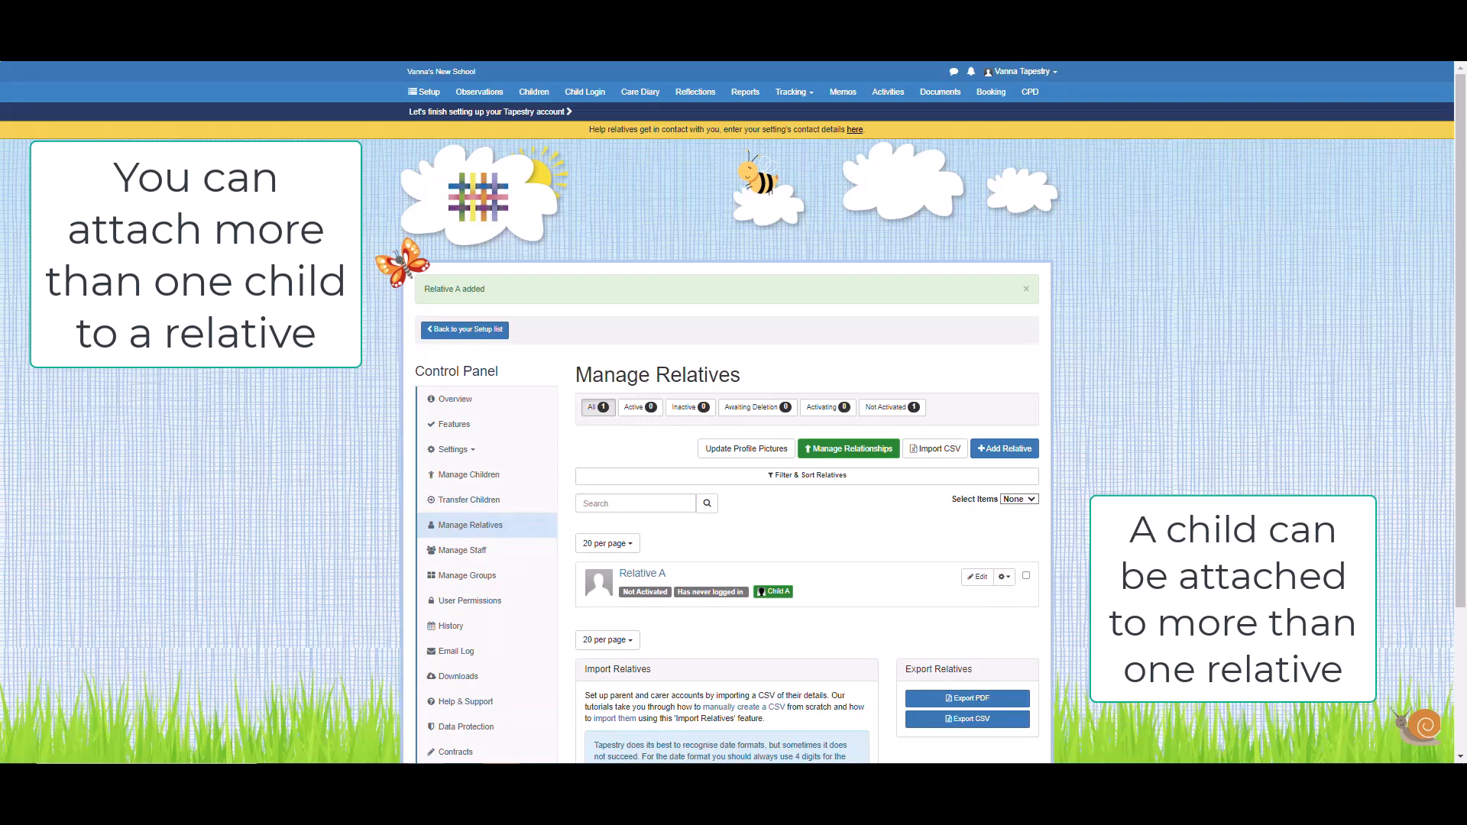
Step: Return to the setup checklist, review the completed tasks, and save and continue to the Observations screen
left_click_drag(1458, 284, 1463, 341)
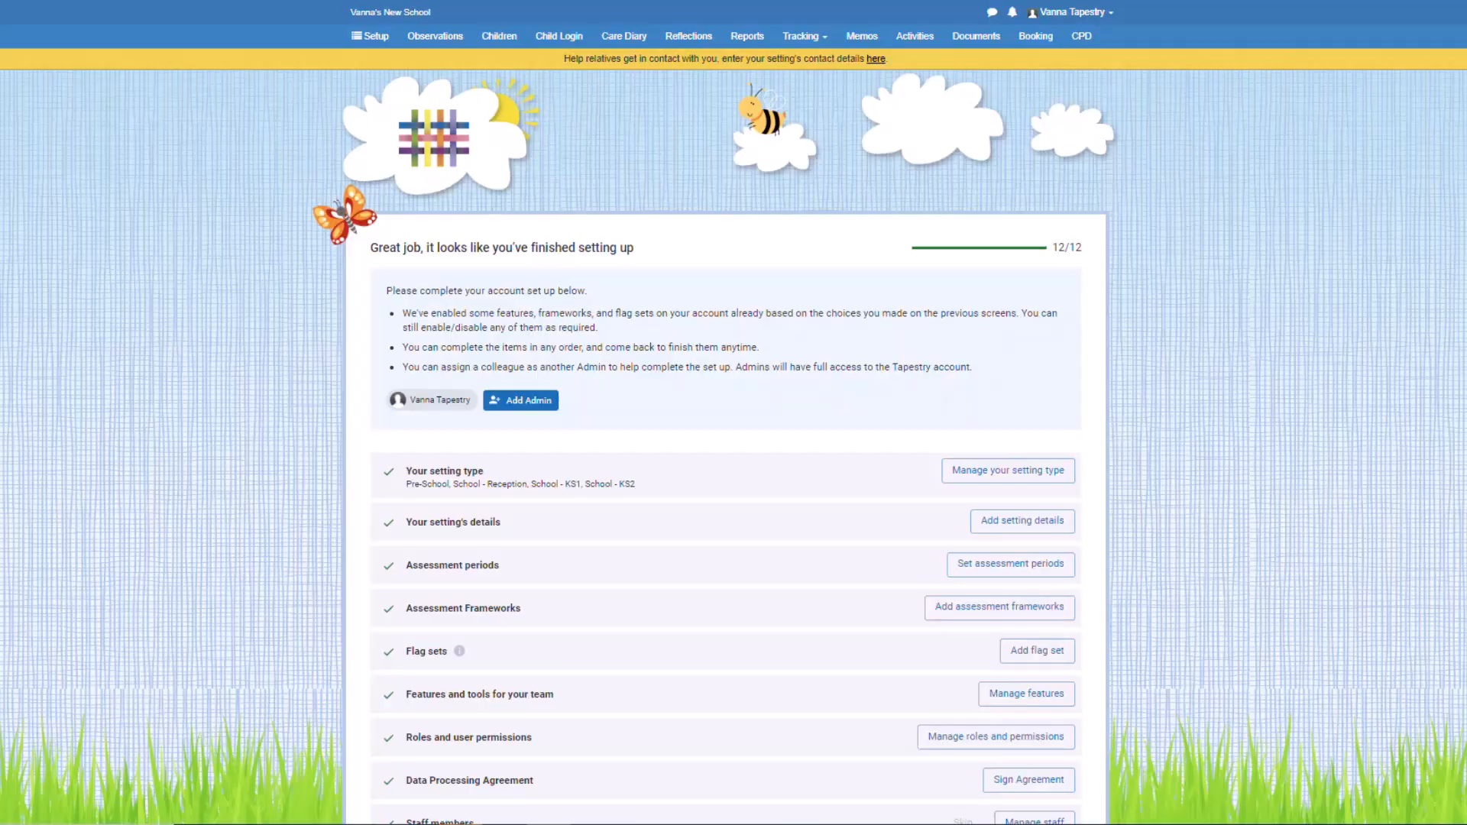
scroll(734, 435, "down", 1)
scroll(727, 436, "down", 5)
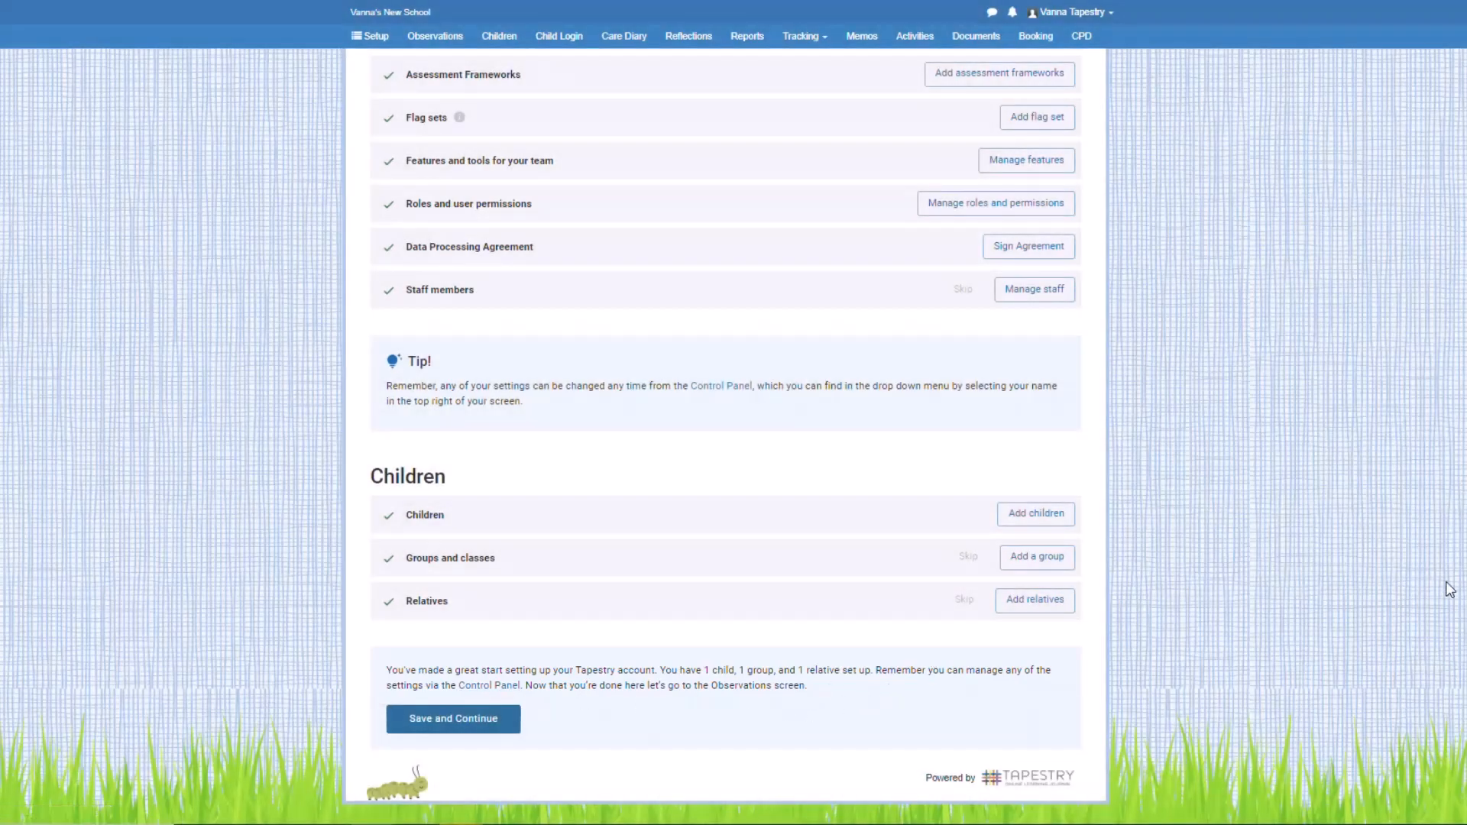
scroll(726, 436, "up", 1)
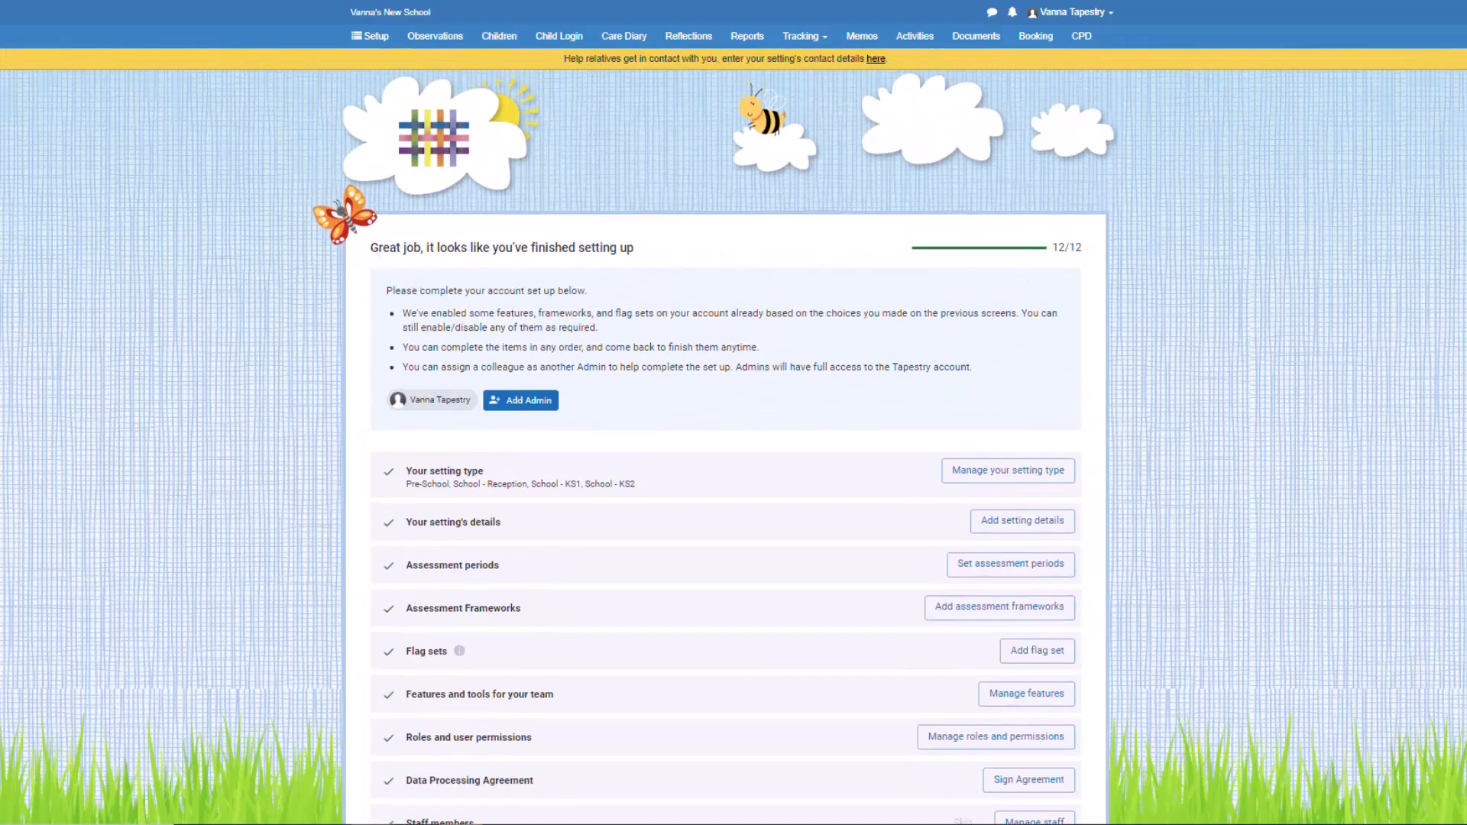
scroll(726, 459, "down", 5)
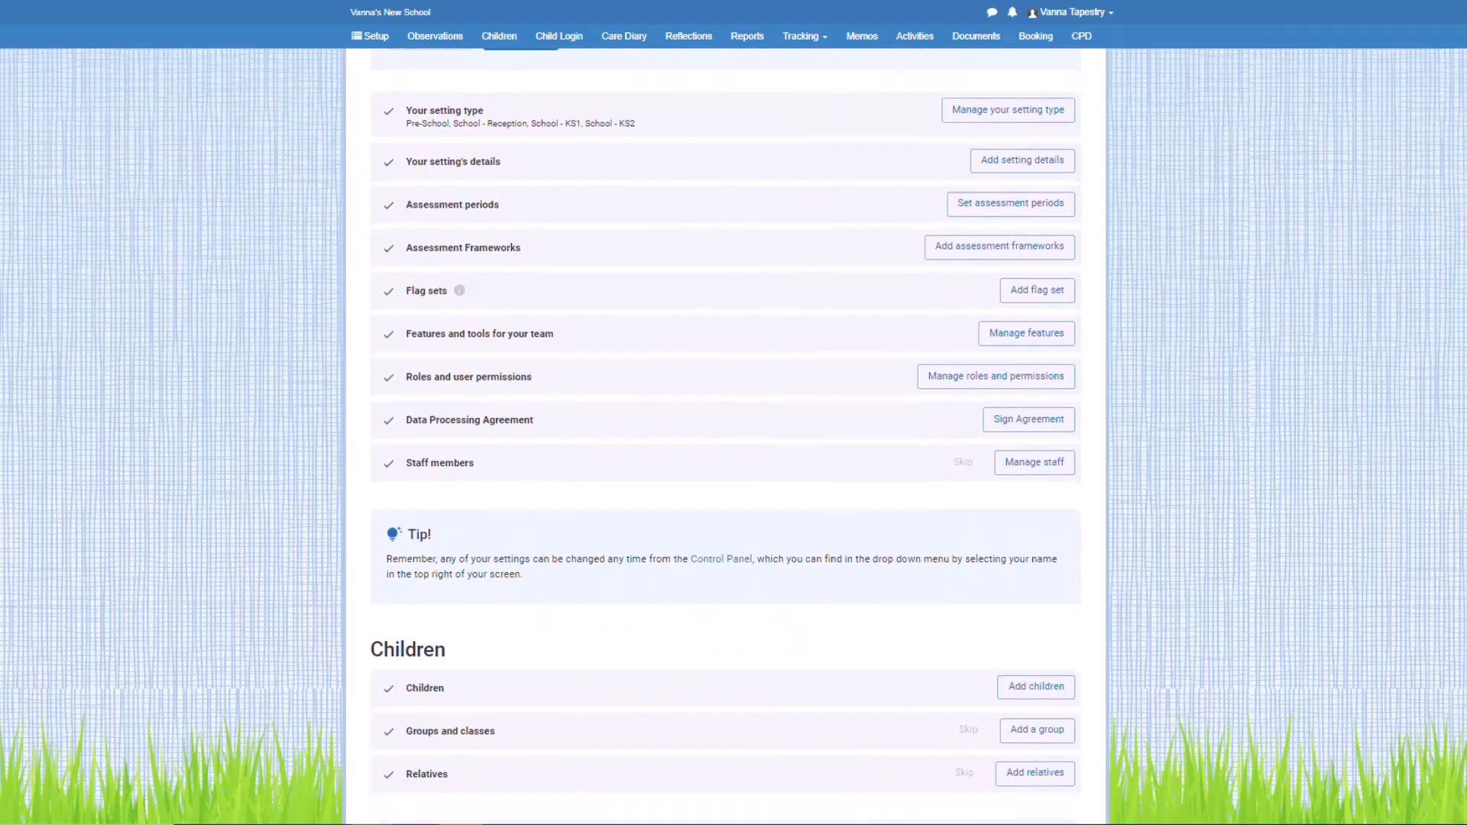
scroll(726, 436, "down", 1)
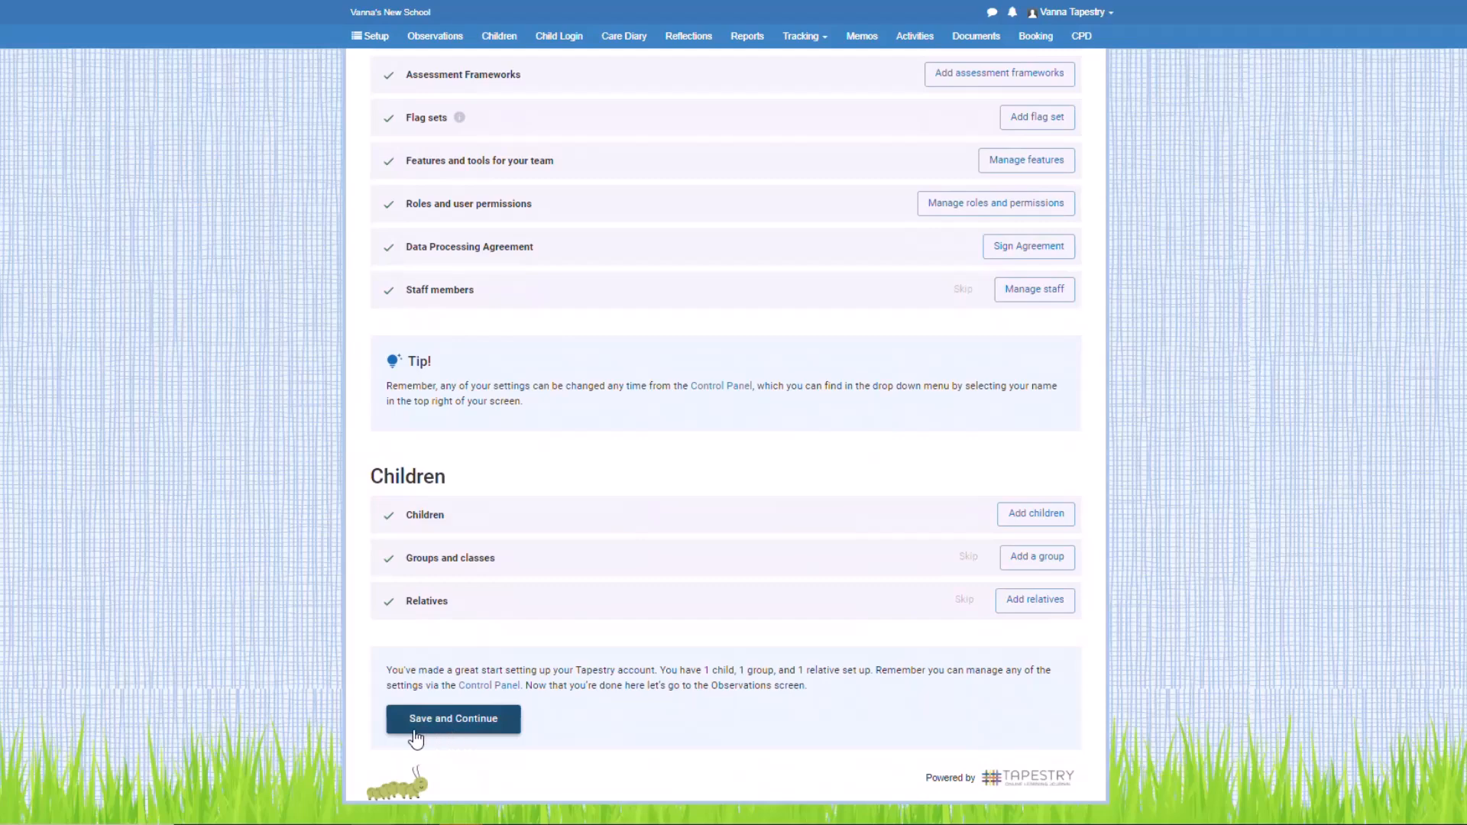
left_click(510, 735)
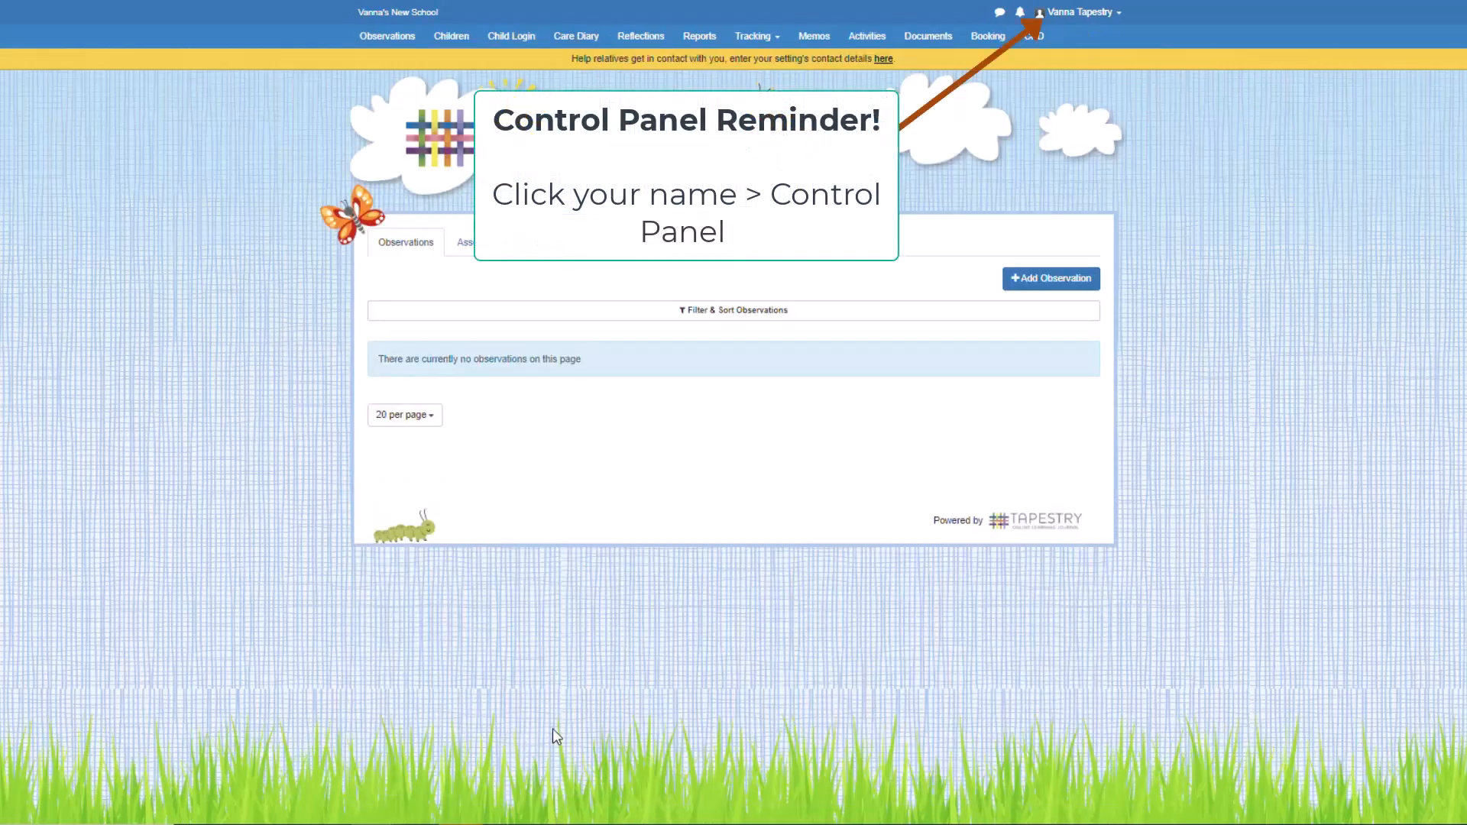
Step: Open the account's Control Panel overview
left_click(1085, 13)
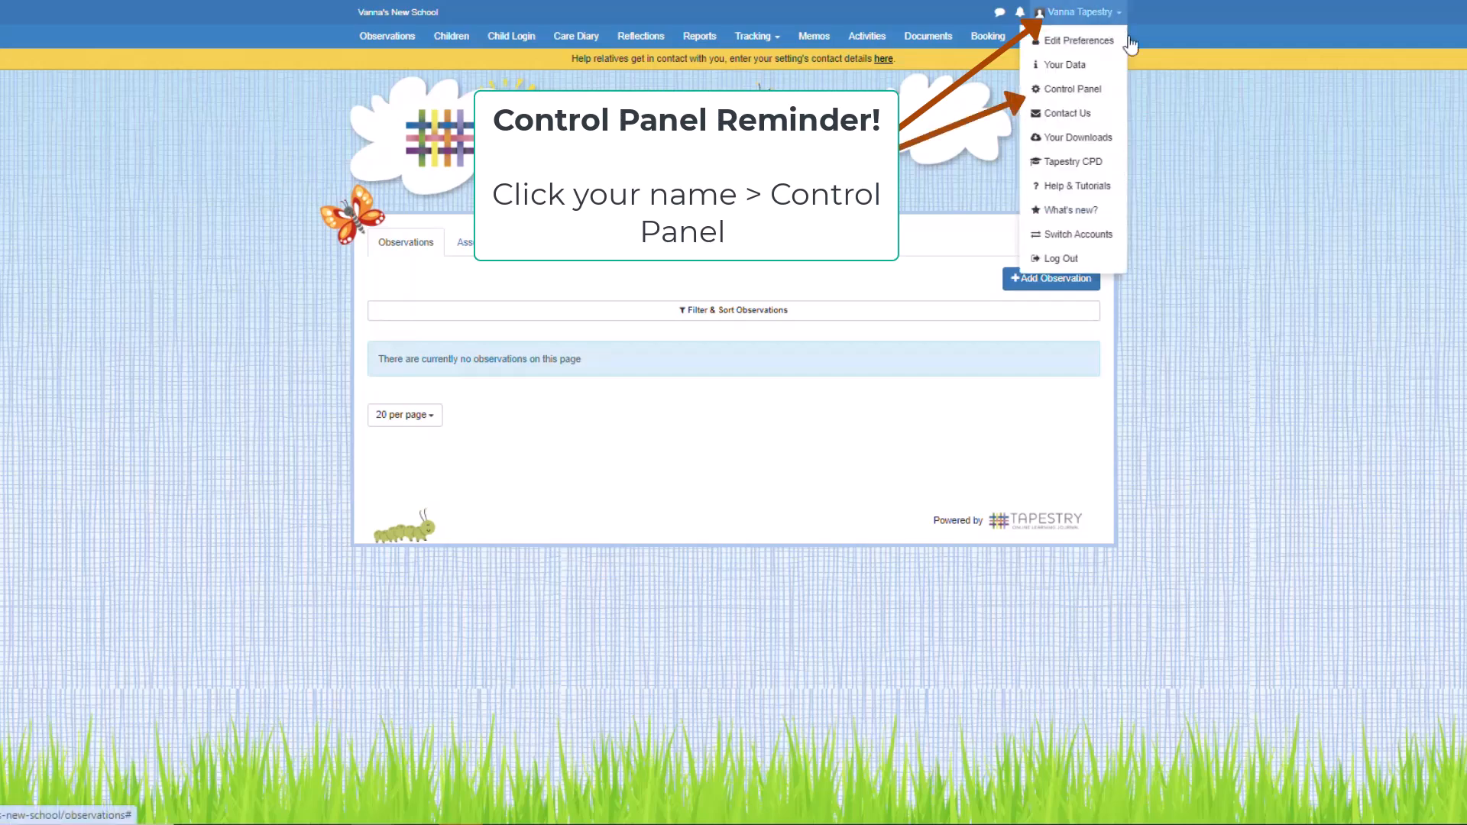
left_click(1109, 92)
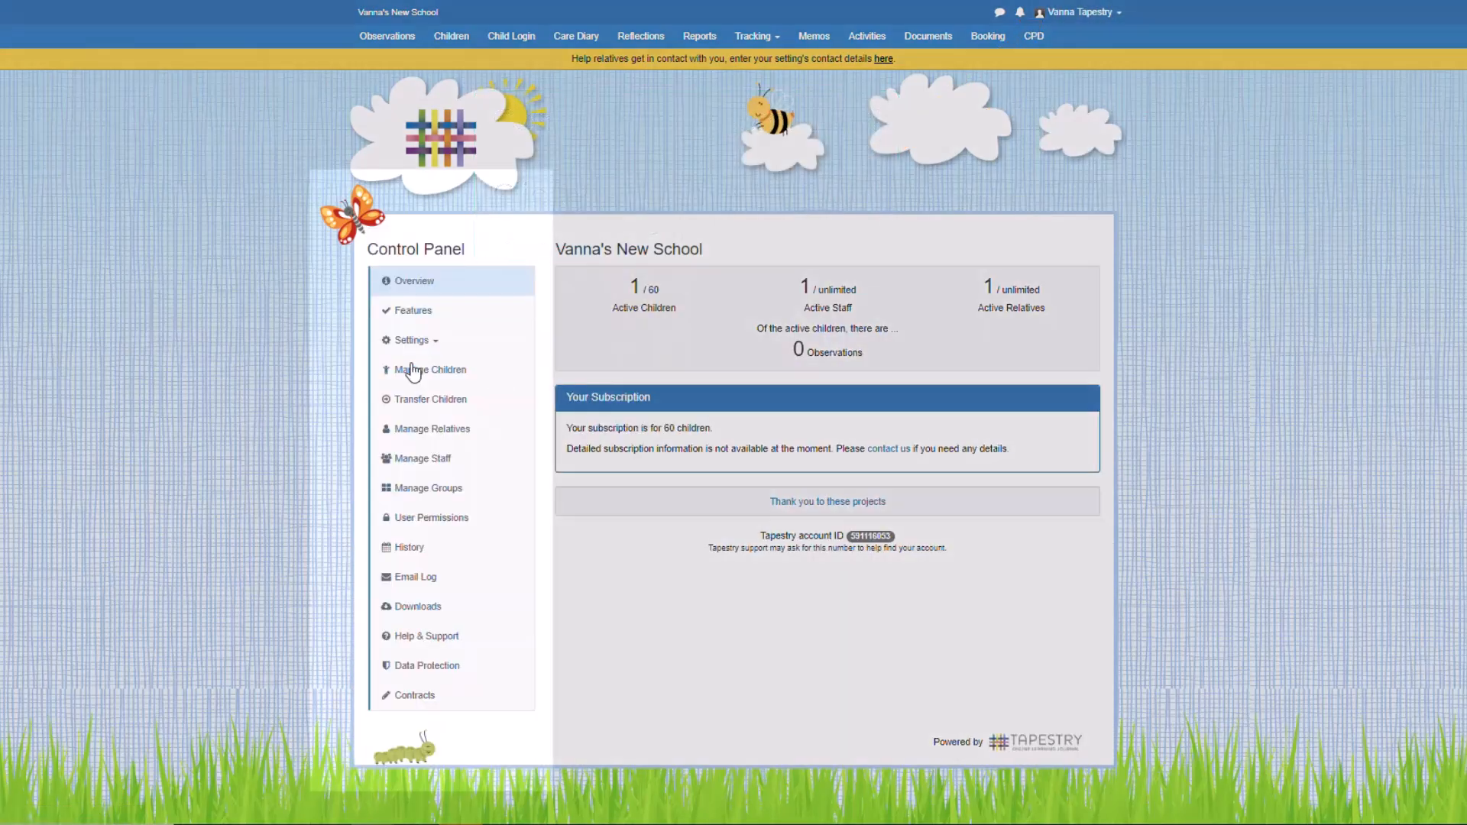